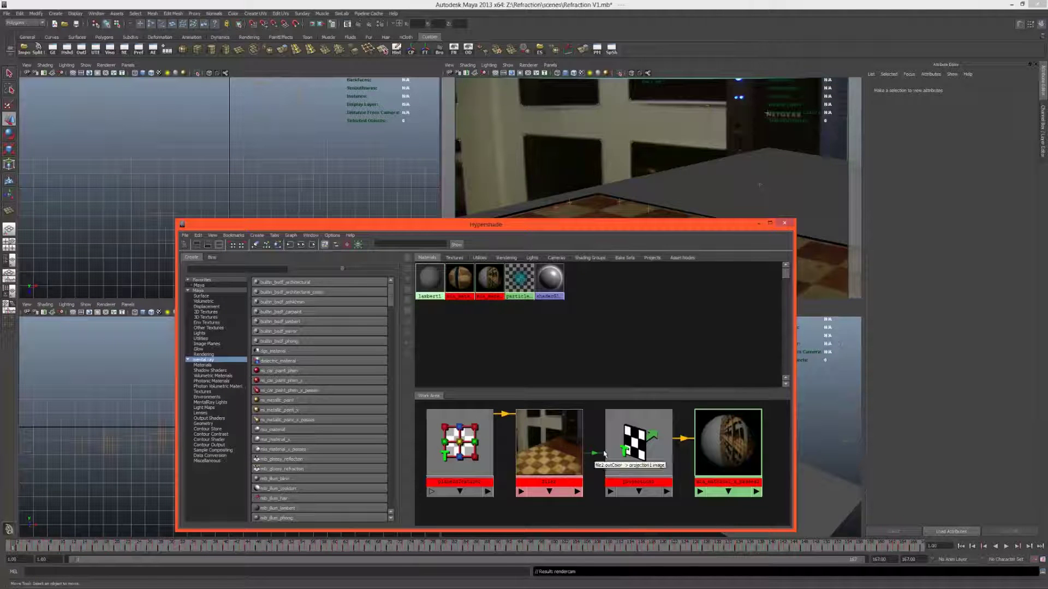
# Set the fit type of the projection1 node to Match Camera Resolution
pyautogui.click(622, 450)
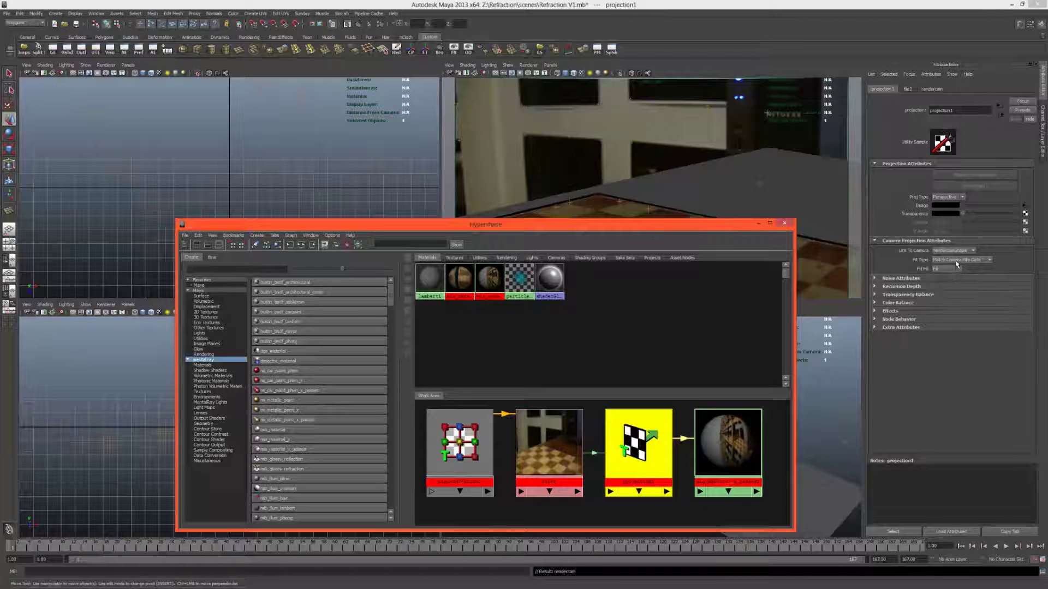
pyautogui.click(956, 260)
pyautogui.click(955, 275)
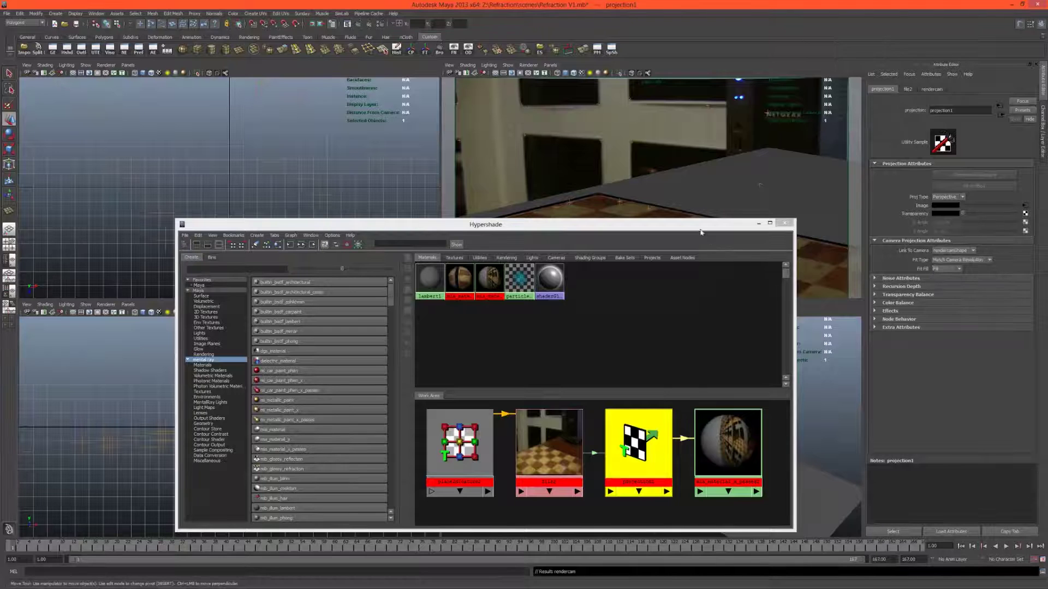
# Assign the camera-projection material to the shadowcatcher plane in the camera view, keeping the Hypershade window clear of it
pyautogui.moveTo(700, 232); pyautogui.dragTo(549, 245)
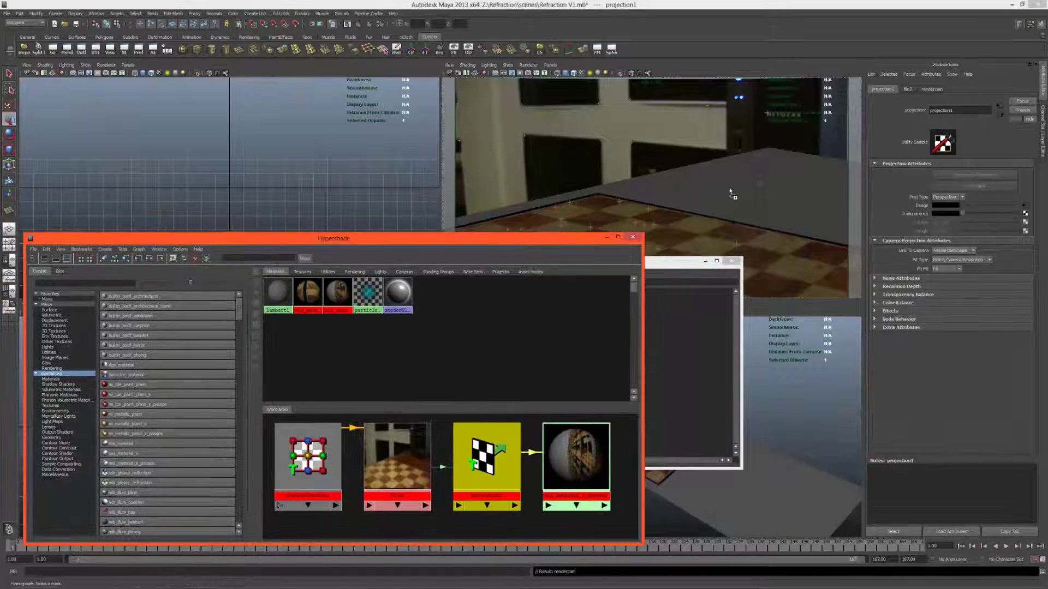
pyautogui.moveTo(732, 194); pyautogui.dragTo(730, 189, button='middle')
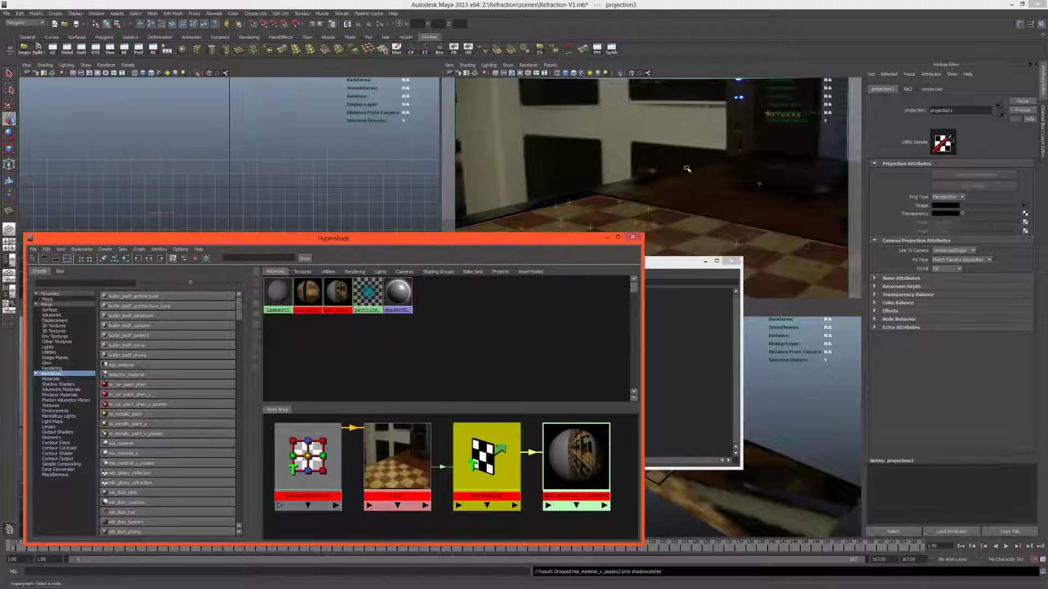
pyautogui.moveTo(573, 241); pyautogui.dragTo(638, 316)
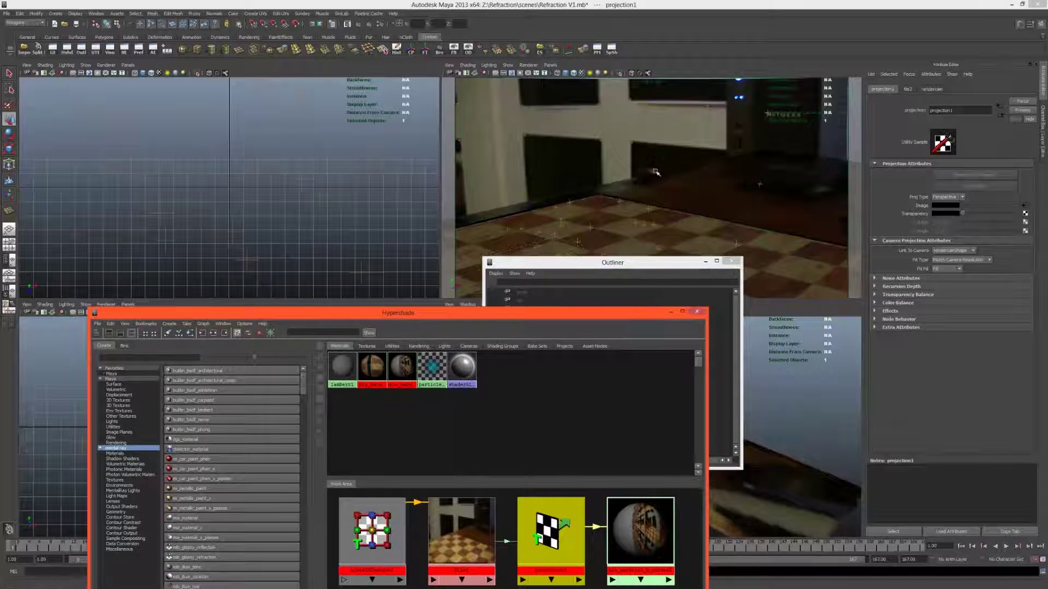
# Inspect the shadowcatcher and chessboard planes by selecting each and viewing its attributes and channels, then clear the selection
pyautogui.click(677, 180)
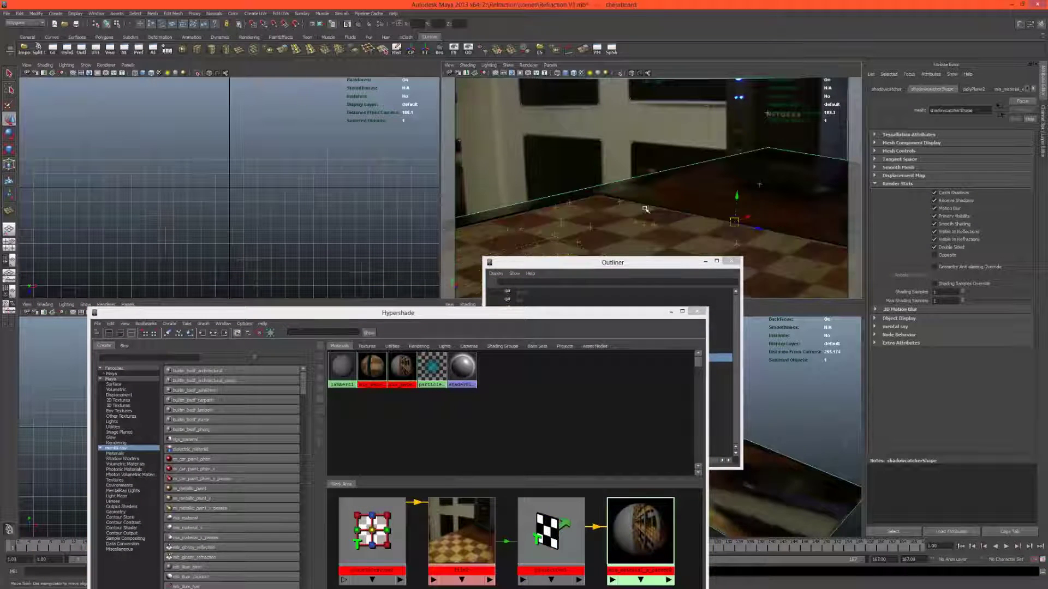
pyautogui.click(788, 185)
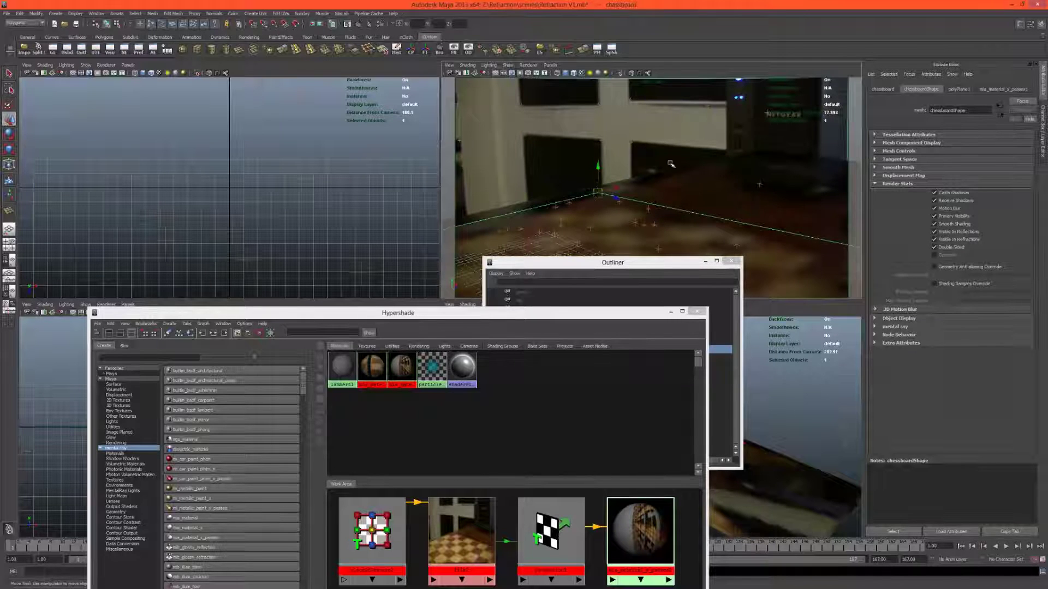
pyautogui.hotkey('ctrl', 'a')
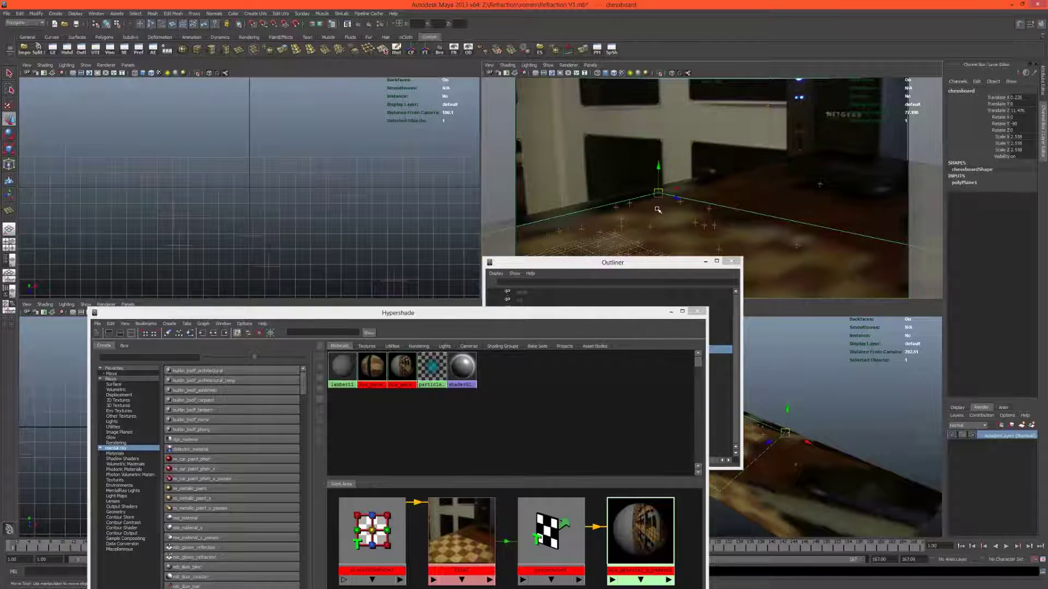
pyautogui.click(600, 176)
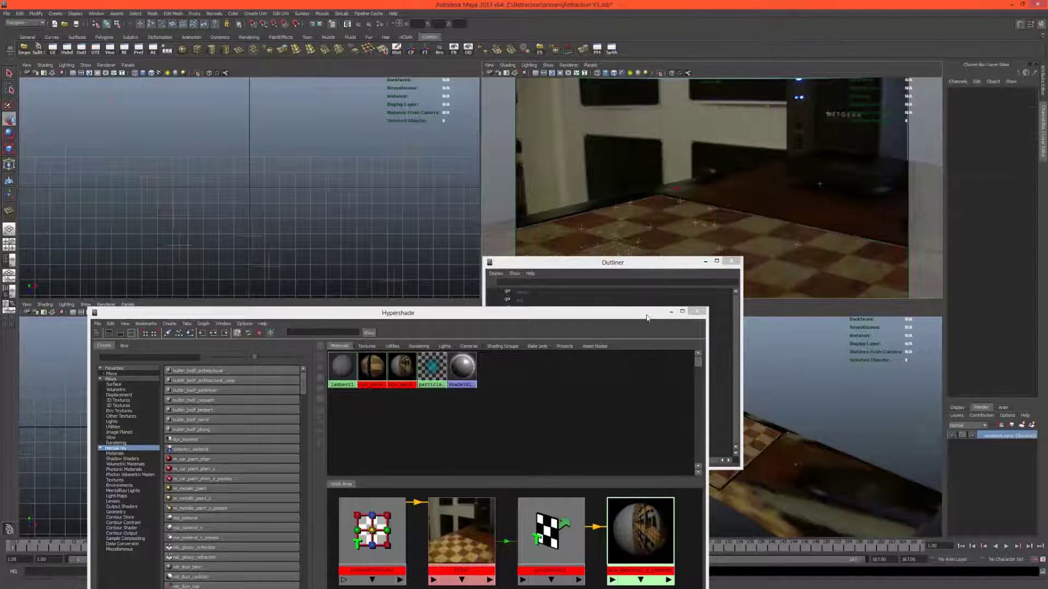
# Uncover the camera view and create a polygon sphere just above the far corner of the chessboard
pyautogui.moveTo(647, 315)
pyautogui.mouseDown()
pyautogui.moveTo(669, 293)
pyautogui.moveTo(651, 330)
pyautogui.mouseUp()
pyautogui.moveTo(680, 267); pyautogui.dragTo(658, 360)
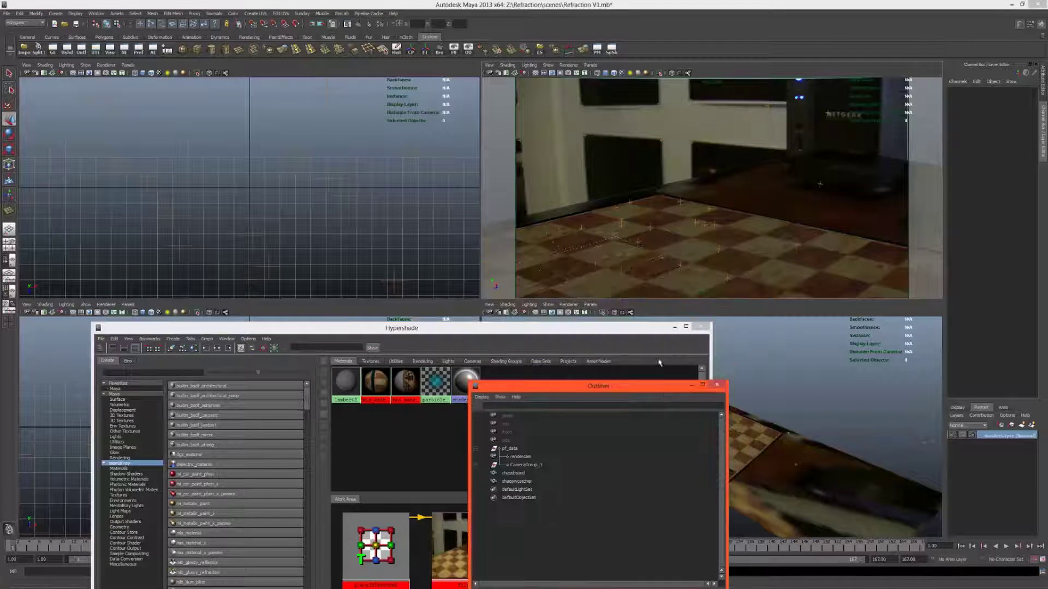
pyautogui.click(182, 49)
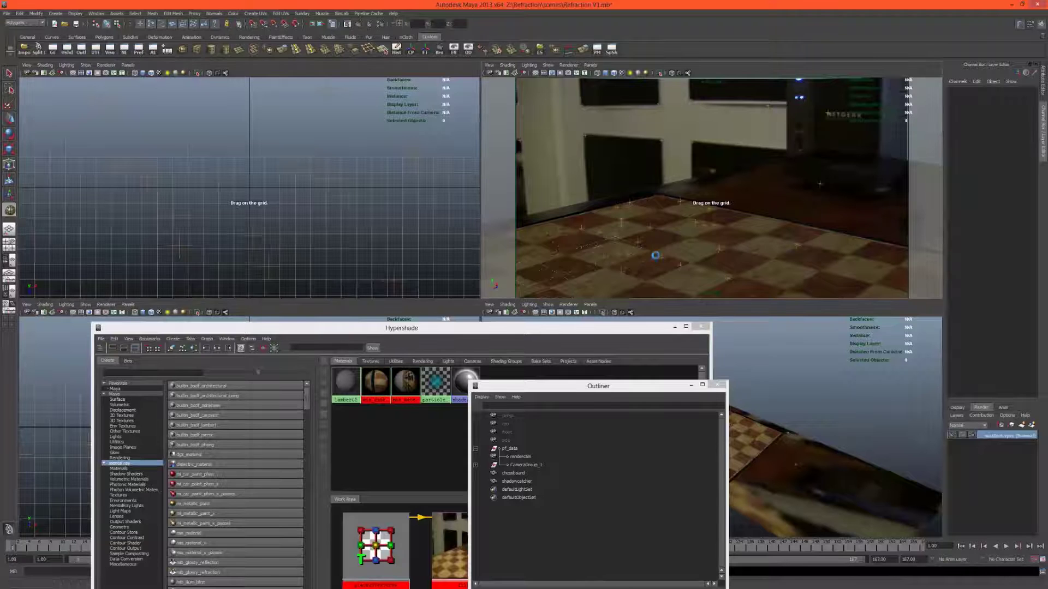
pyautogui.moveTo(655, 255); pyautogui.dragTo(634, 159)
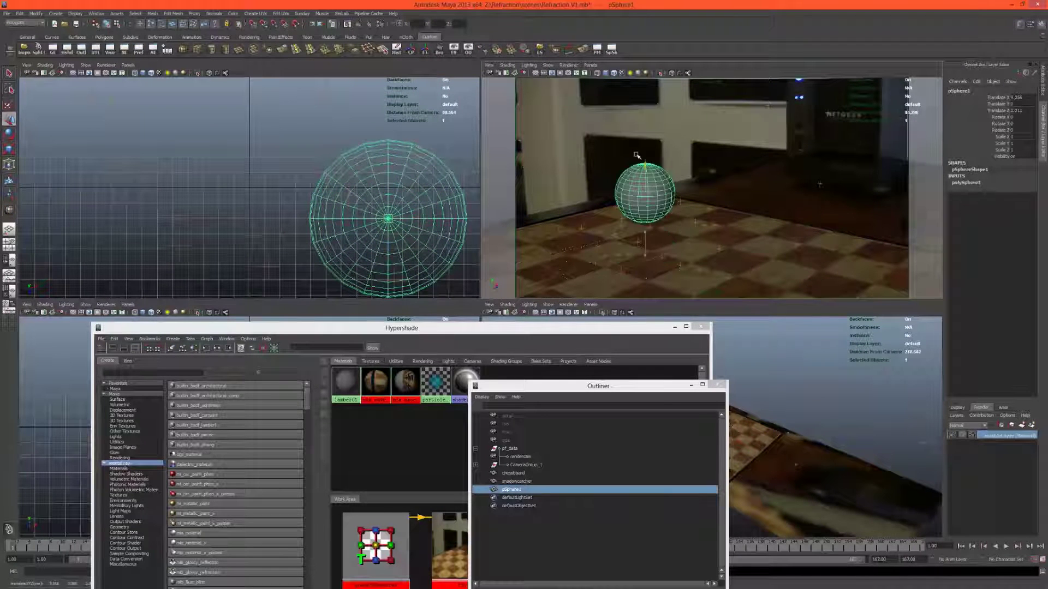
# Create a new mia_material_x_passes material and apply the Chrome preset to it
pyautogui.click(403, 445)
pyautogui.click(186, 552)
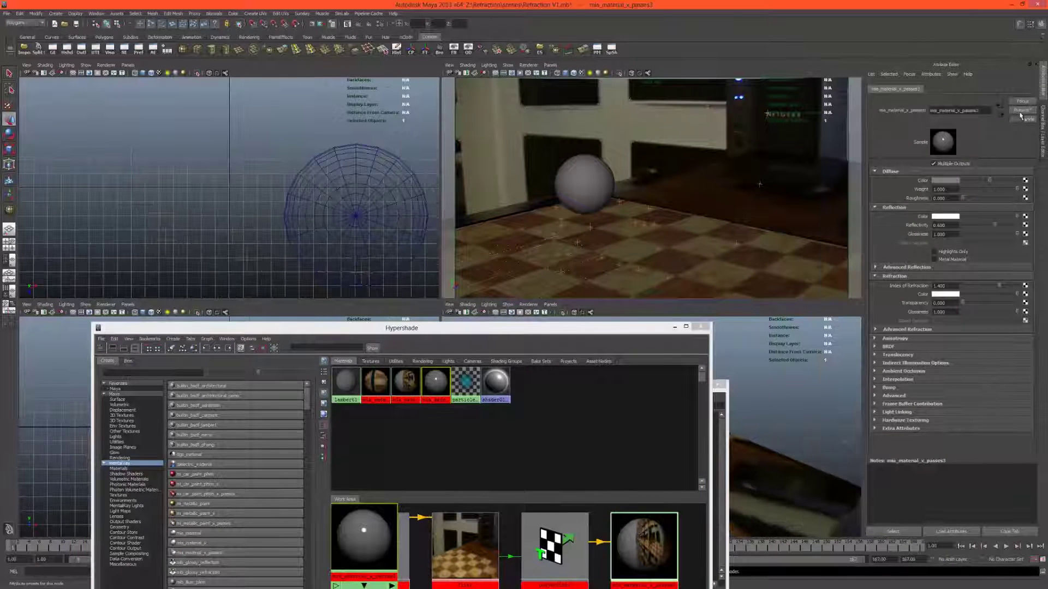
pyautogui.click(1022, 109)
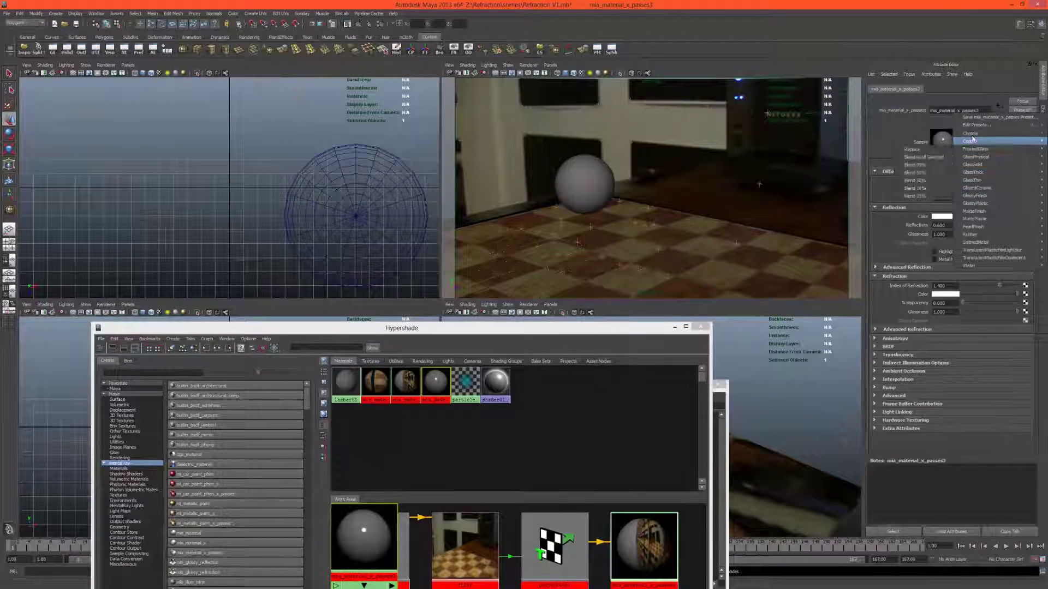
pyautogui.click(959, 126)
# Rename the new material as chrome and assign it to the sphere
pyautogui.moveTo(980, 110); pyautogui.dragTo(820, 121)
pyautogui.write('chrome')
pyautogui.press('Return')
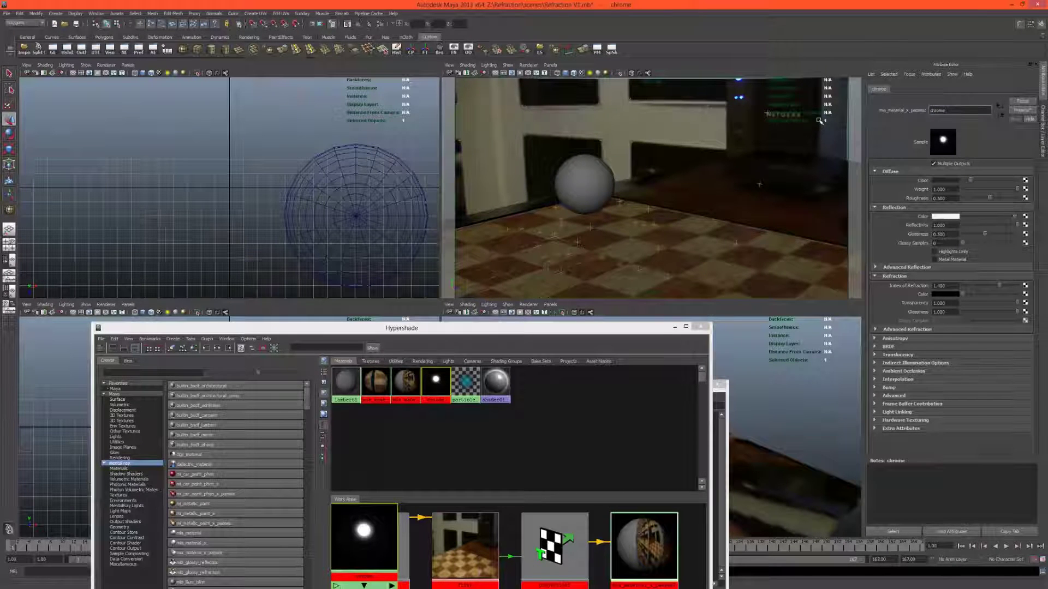
pyautogui.moveTo(436, 392); pyautogui.dragTo(590, 172, button='middle')
# Rename the camera-projection material as projector
pyautogui.click(407, 380)
pyautogui.moveTo(979, 110); pyautogui.dragTo(792, 141)
pyautogui.write('plor')
pyautogui.press('Return')
# Rename the mia_material_x_passes1 material as chessboard1 and clear the selection
pyautogui.click(378, 383)
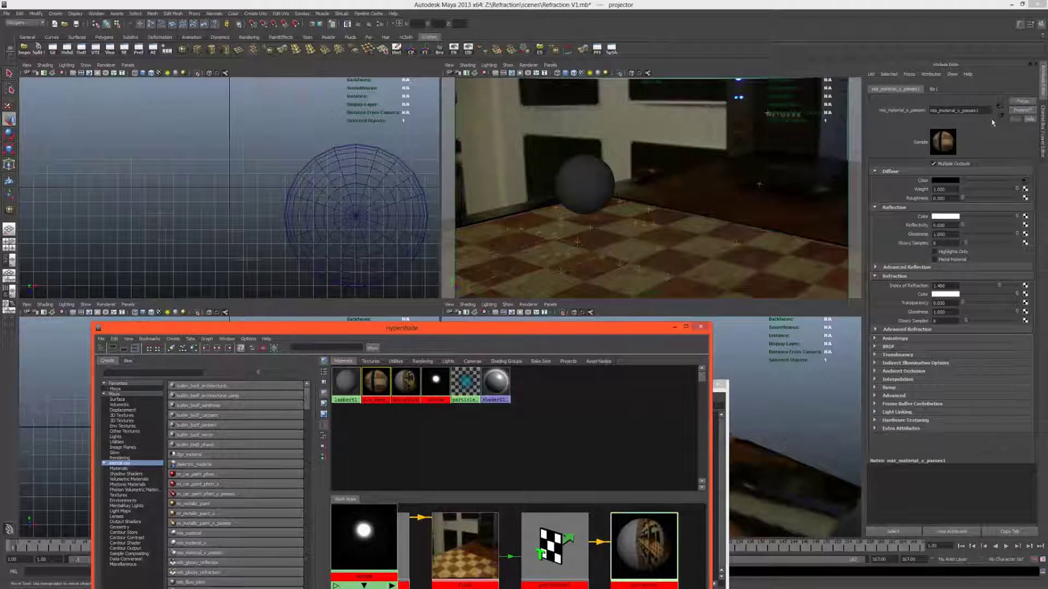
pyautogui.doubleClick(959, 111)
pyautogui.write('checkb')
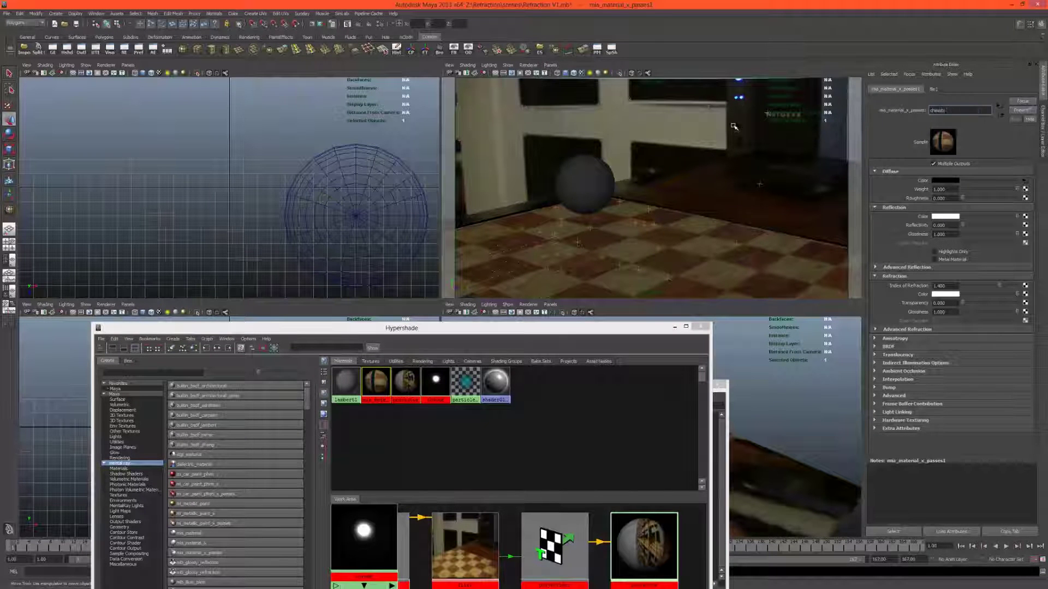
pyautogui.write('essboard1')
pyautogui.press('Return')
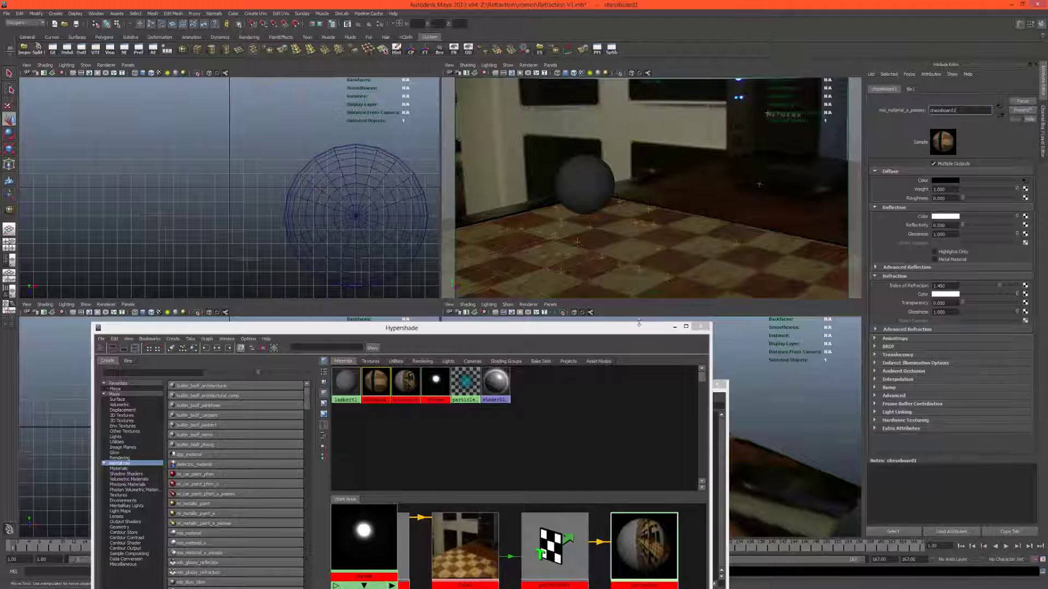
pyautogui.click(547, 160)
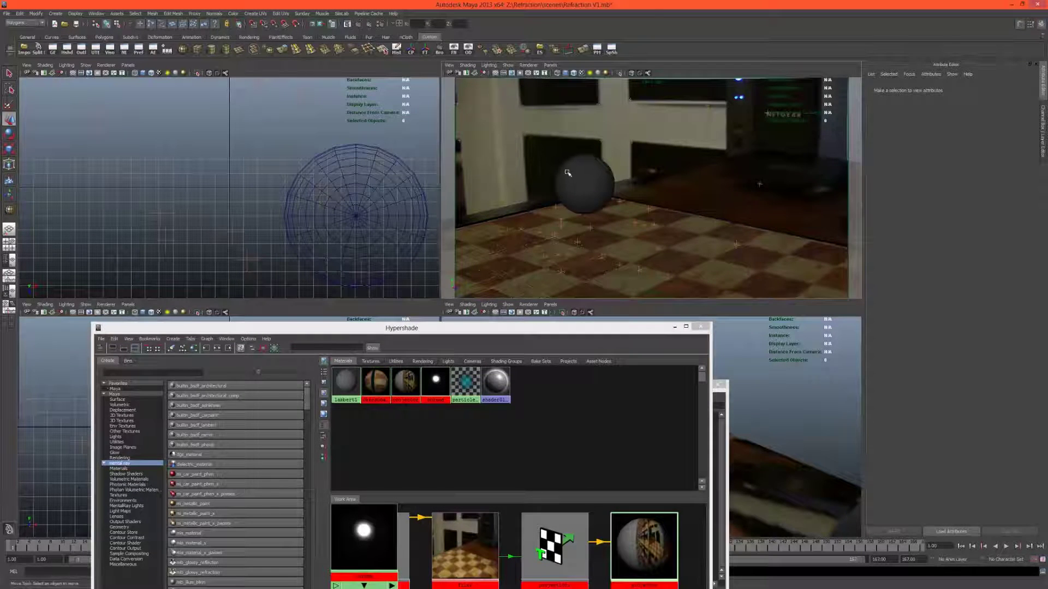
# Open the Render Settings and remove the persp camera so only rendercam is renderable
pyautogui.click(380, 25)
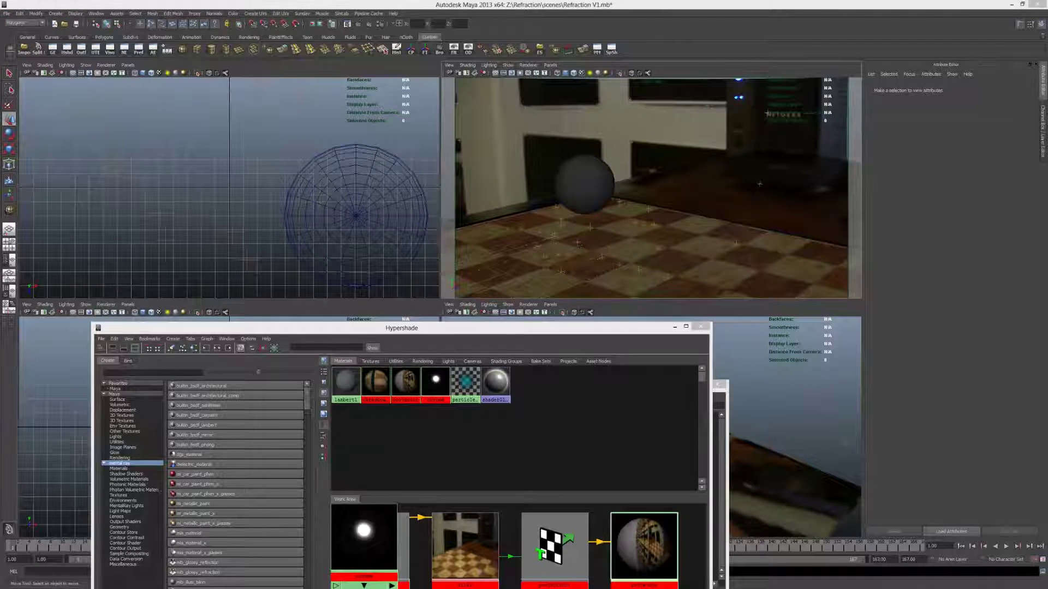
pyautogui.click(522, 238)
pyautogui.click(524, 253)
pyautogui.click(521, 258)
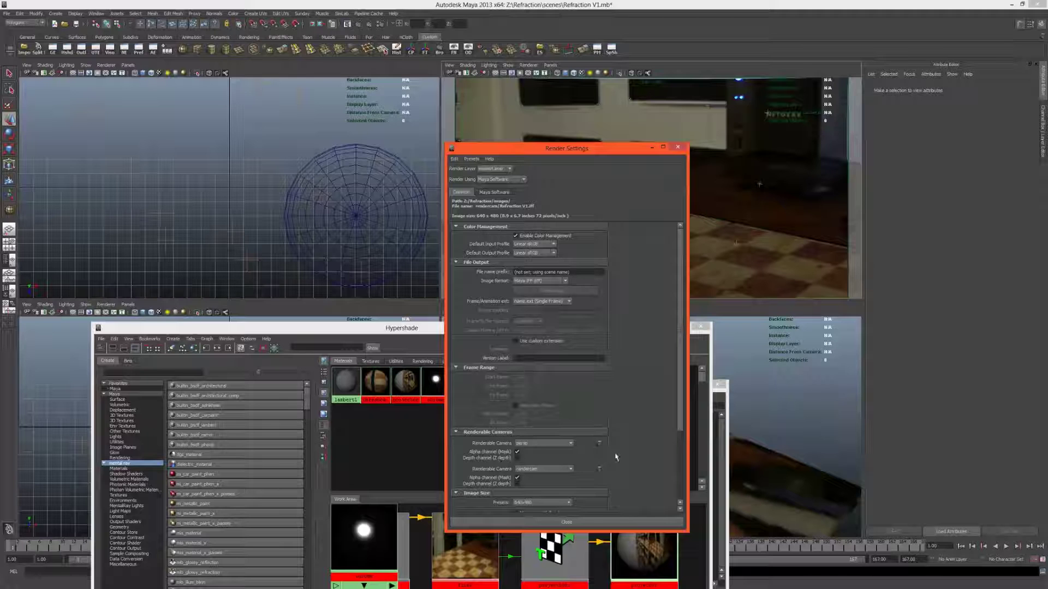
pyautogui.click(600, 443)
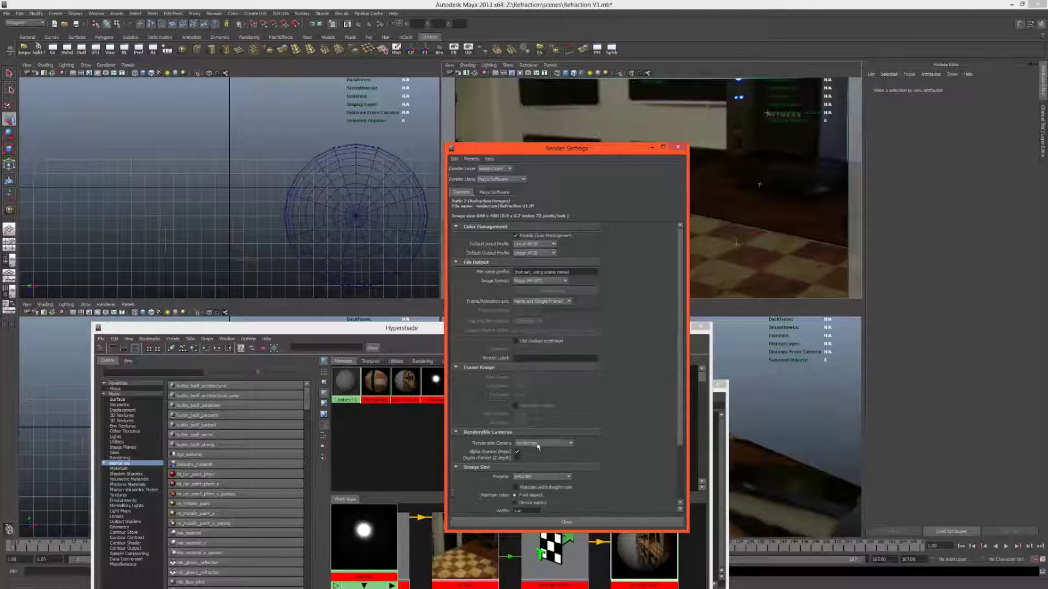
# Set the renderer to mental ray and check its indirect lighting settings
pyautogui.click(501, 179)
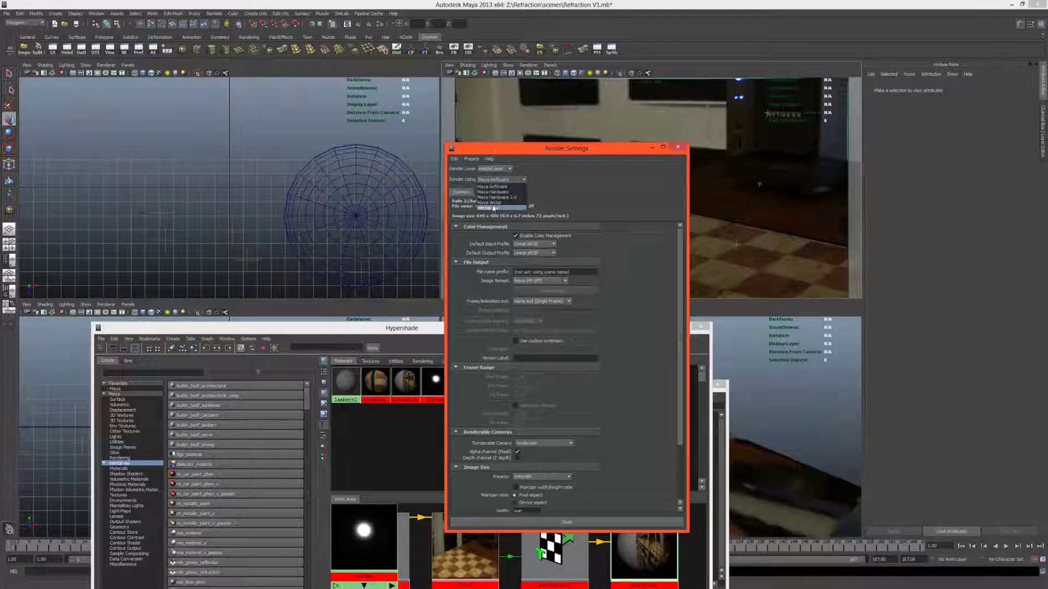
pyautogui.click(494, 206)
pyautogui.click(568, 192)
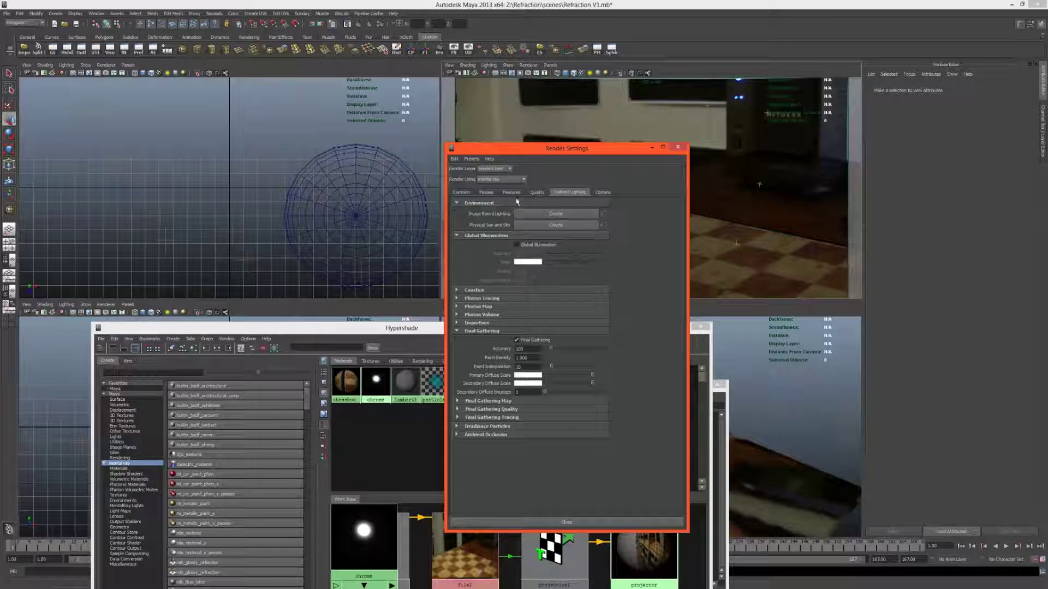
pyautogui.click(461, 193)
# Set the render image size to 1960 by 1103 pixels
pyautogui.scroll(-3, 482, 345)
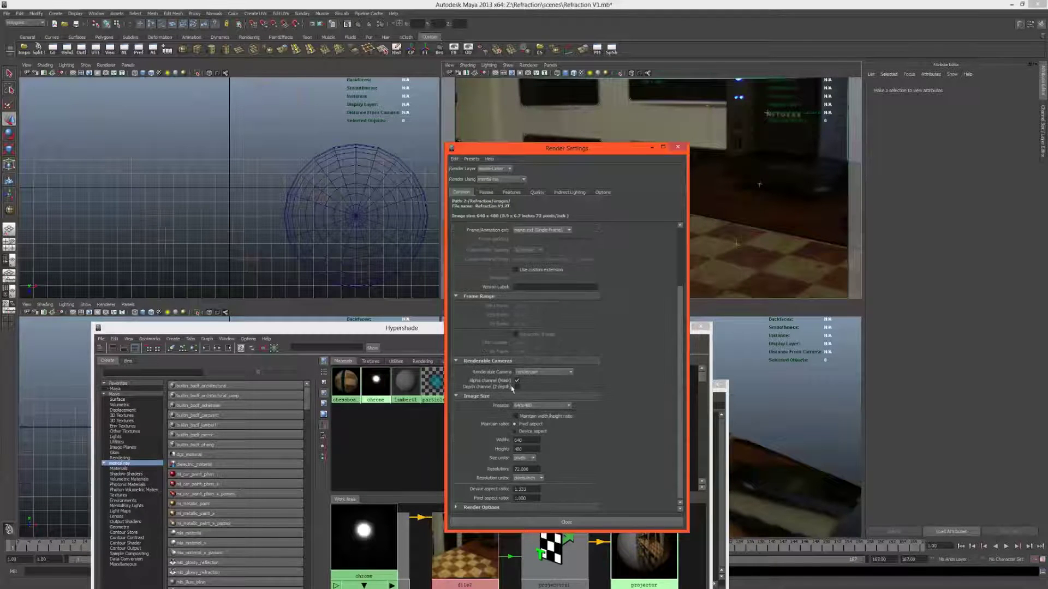
pyautogui.moveTo(538, 439); pyautogui.dragTo(495, 441)
pyautogui.write('1960')
pyautogui.press('Tab')
pyautogui.write('100')
pyautogui.moveTo(524, 449); pyautogui.dragTo(468, 449)
pyautogui.write('111')
pyautogui.write('0')
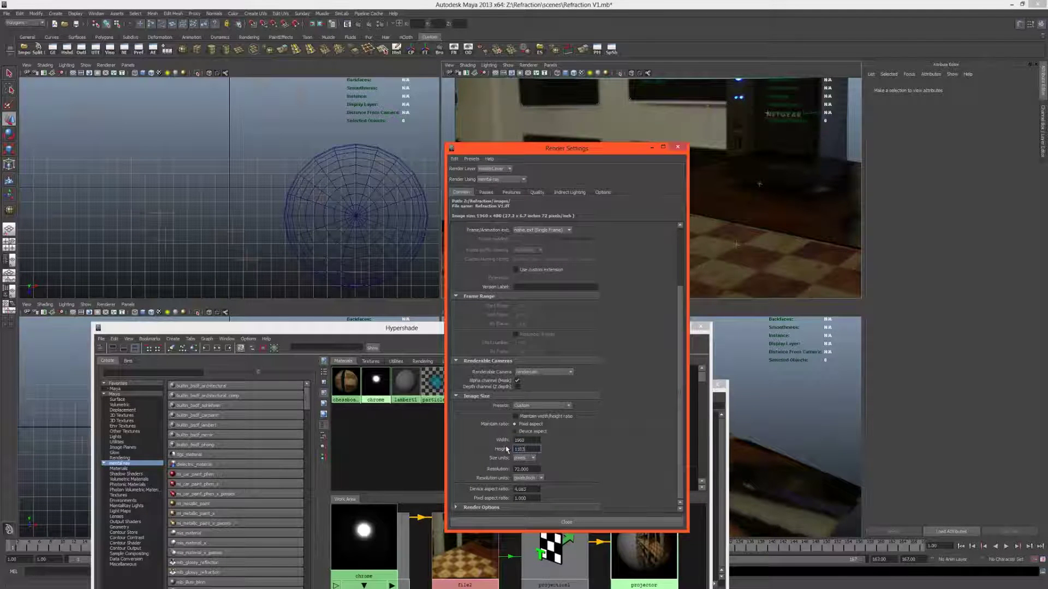
pyautogui.write('3')
pyautogui.press('Return')
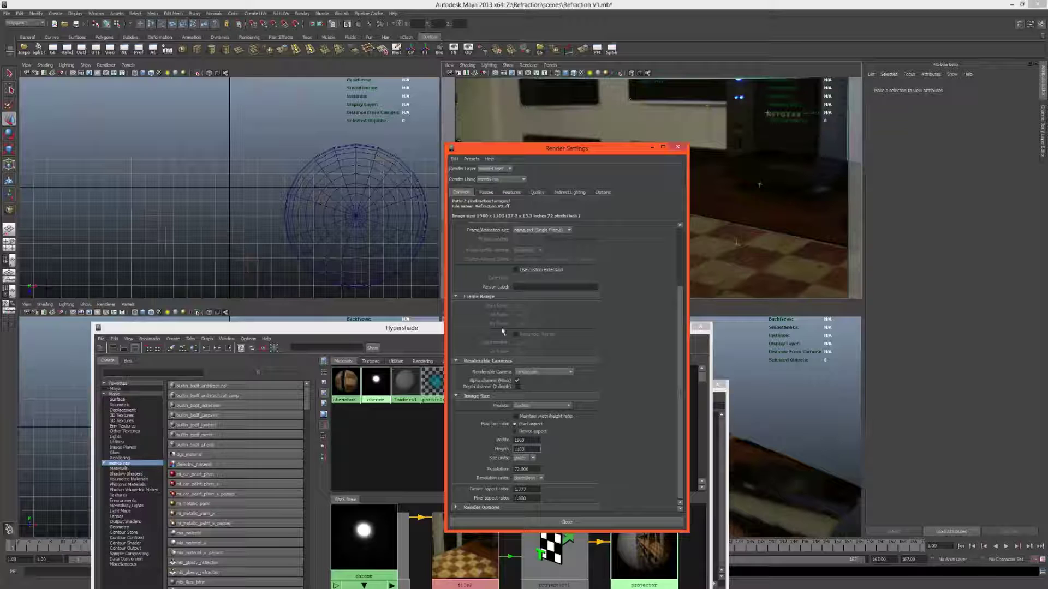
# Move the Render Settings window aside and render the current frame from rendercam
pyautogui.moveTo(554, 147); pyautogui.dragTo(664, 92)
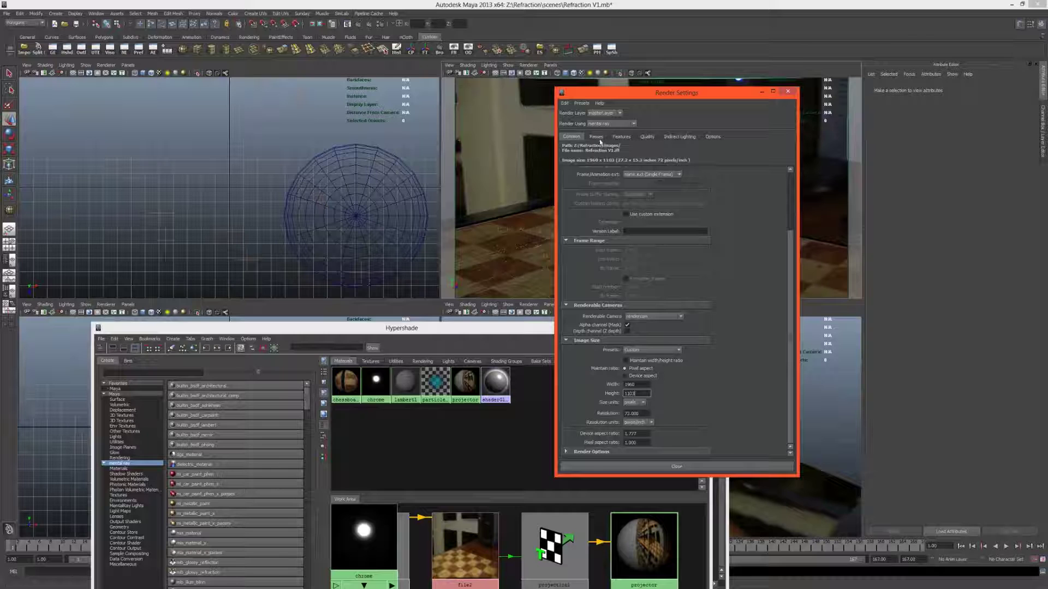
pyautogui.moveTo(630, 97); pyautogui.dragTo(208, 148)
pyautogui.click(526, 145)
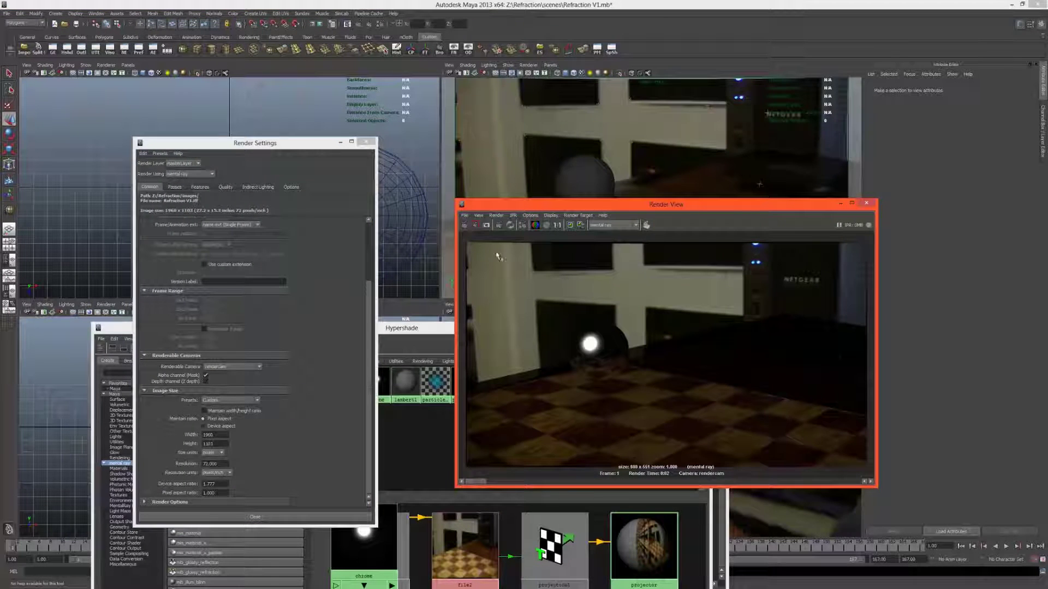
# Set the Render View's image color profile to Linear sRGB in its color management settings
pyautogui.click(551, 216)
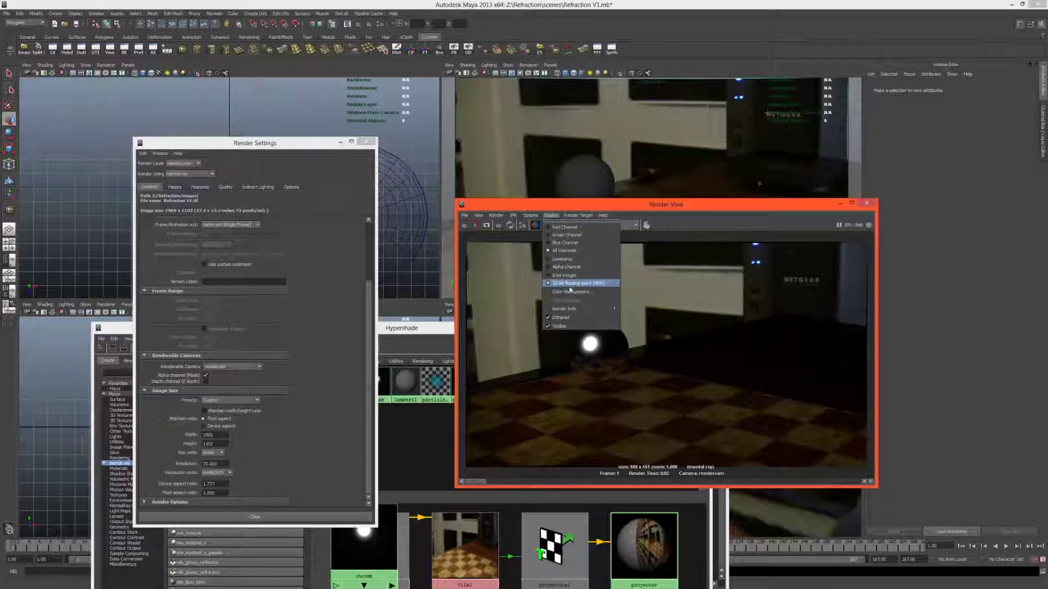
pyautogui.click(570, 292)
pyautogui.click(896, 145)
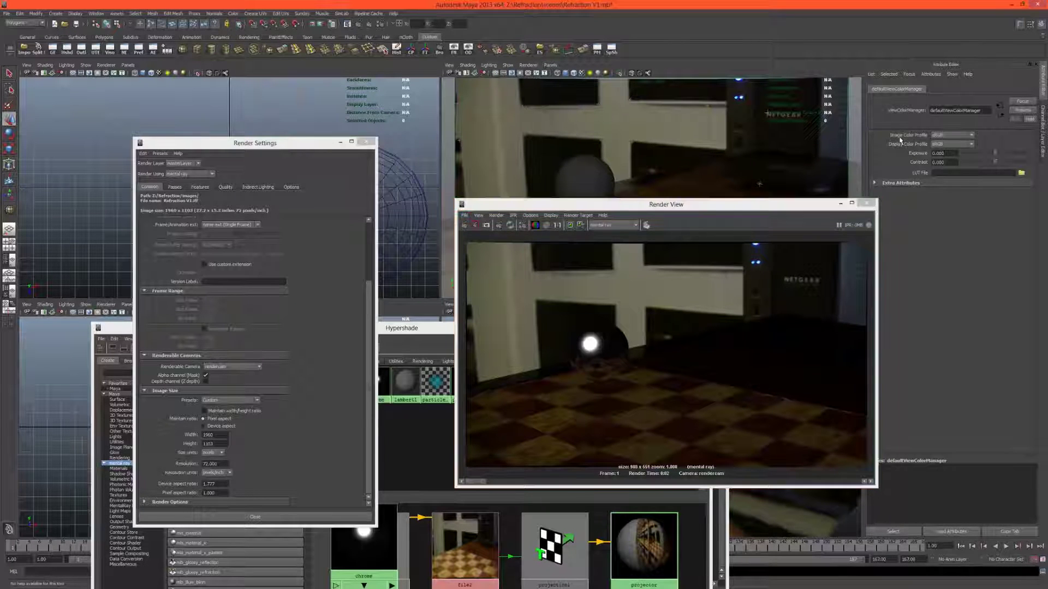
pyautogui.click(937, 137)
pyautogui.click(935, 141)
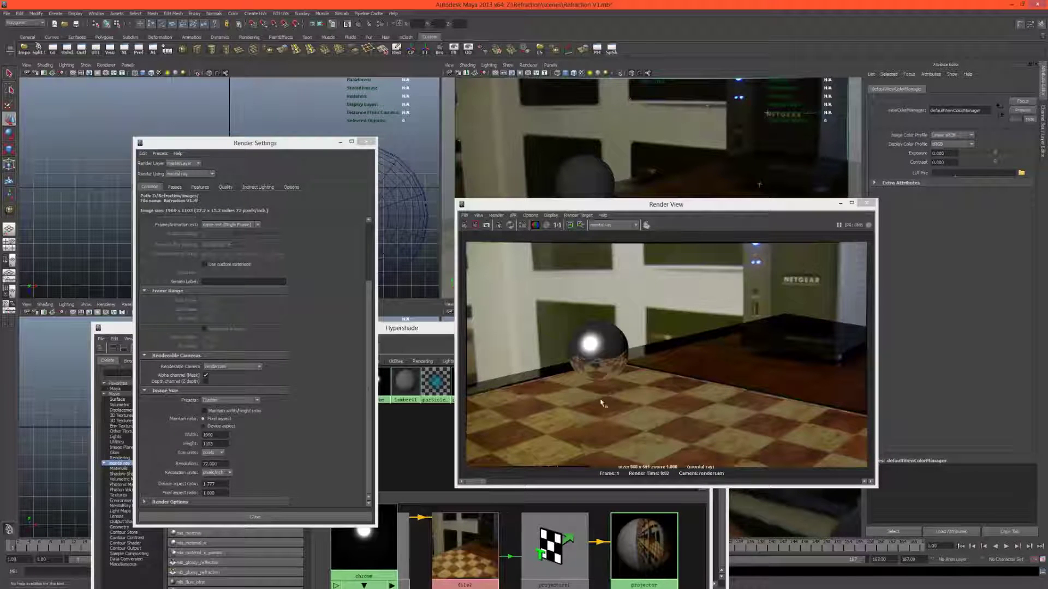
pyautogui.click(712, 440)
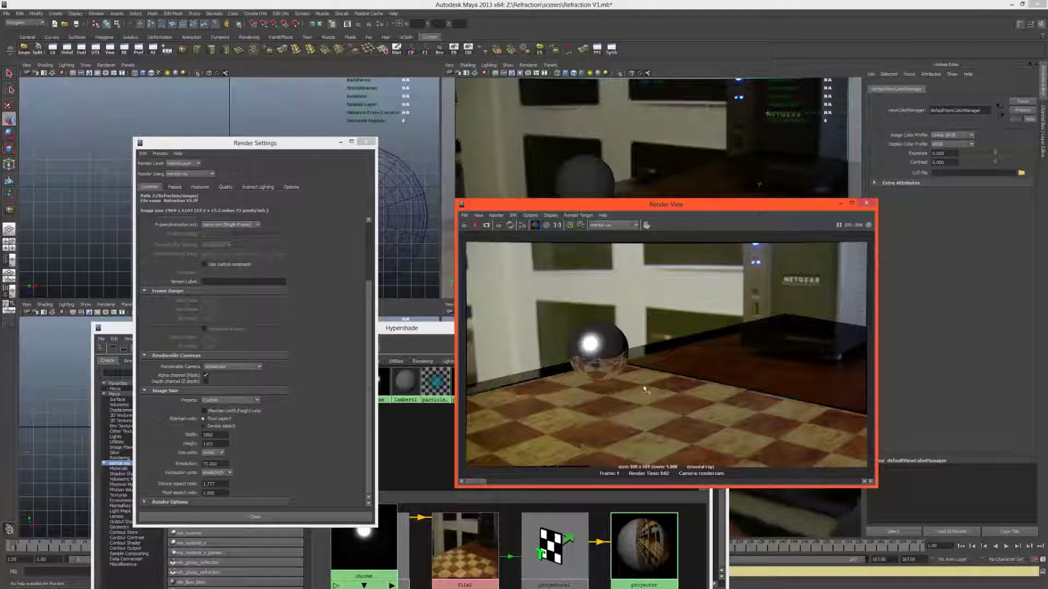
# Move the Render View clear of the camera view and set the chessboard plane's Translate Y to 0.01
pyautogui.moveTo(809, 213); pyautogui.dragTo(608, 300)
pyautogui.click(675, 245)
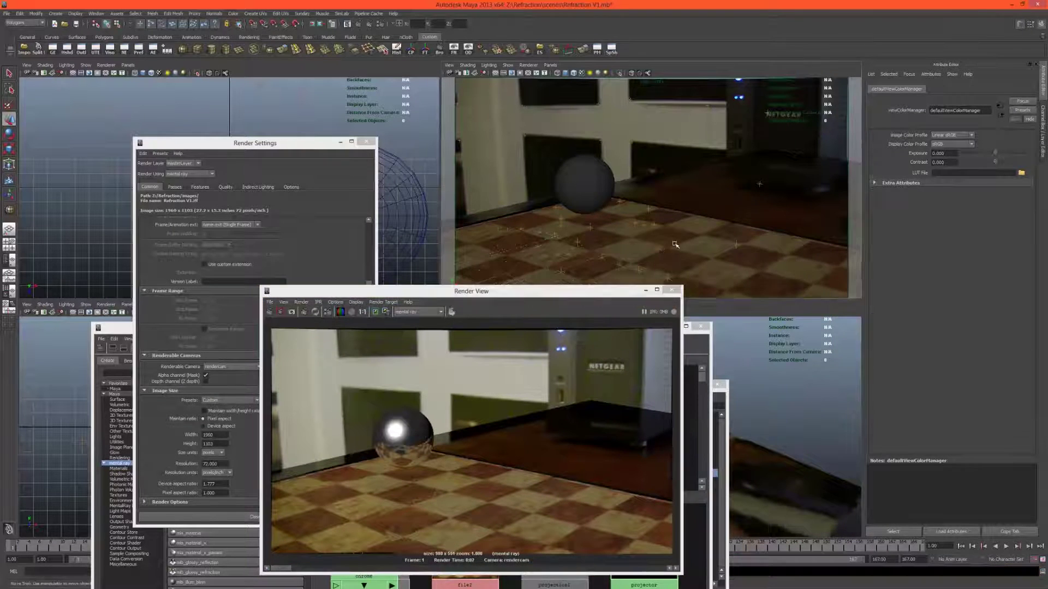
pyautogui.click(675, 245)
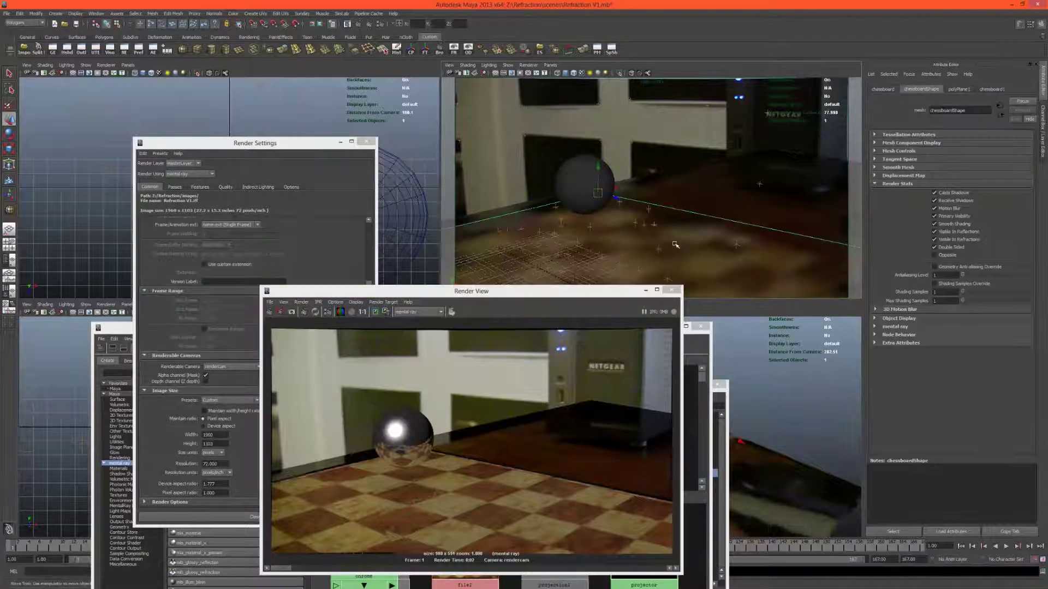
pyautogui.click(1042, 126)
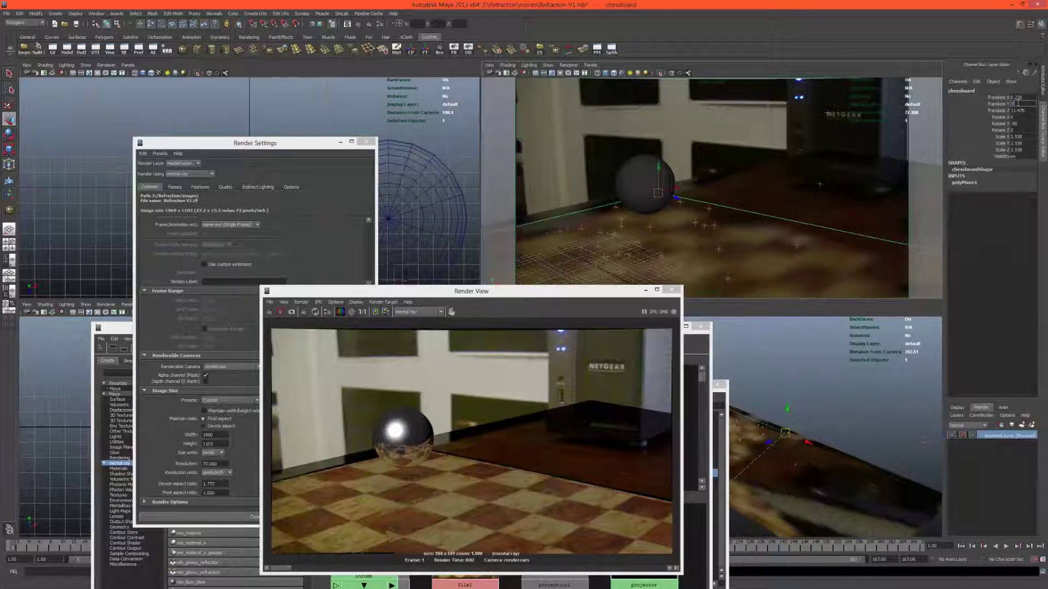
pyautogui.click(1016, 103)
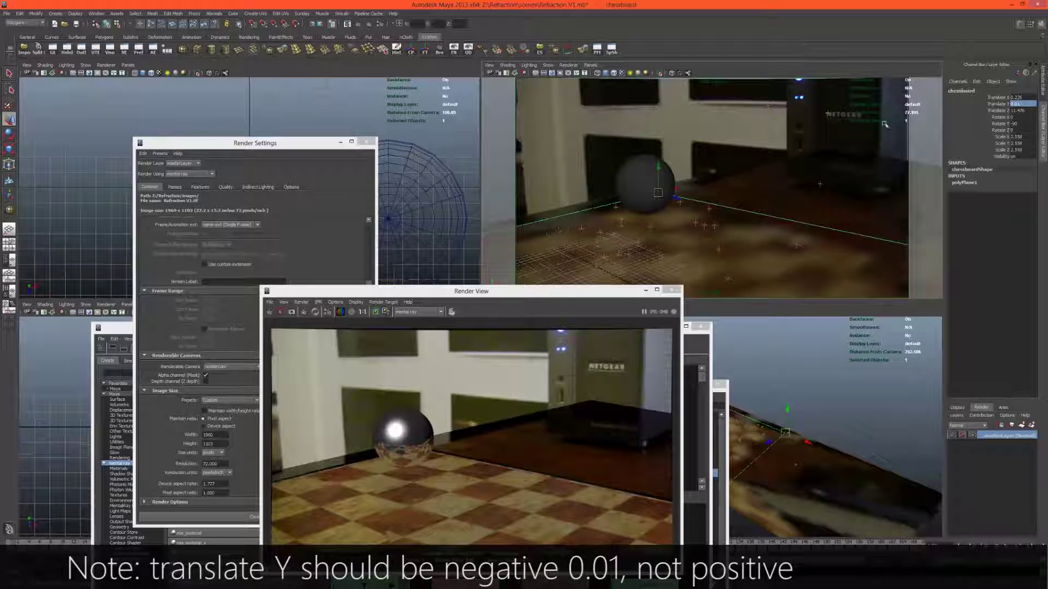
# Turn off Casts Shadows for the chessboard and shadowcatcher planes and render the frame again
pyautogui.click(1042, 88)
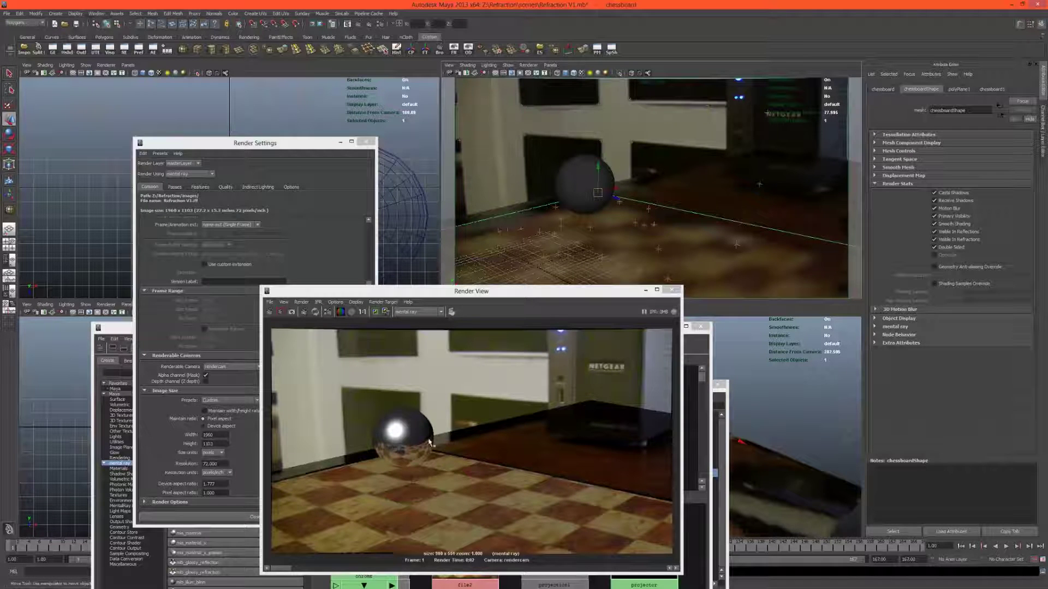
pyautogui.click(946, 202)
pyautogui.click(711, 187)
pyautogui.click(933, 193)
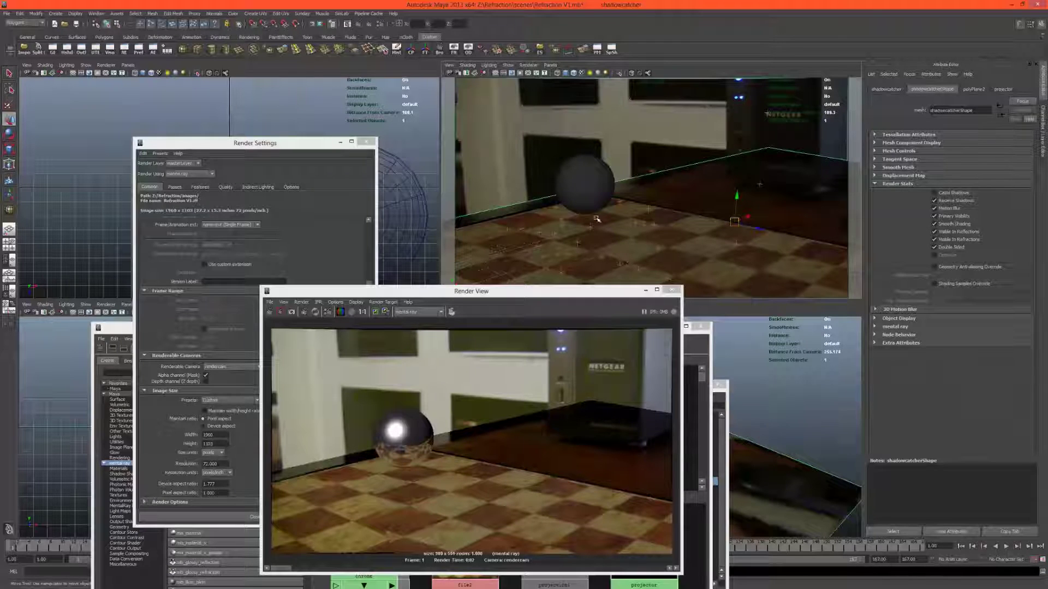
pyautogui.click(934, 217)
pyautogui.click(934, 247)
pyautogui.click(375, 320)
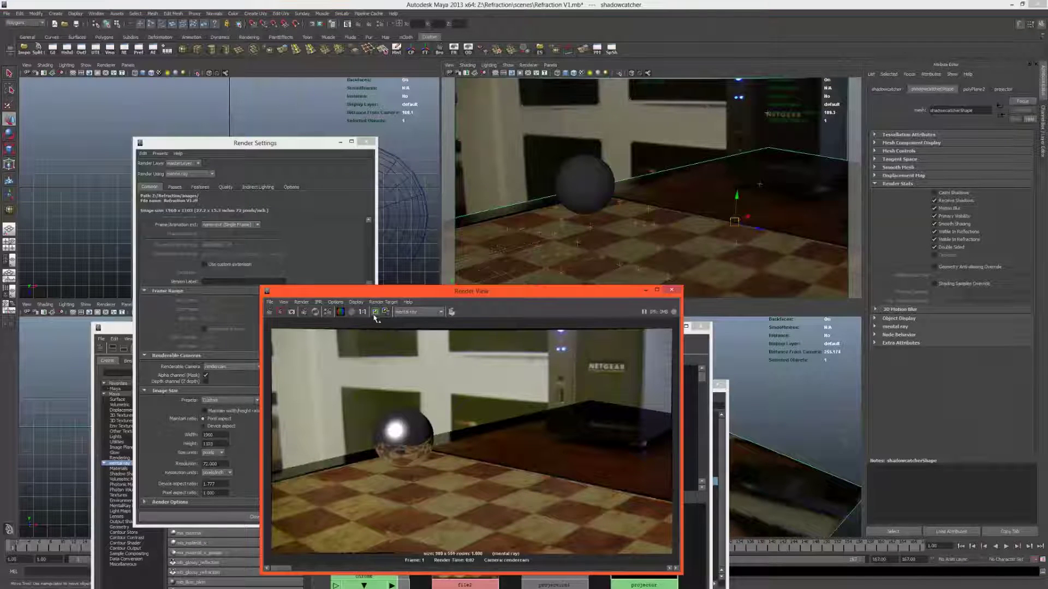
pyautogui.click(269, 312)
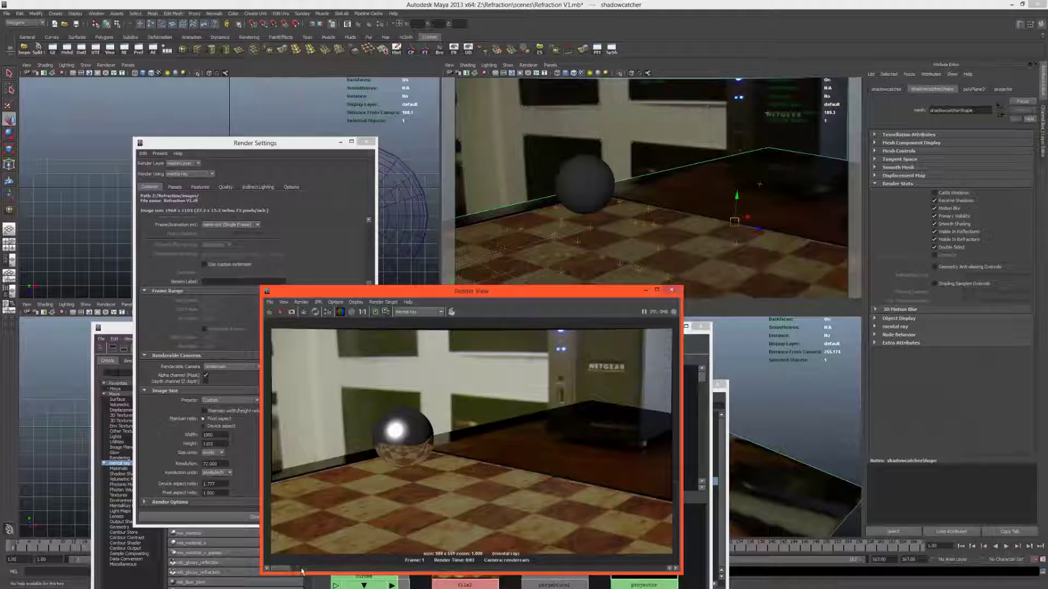
# Turn off Visible in Reflections and Visible in Refractions for the shadowcatcher plane and re-render the frame
pyautogui.click(934, 231)
pyautogui.click(934, 240)
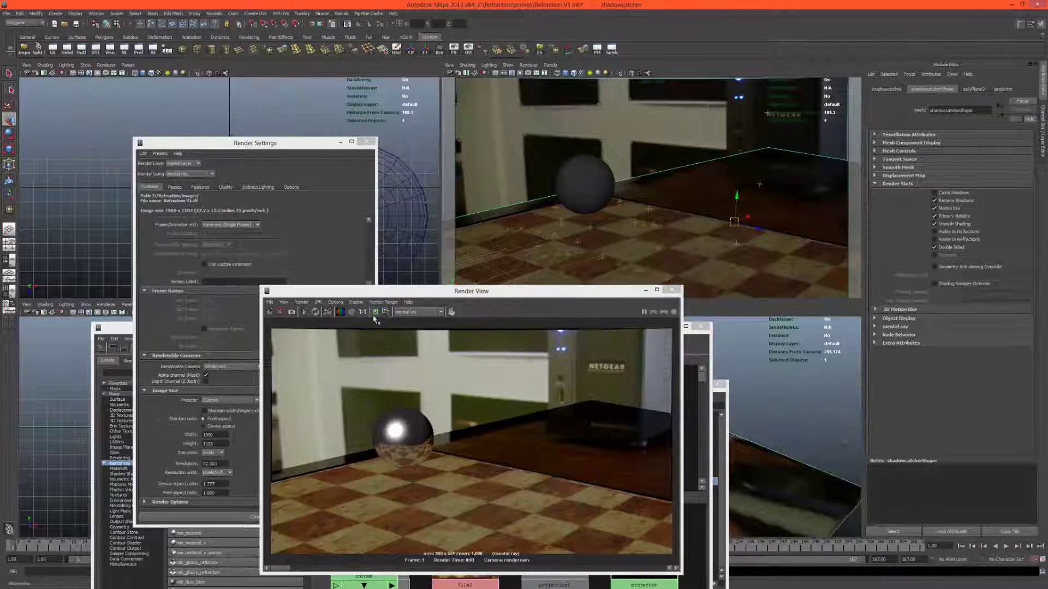
pyautogui.click(276, 321)
pyautogui.click(269, 312)
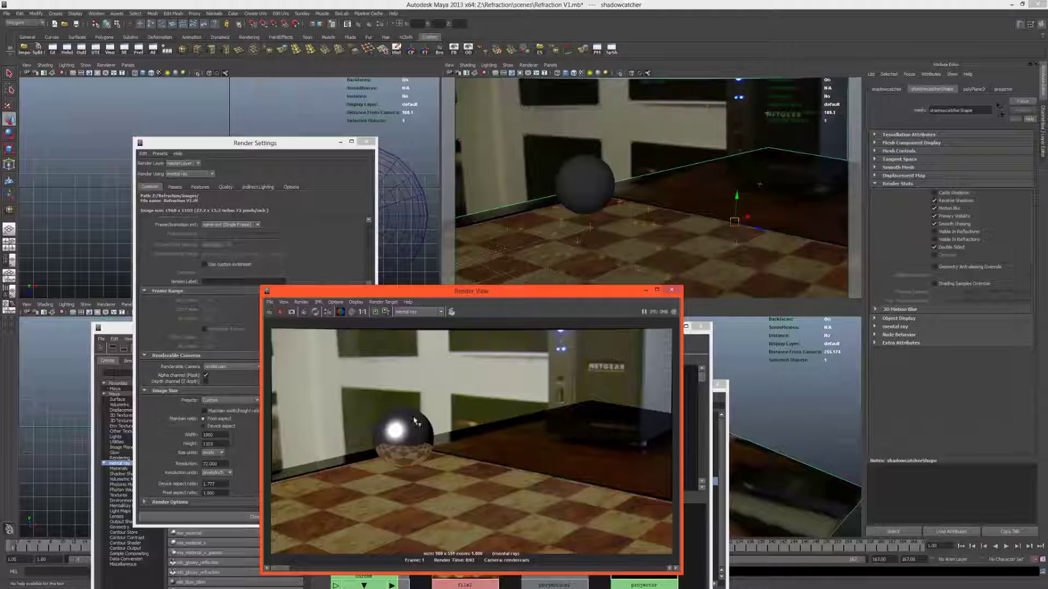
# Put the Render View away, create a mental ray image-based lighting node and load sourceimages/HDR.exr as its image
pyautogui.click(646, 289)
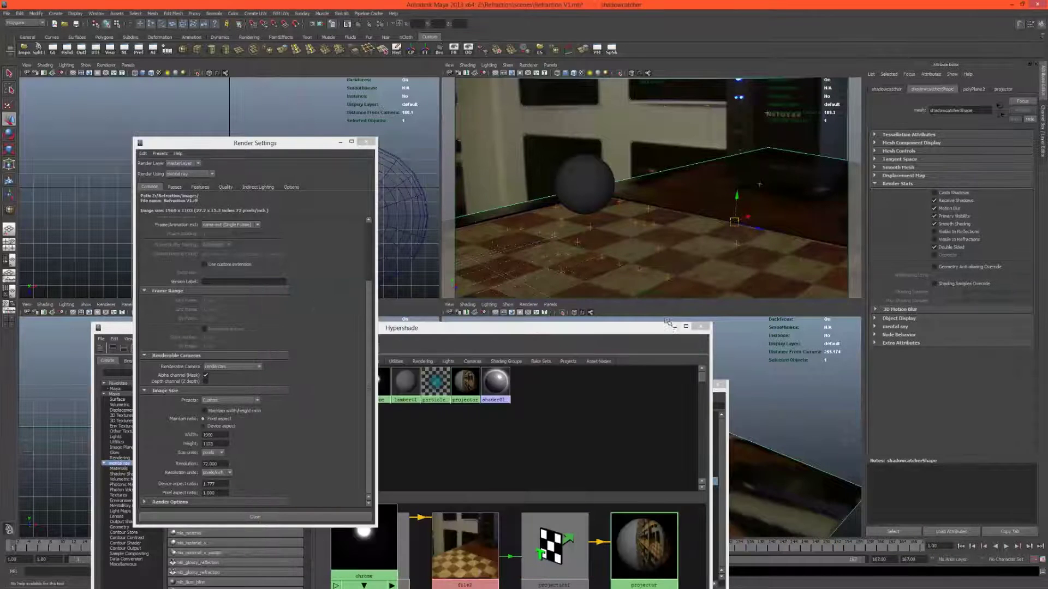
pyautogui.click(516, 162)
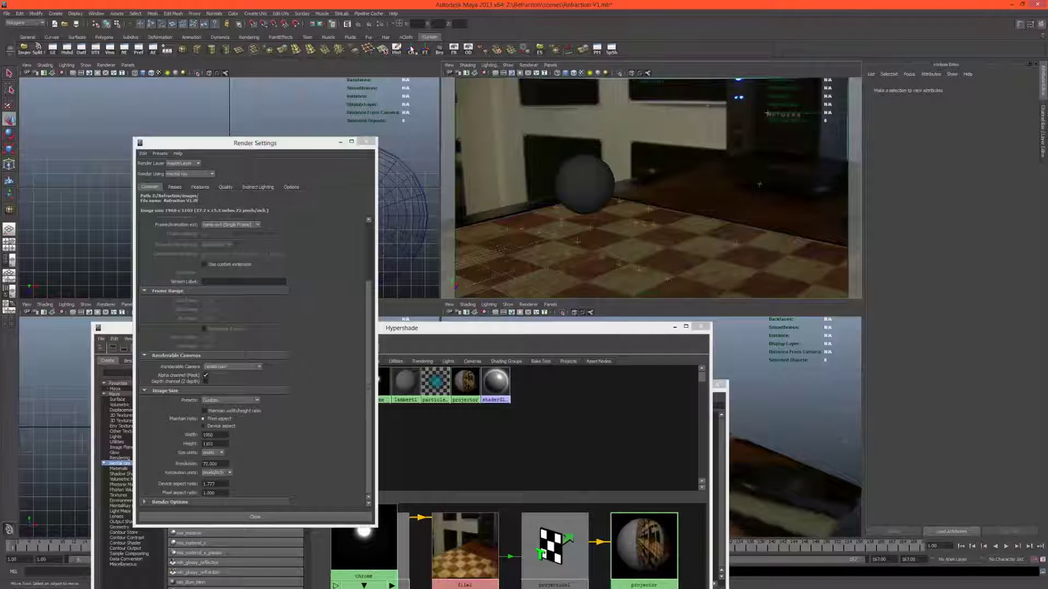
pyautogui.click(379, 23)
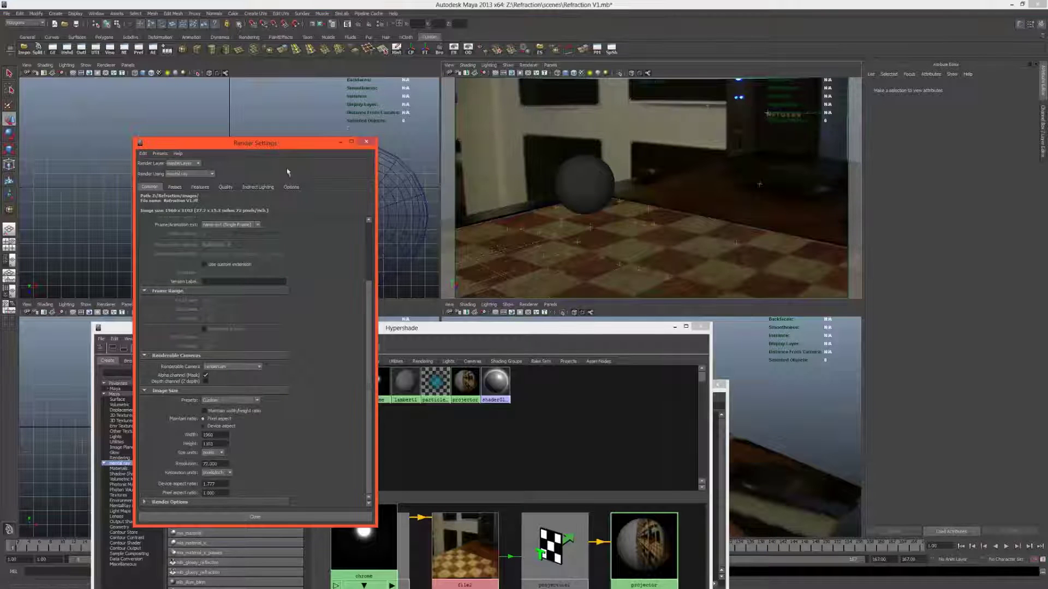
pyautogui.click(259, 187)
pyautogui.click(268, 208)
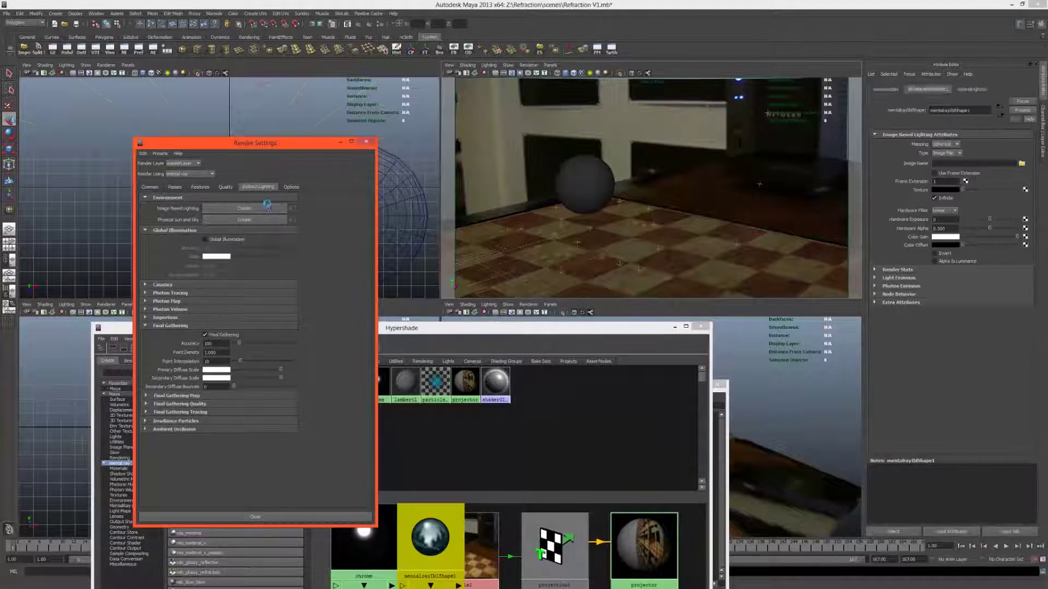
pyautogui.click(1021, 164)
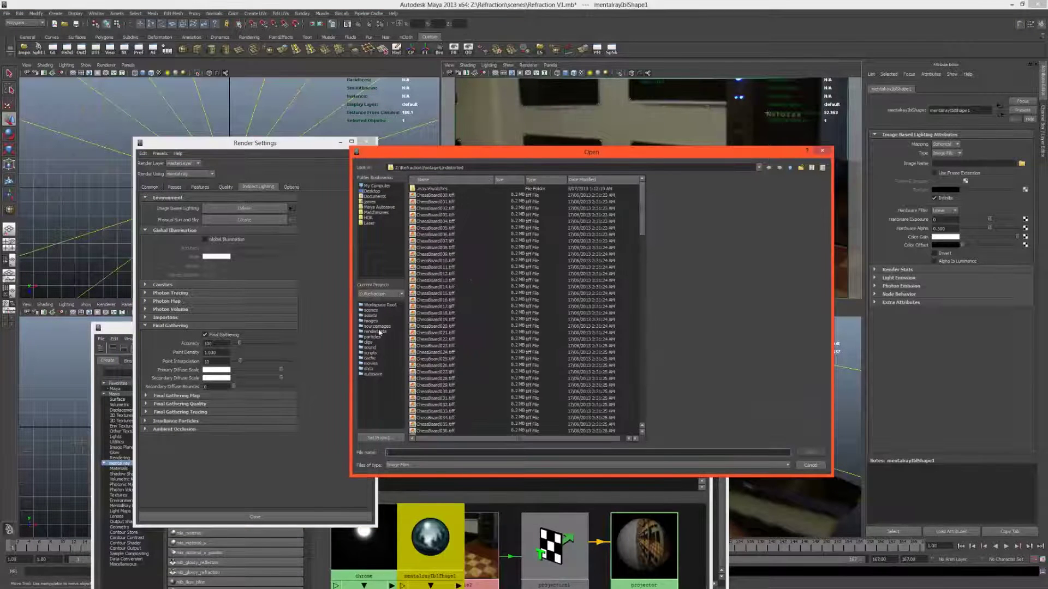
pyautogui.click(378, 326)
pyautogui.doubleClick(428, 209)
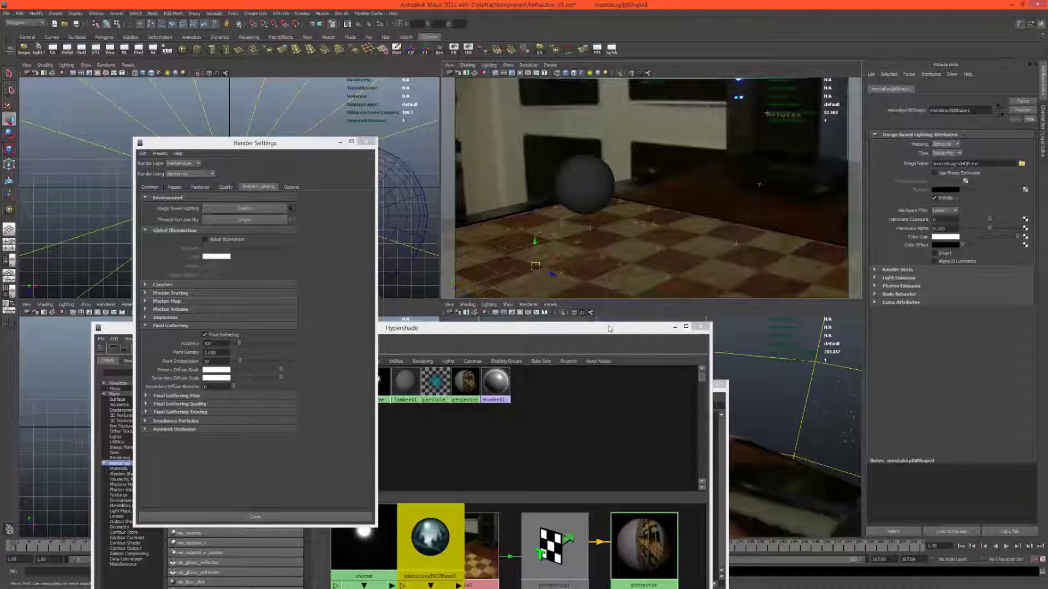
# Set the rendercam image plane's Alpha Gain to 0 and increase the camera's far clip plane
pyautogui.moveTo(609, 328); pyautogui.dragTo(628, 313)
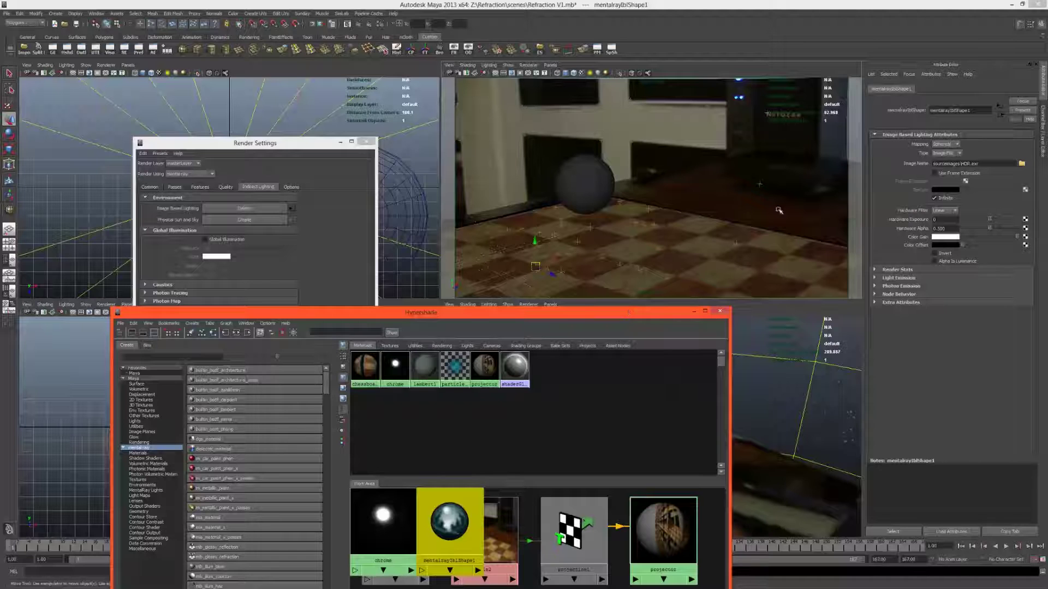
pyautogui.click(665, 260)
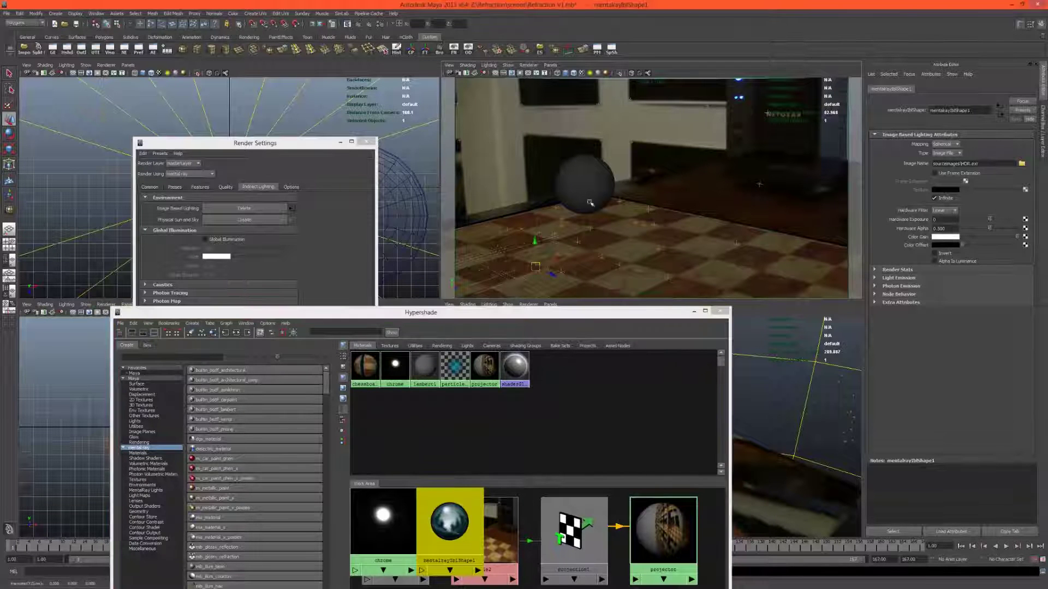
pyautogui.click(458, 73)
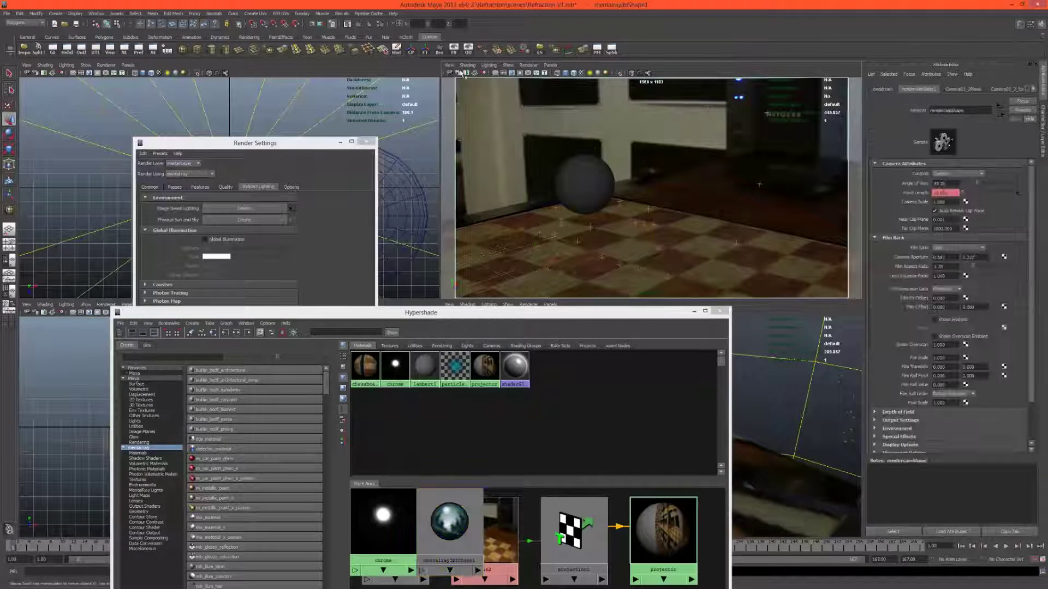
pyautogui.click(960, 89)
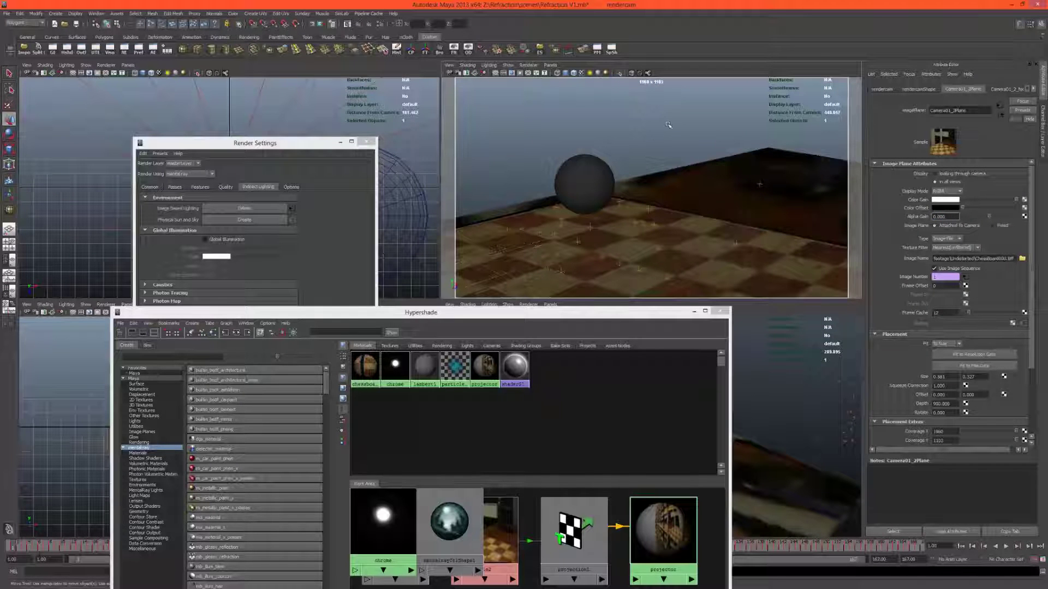
pyautogui.click(933, 90)
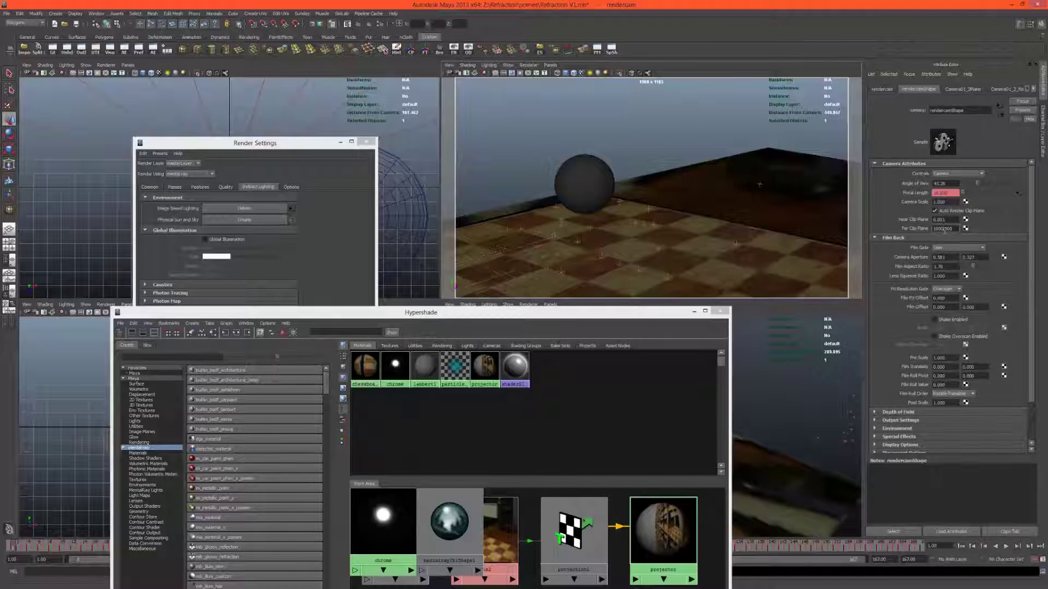
pyautogui.press('Return')
# Select the image-based lighting sphere, minimize the Hypershade and Outliner windows, and frame the sphere in the perspective view
pyautogui.click(642, 125)
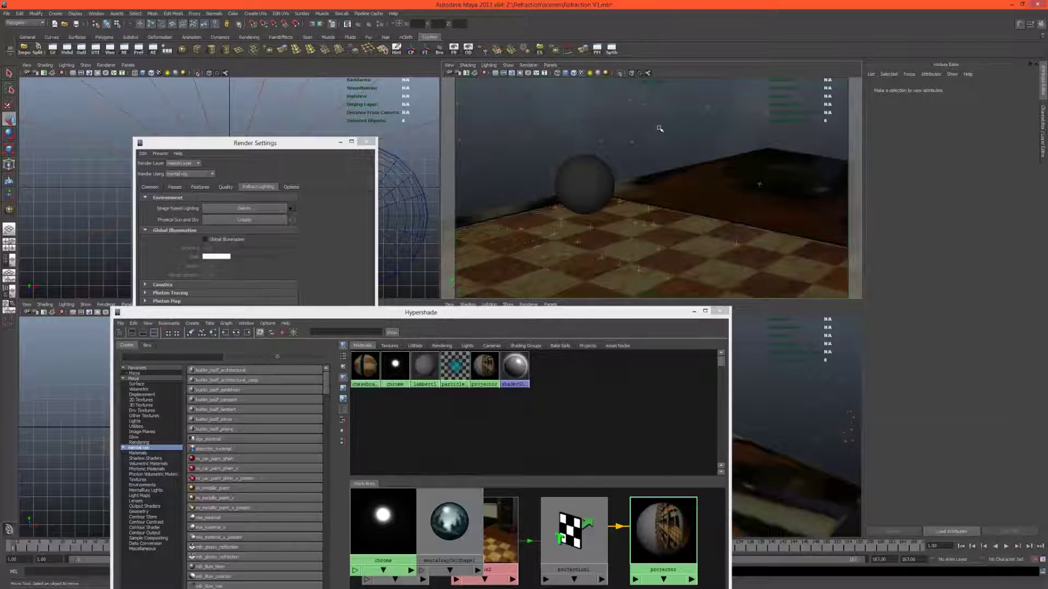
pyautogui.moveTo(632, 118); pyautogui.dragTo(700, 146)
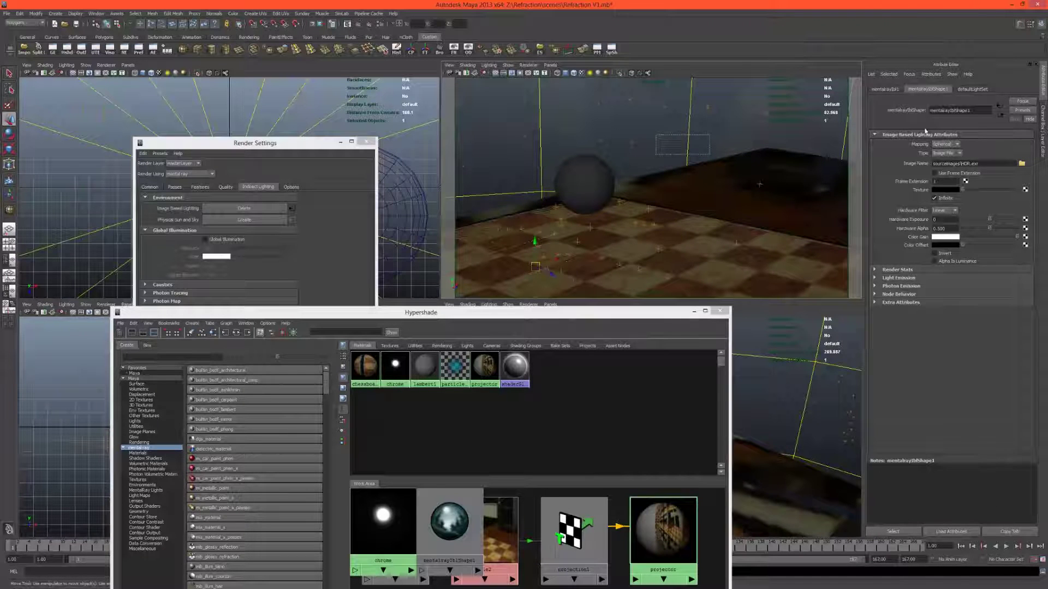
pyautogui.click(694, 311)
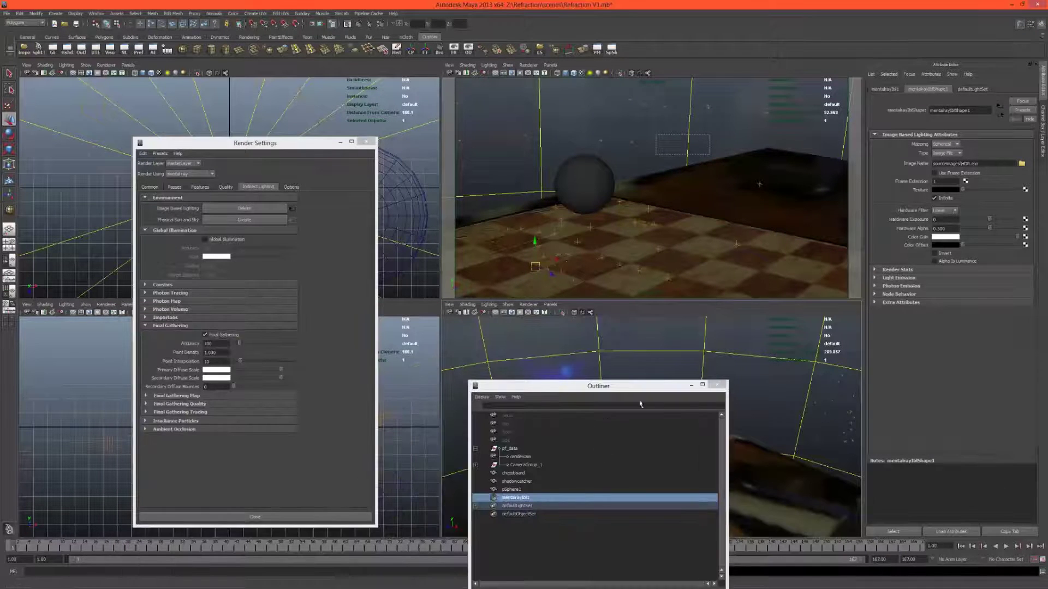
pyautogui.click(640, 397)
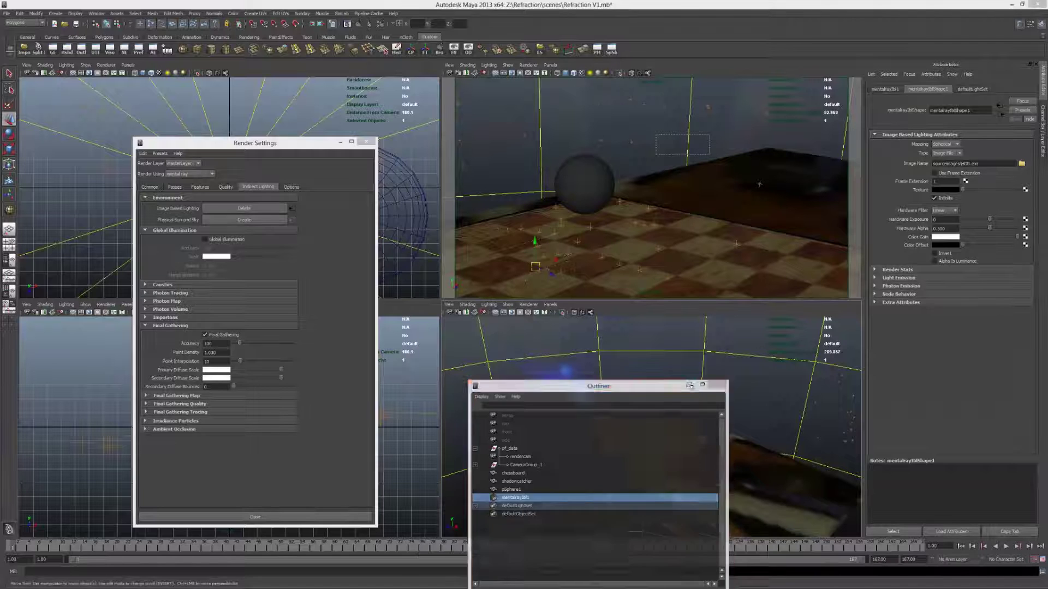
pyautogui.click(689, 387)
pyautogui.keyDown('alt'); pyautogui.moveTo(667, 410); pyautogui.dragTo(522, 366); pyautogui.keyUp('alt')
pyautogui.press('f')
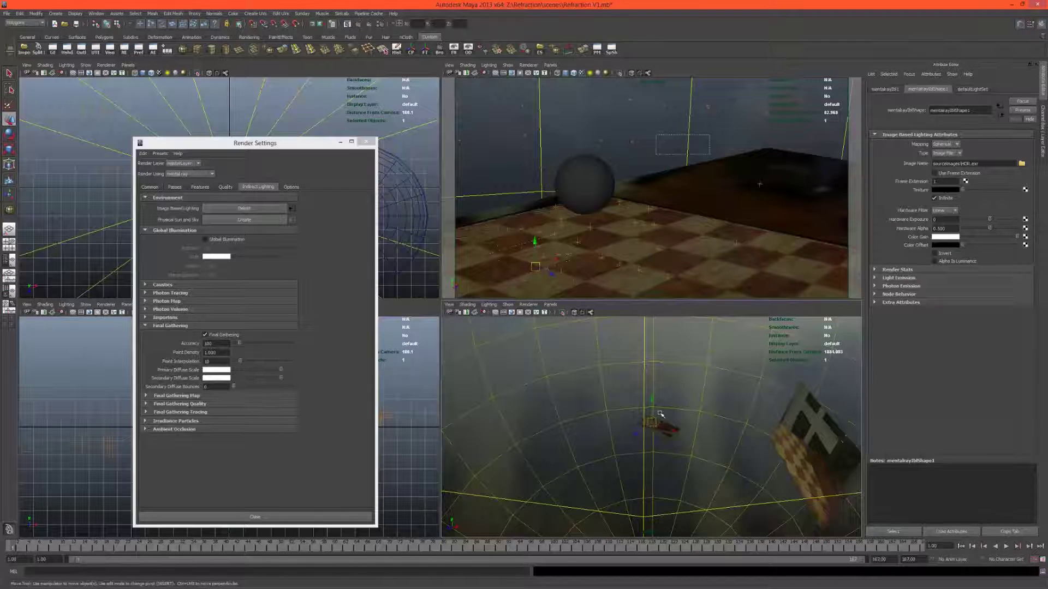
# Rotate the image-based lighting sphere around its Y axis to about -54 degrees, undoing the trial tilt on the other axes
pyautogui.keyDown('alt'); pyautogui.moveTo(660, 415); pyautogui.dragTo(611, 416, button='right'); pyautogui.keyUp('alt')
pyautogui.press('e')
pyautogui.click(1039, 146)
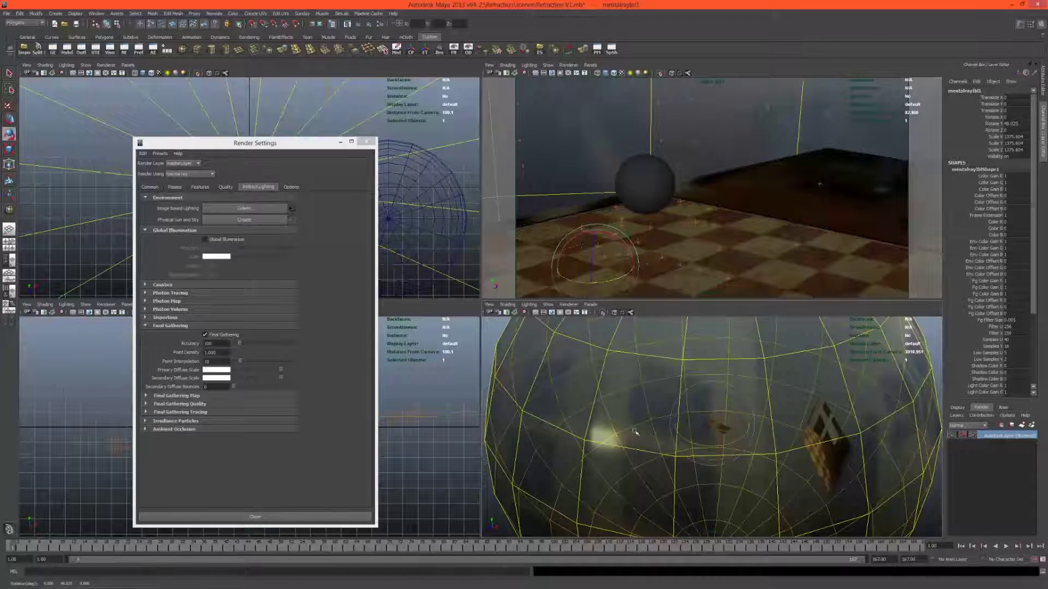
pyautogui.scroll(4, 696, 428)
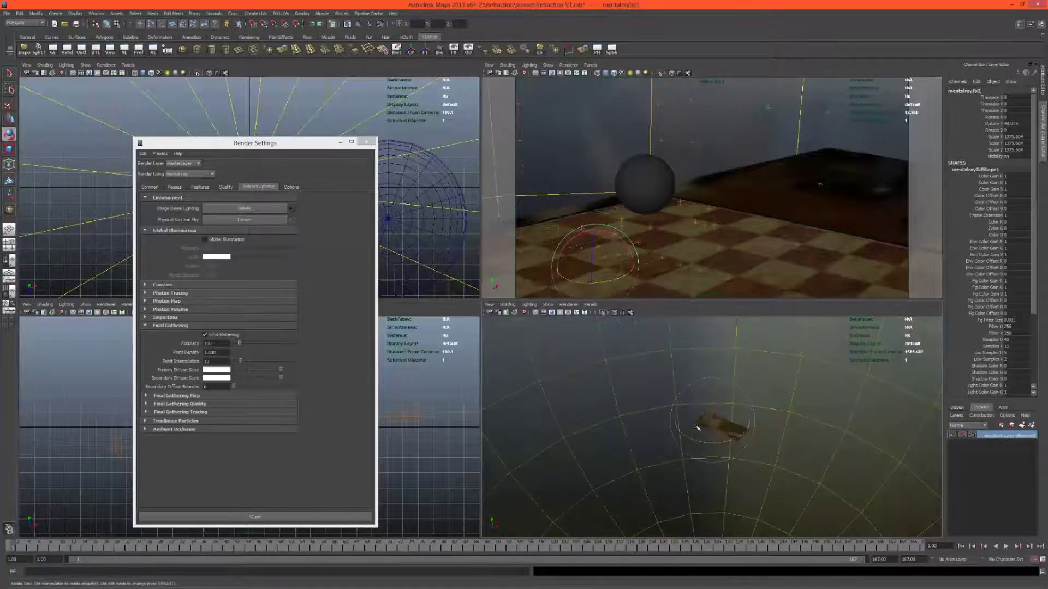
pyautogui.keyDown('alt'); pyautogui.moveTo(730, 439); pyautogui.dragTo(748, 426); pyautogui.keyUp('alt')
pyautogui.scroll(3, 736, 424)
pyautogui.keyDown('alt'); pyautogui.moveTo(760, 398); pyautogui.dragTo(726, 407, button='middle'); pyautogui.keyUp('alt')
pyautogui.keyDown('alt'); pyautogui.moveTo(726, 407); pyautogui.dragTo(797, 440); pyautogui.keyUp('alt')
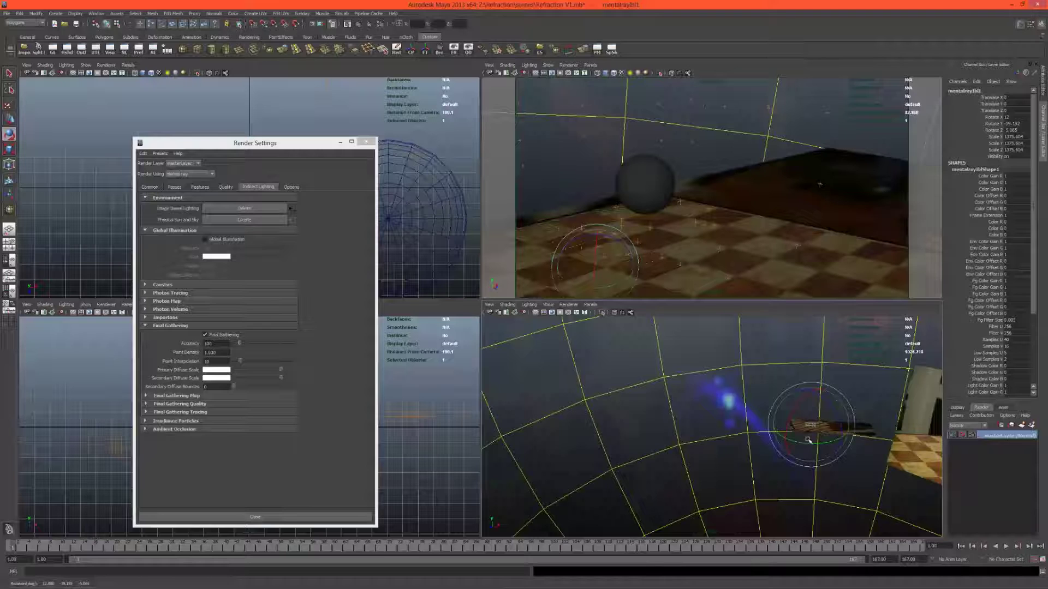
pyautogui.hotkey('ctrl', 'z')
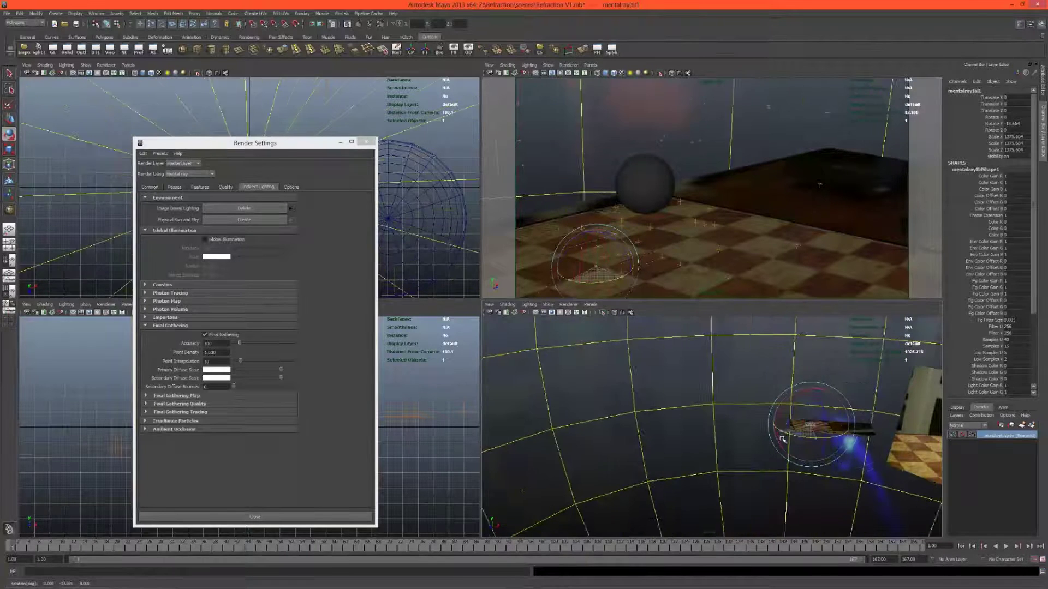
pyautogui.moveTo(782, 438); pyautogui.dragTo(756, 462)
pyautogui.keyDown('alt'); pyautogui.moveTo(756, 461); pyautogui.dragTo(738, 400, button='middle'); pyautogui.keyUp('alt')
pyautogui.keyDown('alt'); pyautogui.moveTo(738, 400); pyautogui.dragTo(798, 425); pyautogui.keyUp('alt')
# Raise the image-based lighting sphere above the scene planes to a Translate Y of about 148
pyautogui.press('w')
pyautogui.moveTo(792, 337); pyautogui.dragTo(767, 373)
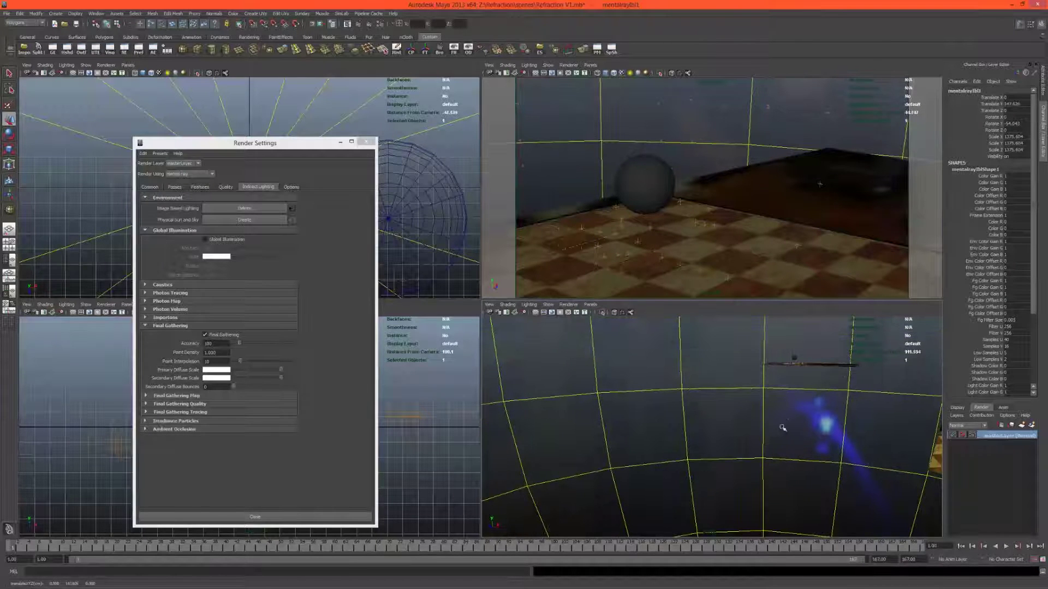
pyautogui.keyDown('alt'); pyautogui.moveTo(784, 411); pyautogui.dragTo(770, 440); pyautogui.keyUp('alt')
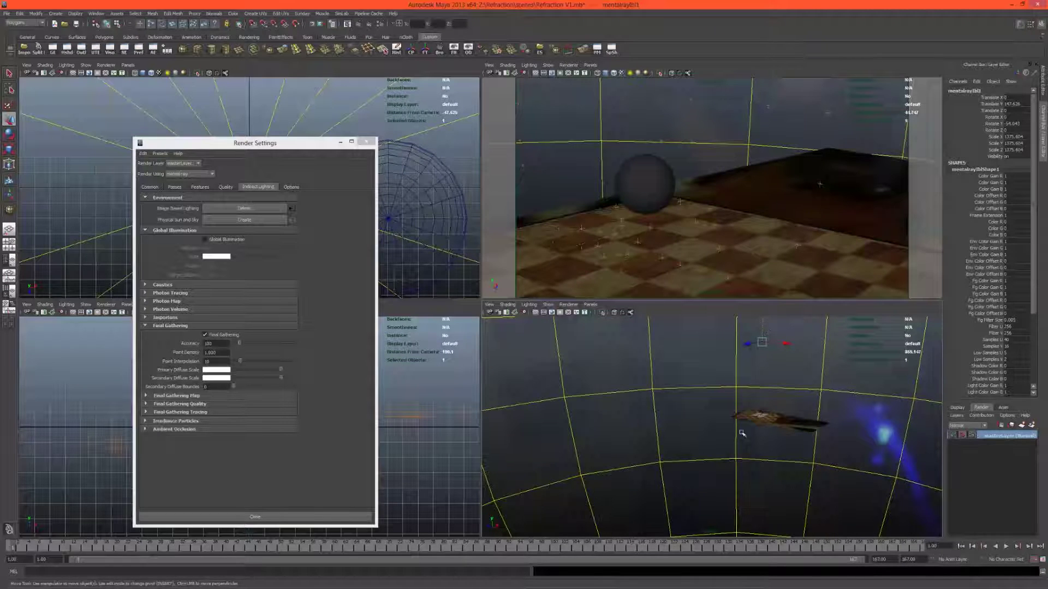
# Set the image-based lighting sphere's Scale X, Y and Z to 100
pyautogui.doubleClick(1015, 137)
pyautogui.press('Tab')
pyautogui.write('100')
pyautogui.press('Tab')
pyautogui.write('100')
pyautogui.press('Return')
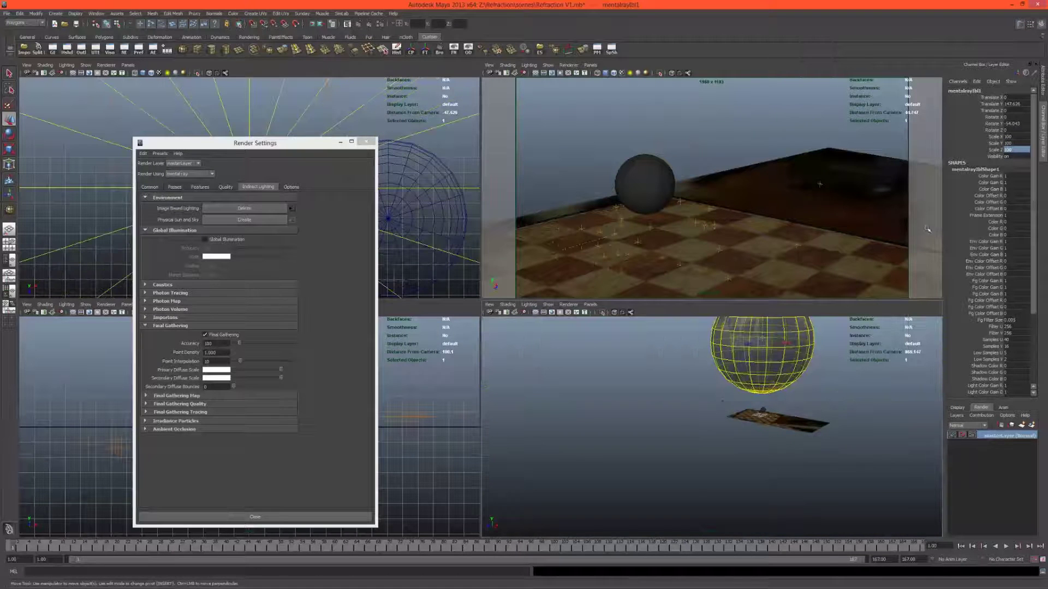
# Lower the image-based lighting sphere around the scene planes to a Translate Y of about 56
pyautogui.moveTo(742, 401)
pyautogui.keyDown('alt'); pyautogui.mouseDown()
pyautogui.moveTo(723, 403)
pyautogui.moveTo(734, 403)
pyautogui.mouseUp(); pyautogui.keyUp('alt')
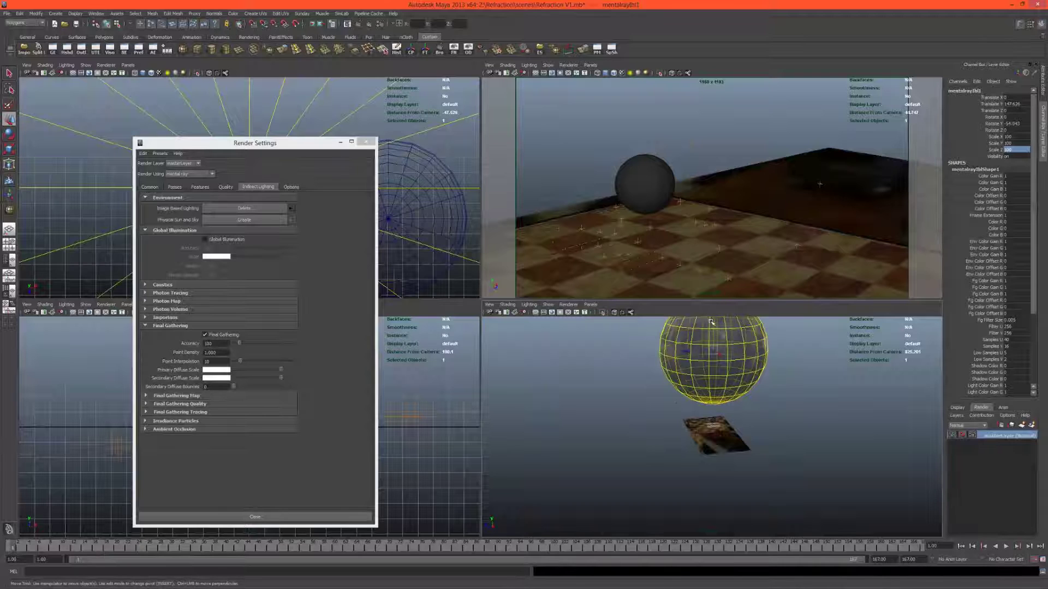
pyautogui.moveTo(717, 327); pyautogui.dragTo(720, 374)
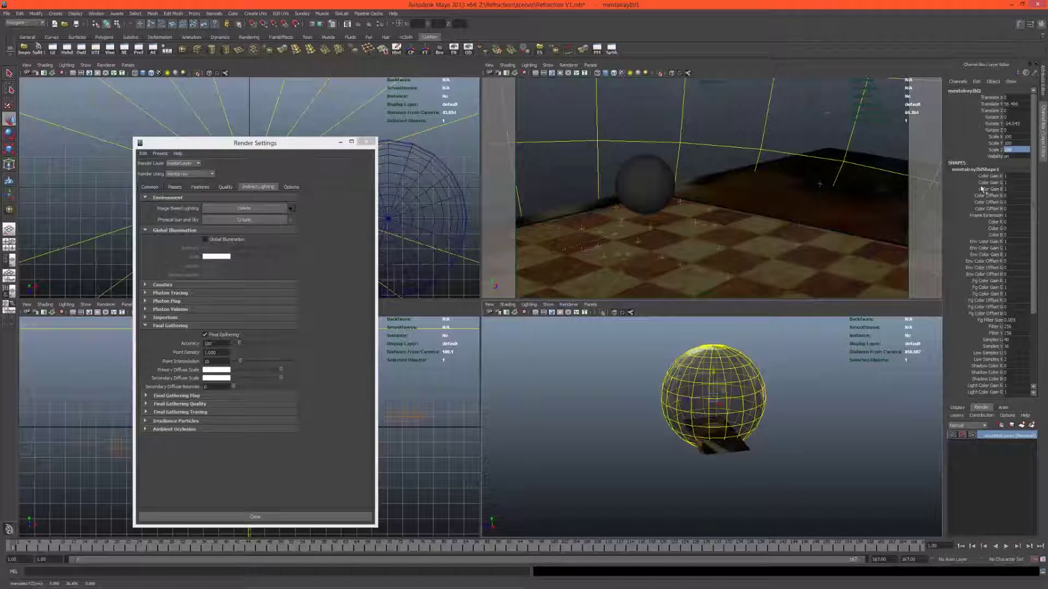
# Set the image-based lighting sphere's Scale X, Y and Z to 120
pyautogui.click(1013, 143)
pyautogui.write('120')
pyautogui.click(1013, 137)
pyautogui.write('120120')
pyautogui.press('Return')
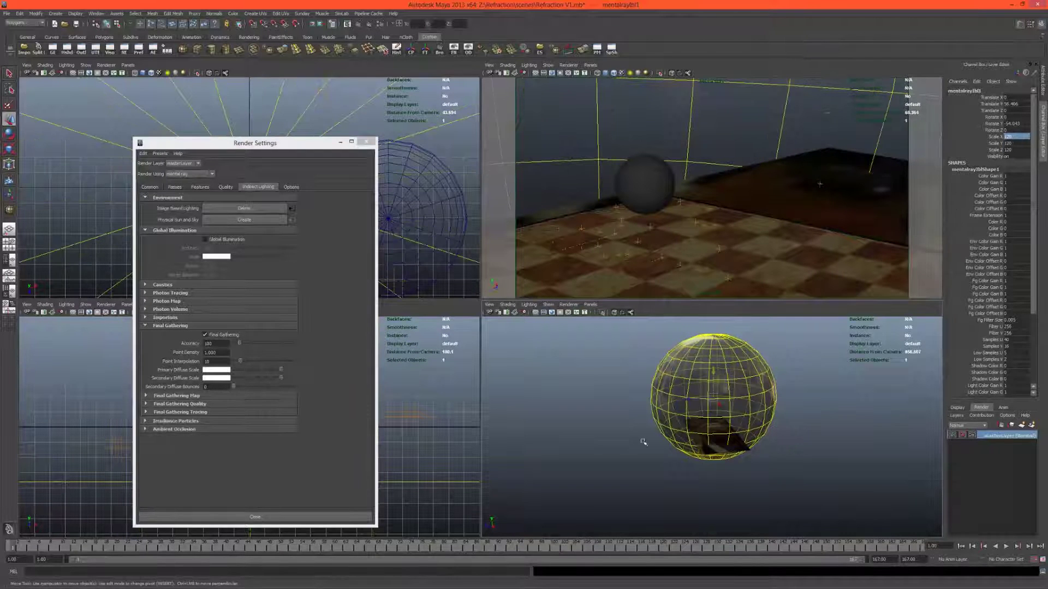
# Examine the enlarged image-based lighting sphere from outside and inside to see how its HDR image surrounds the chessboard and chrome sphere
pyautogui.keyDown('alt'); pyautogui.moveTo(643, 442); pyautogui.dragTo(734, 372); pyautogui.keyUp('alt')
pyautogui.keyDown('alt'); pyautogui.moveTo(733, 372); pyautogui.dragTo(797, 389, button='right'); pyautogui.keyUp('alt')
pyautogui.keyDown('alt'); pyautogui.moveTo(797, 388); pyautogui.dragTo(750, 440, button='middle'); pyautogui.keyUp('alt')
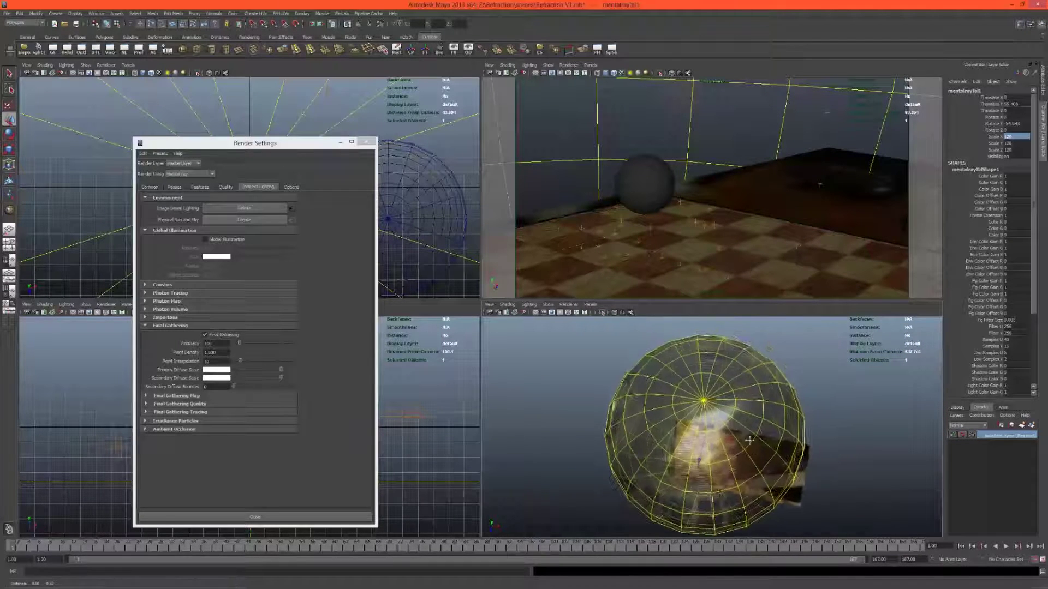
pyautogui.keyDown('alt'); pyautogui.moveTo(750, 440); pyautogui.dragTo(724, 393); pyautogui.keyUp('alt')
pyautogui.keyDown('alt'); pyautogui.moveTo(724, 393); pyautogui.dragTo(728, 386, button='right'); pyautogui.keyUp('alt')
pyautogui.keyDown('alt'); pyautogui.moveTo(729, 387); pyautogui.dragTo(671, 407); pyautogui.keyUp('alt')
pyautogui.keyDown('alt'); pyautogui.moveTo(671, 407); pyautogui.dragTo(720, 459, button='middle'); pyautogui.keyUp('alt')
pyautogui.scroll(3, 655, 382)
pyautogui.keyDown('alt'); pyautogui.moveTo(638, 358); pyautogui.dragTo(675, 419, button='middle'); pyautogui.keyUp('alt')
pyautogui.scroll(3, 667, 389)
pyautogui.scroll(-3, 667, 387)
pyautogui.keyDown('alt'); pyautogui.moveTo(611, 375); pyautogui.dragTo(615, 466); pyautogui.keyUp('alt')
pyautogui.keyDown('alt'); pyautogui.moveTo(622, 385); pyautogui.dragTo(773, 406); pyautogui.keyUp('alt')
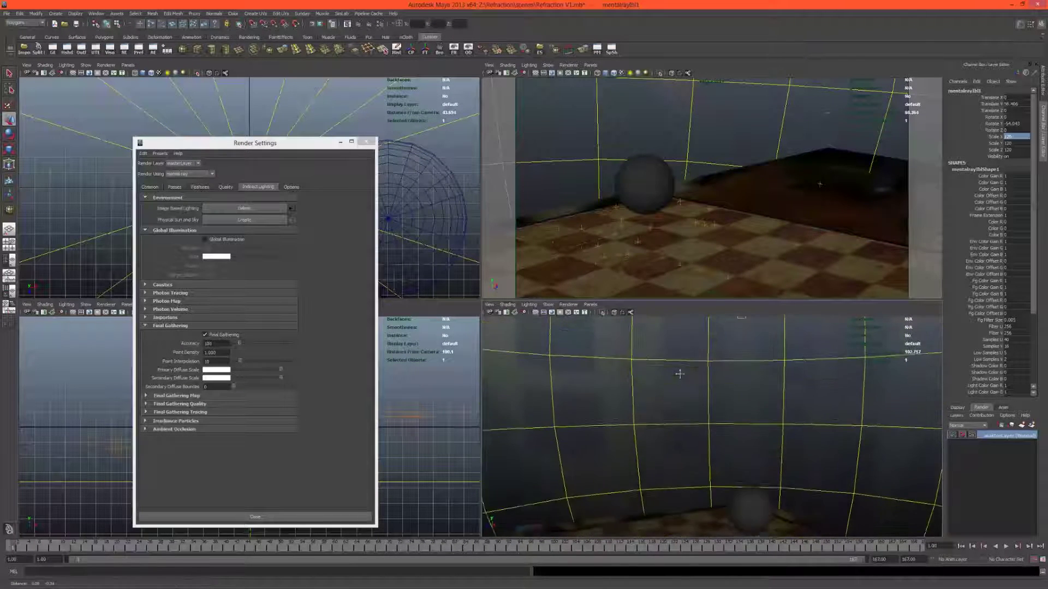
pyautogui.keyDown('alt'); pyautogui.moveTo(660, 437); pyautogui.dragTo(668, 380); pyautogui.keyUp('alt')
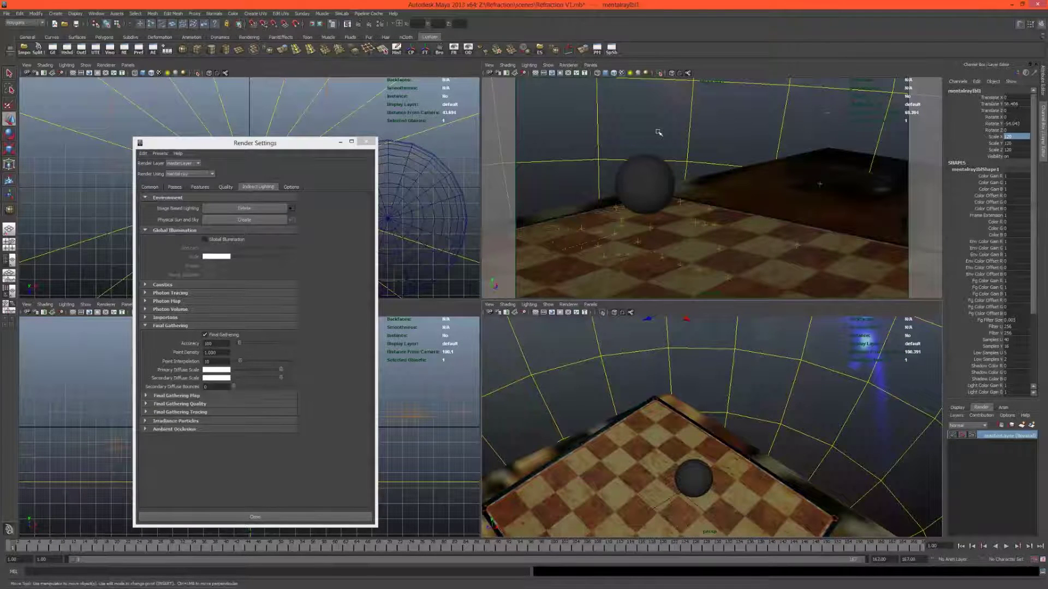
# Create a directional light, enlarge its icon for easier handling and tilt it to a Rotate X of about -63
pyautogui.click(597, 161)
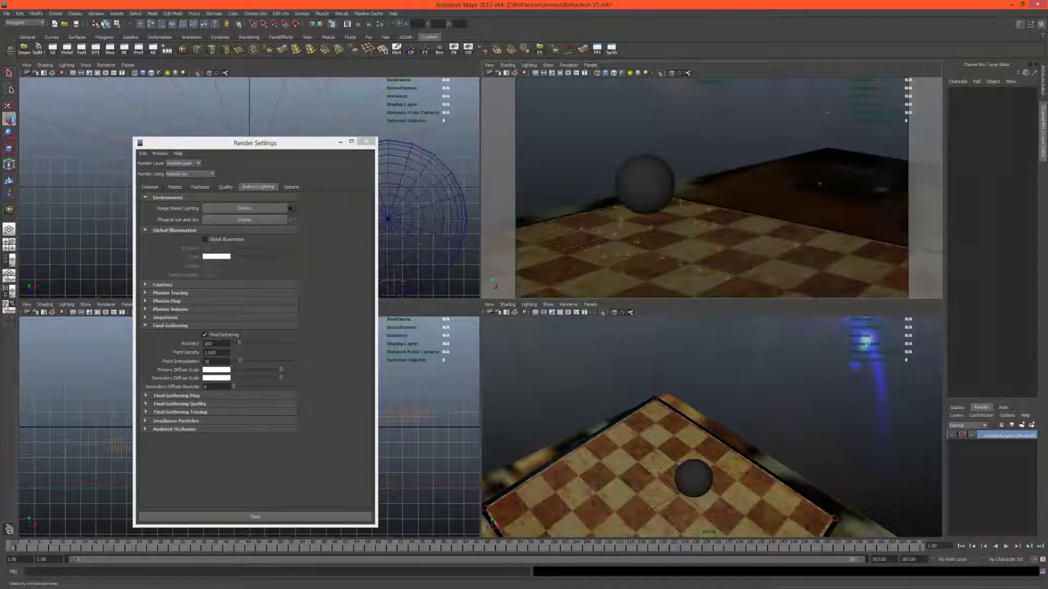
pyautogui.click(56, 13)
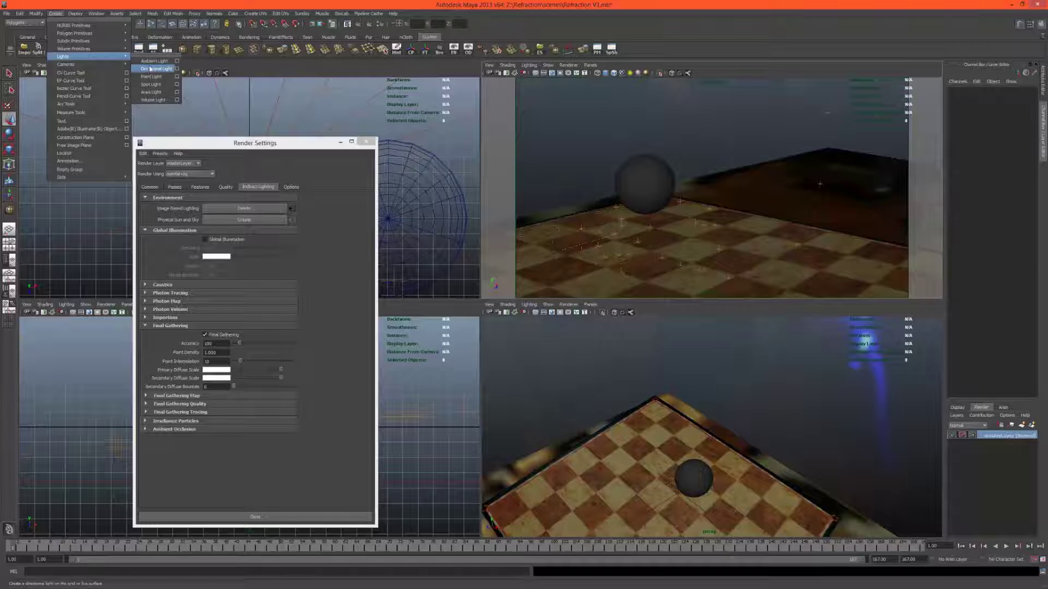
pyautogui.click(156, 69)
pyautogui.keyDown('alt'); pyautogui.moveTo(663, 459); pyautogui.dragTo(703, 430); pyautogui.keyUp('alt')
pyautogui.scroll(-6, 640, 470)
pyautogui.press('r')
pyautogui.press('e')
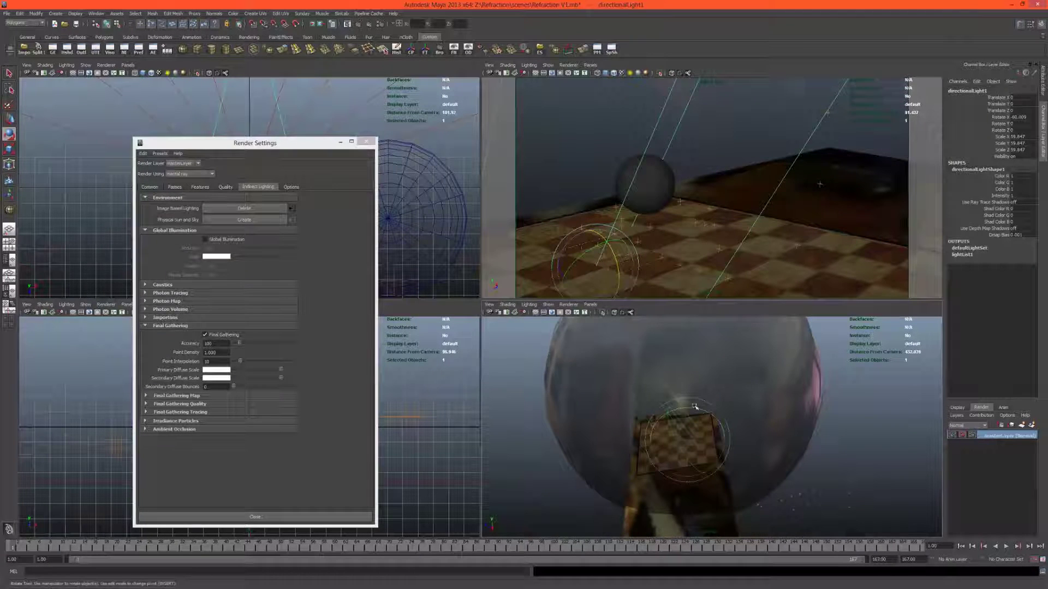
pyautogui.moveTo(696, 407); pyautogui.dragTo(624, 447)
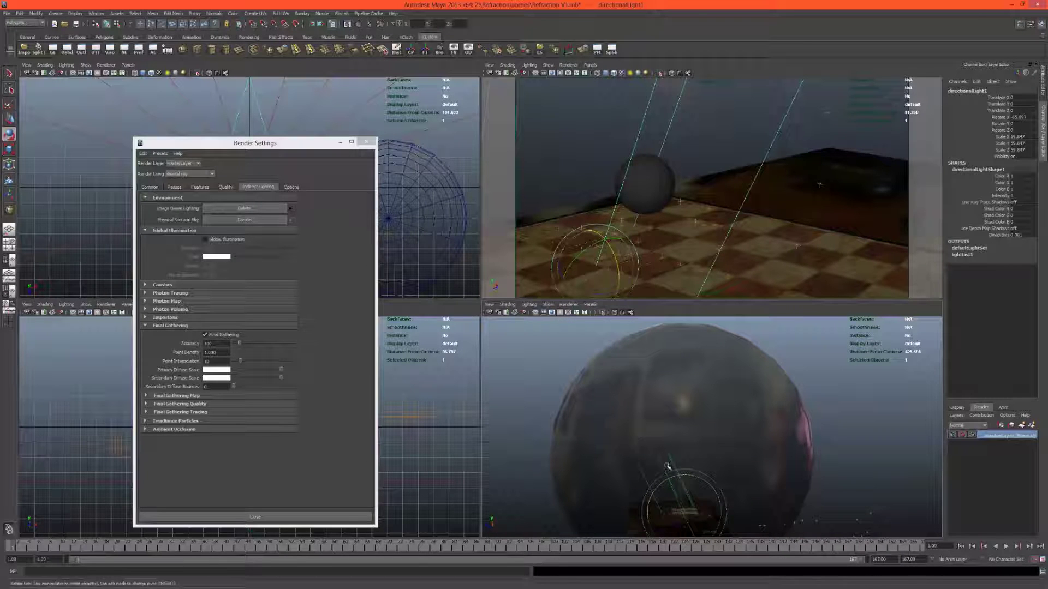
# Scale the image-based lighting sphere uniformly up to about 203 on all axes
pyautogui.moveTo(678, 475); pyautogui.dragTo(708, 425)
pyautogui.click(707, 425)
pyautogui.scroll(-4, 699, 403)
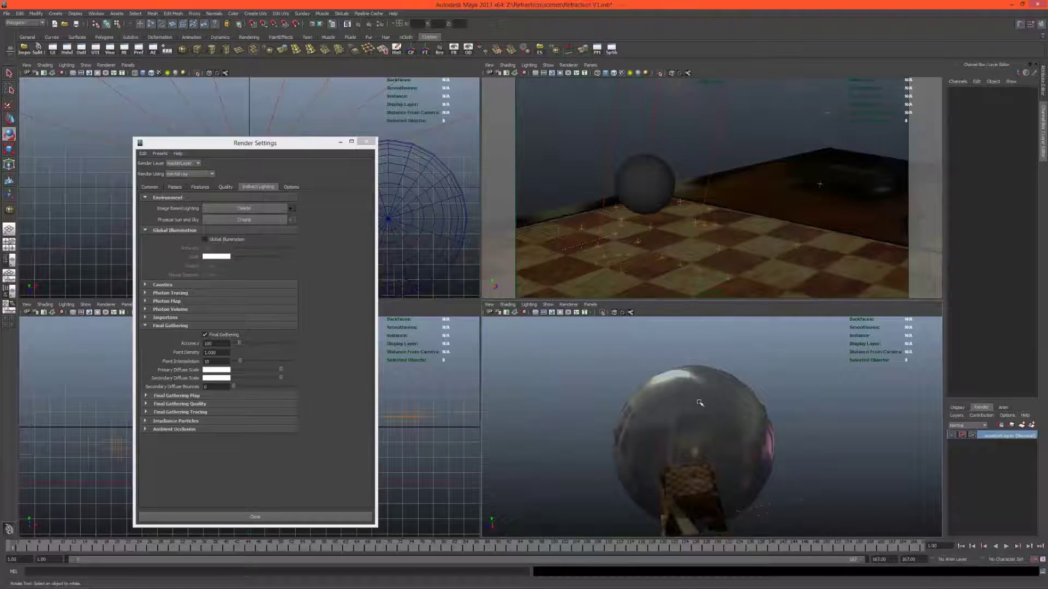
pyautogui.click(696, 406)
pyautogui.press('r')
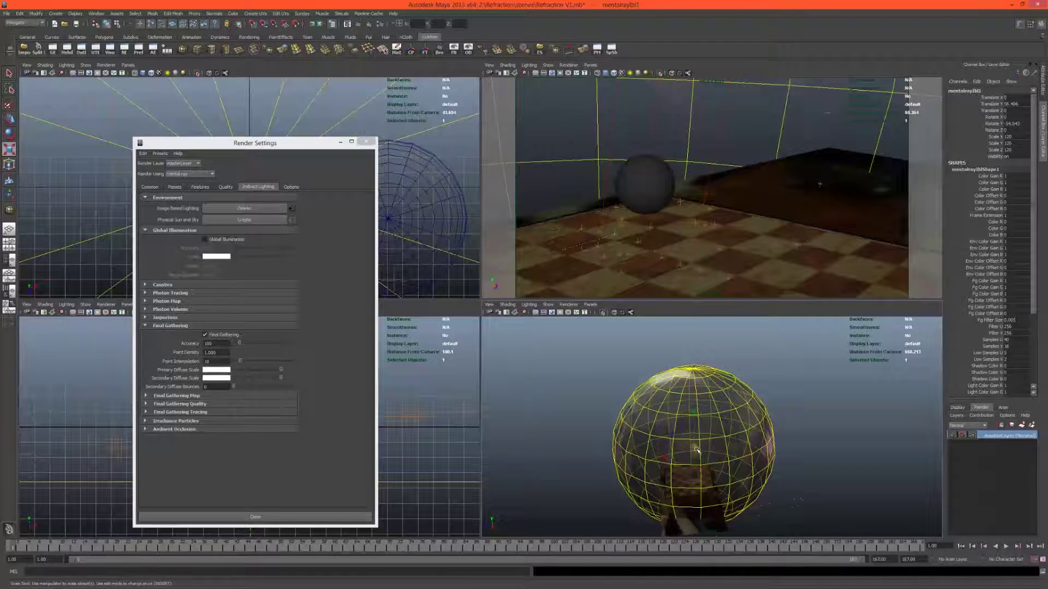
pyautogui.moveTo(710, 450); pyautogui.dragTo(818, 441)
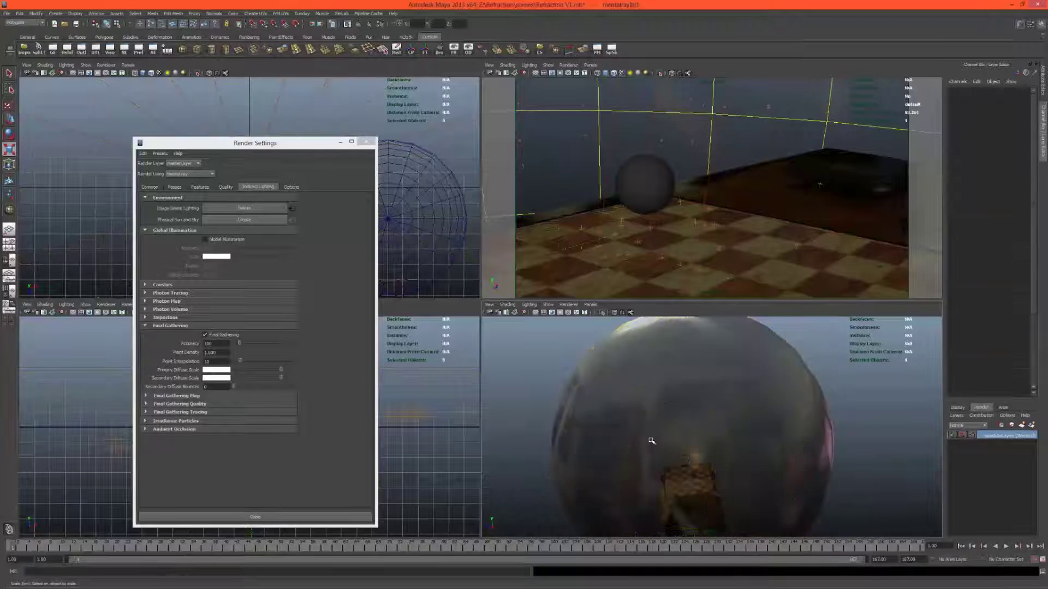
# Rotate the image-based lighting sphere around its Y axis to about -138 degrees
pyautogui.keyDown('alt'); pyautogui.moveTo(653, 441); pyautogui.dragTo(685, 461); pyautogui.keyUp('alt')
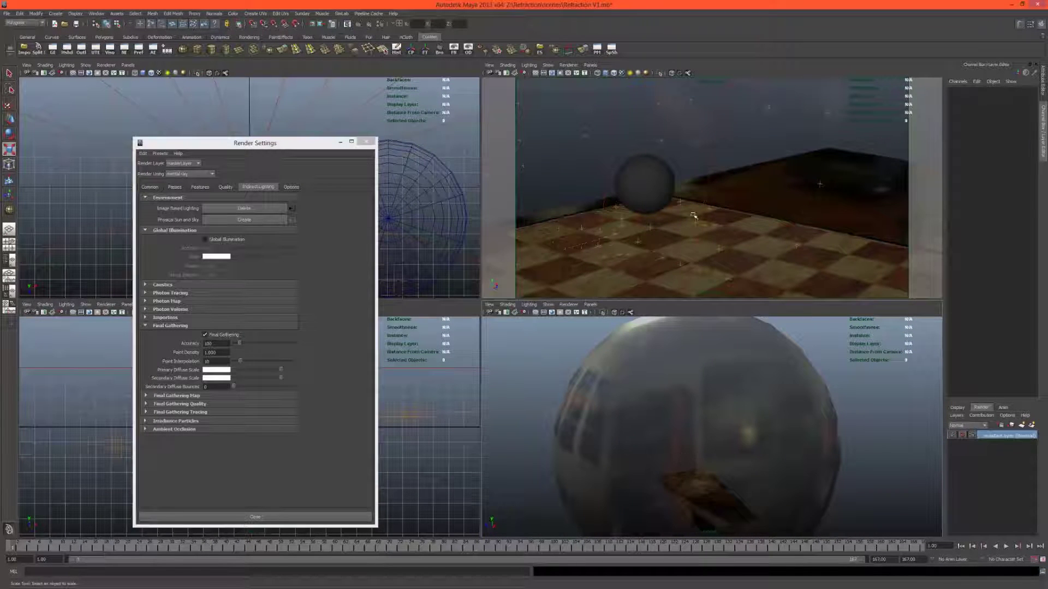
pyautogui.keyDown('alt'); pyautogui.moveTo(700, 422); pyautogui.dragTo(631, 420); pyautogui.keyUp('alt')
pyautogui.click(630, 421)
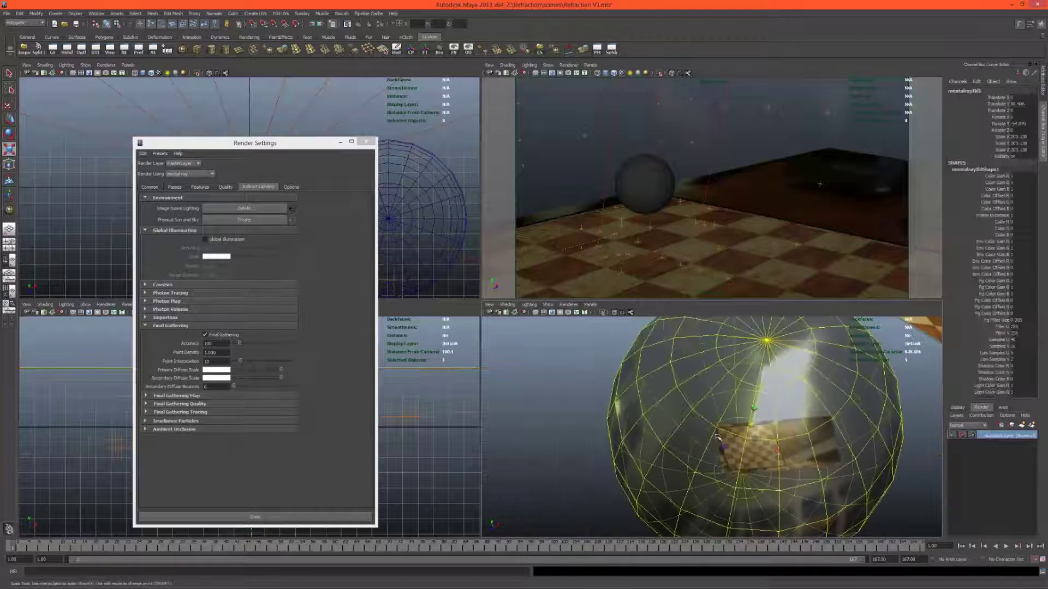
pyautogui.press('e')
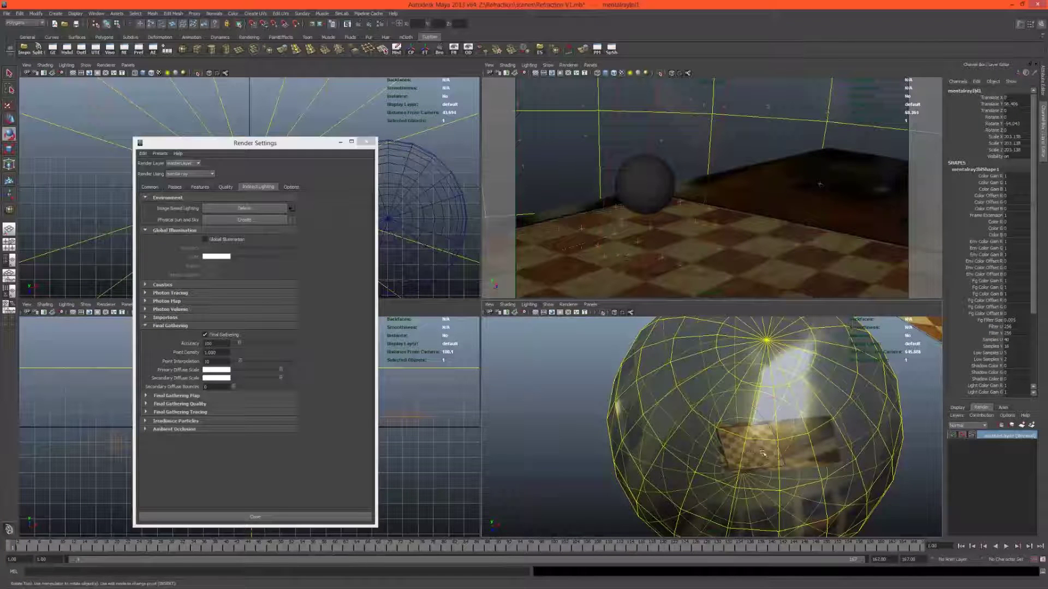
pyautogui.moveTo(764, 456); pyautogui.dragTo(641, 449)
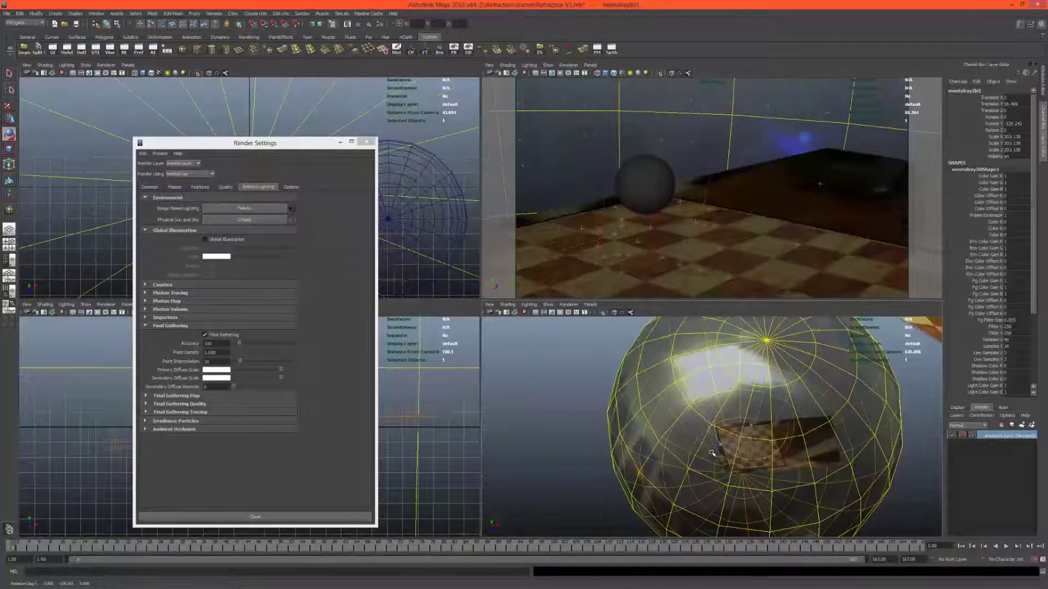
pyautogui.moveTo(766, 428); pyautogui.dragTo(722, 399)
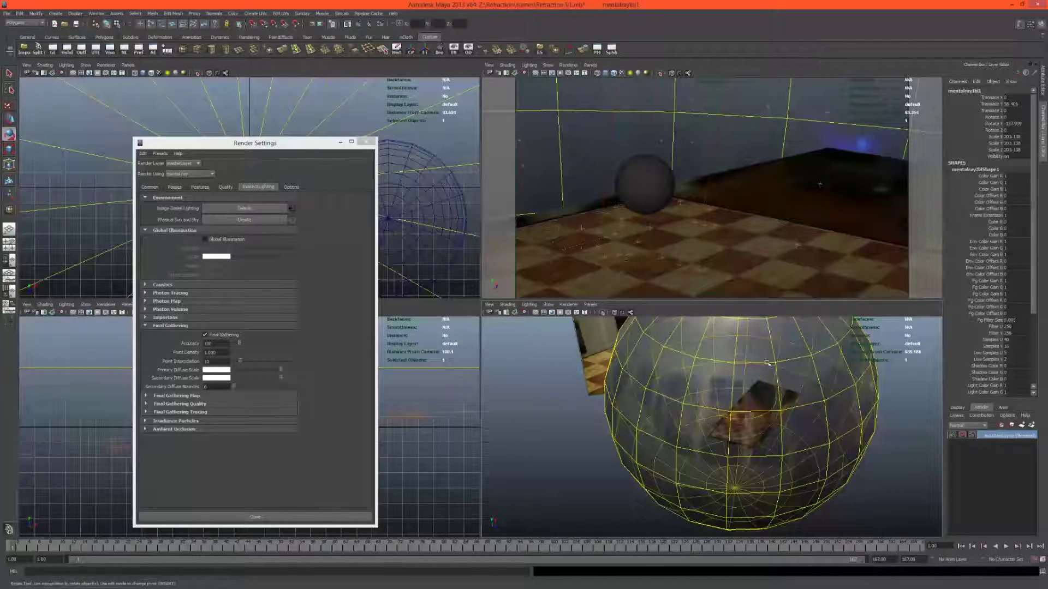
# Open ChessBoard000.tiff from the Refraction project's footage Undistorted folder in Windows Photo Viewer for reference, then return to Maya
pyautogui.hotkey('alt', 'Tab')
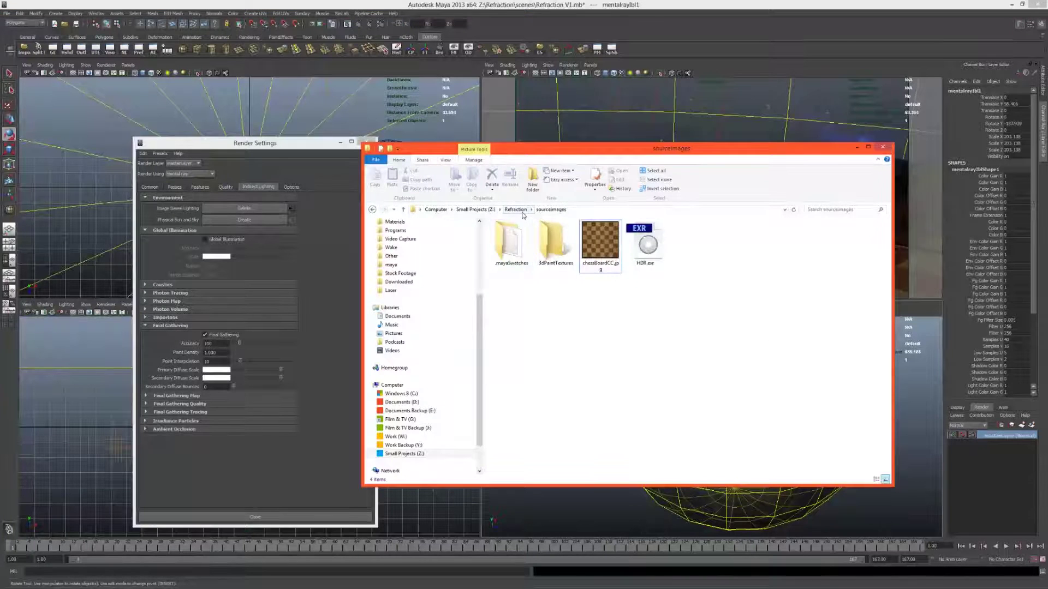
pyautogui.click(516, 210)
pyautogui.doubleClick(522, 285)
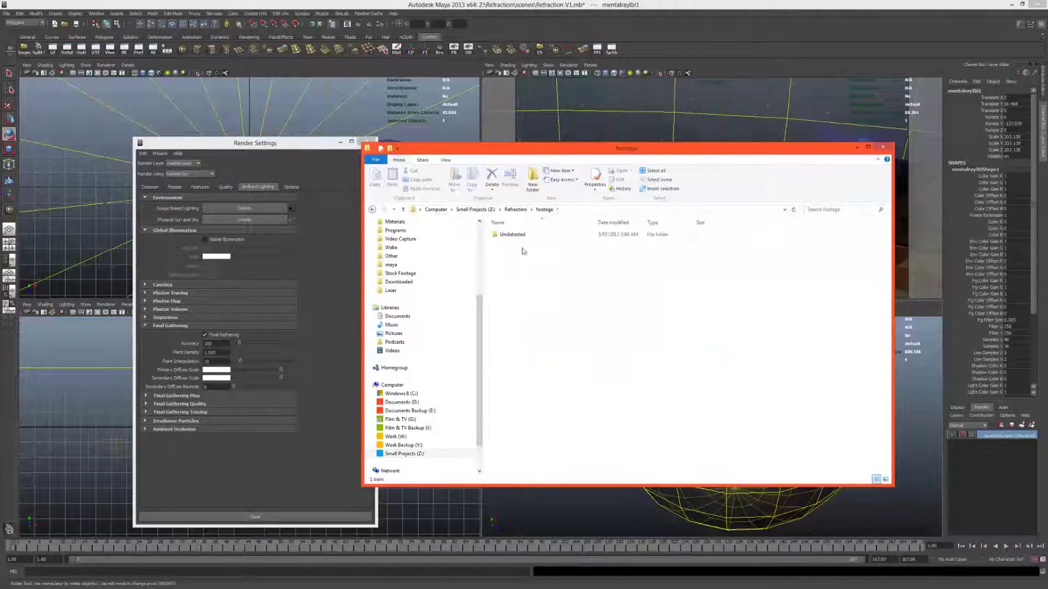
pyautogui.doubleClick(524, 239)
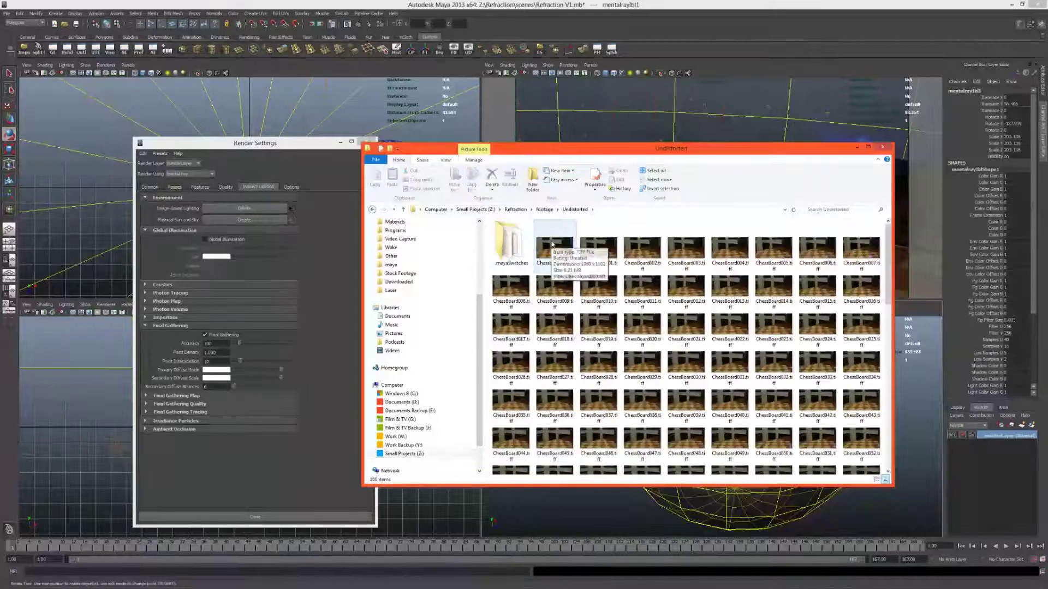
pyautogui.click(554, 245)
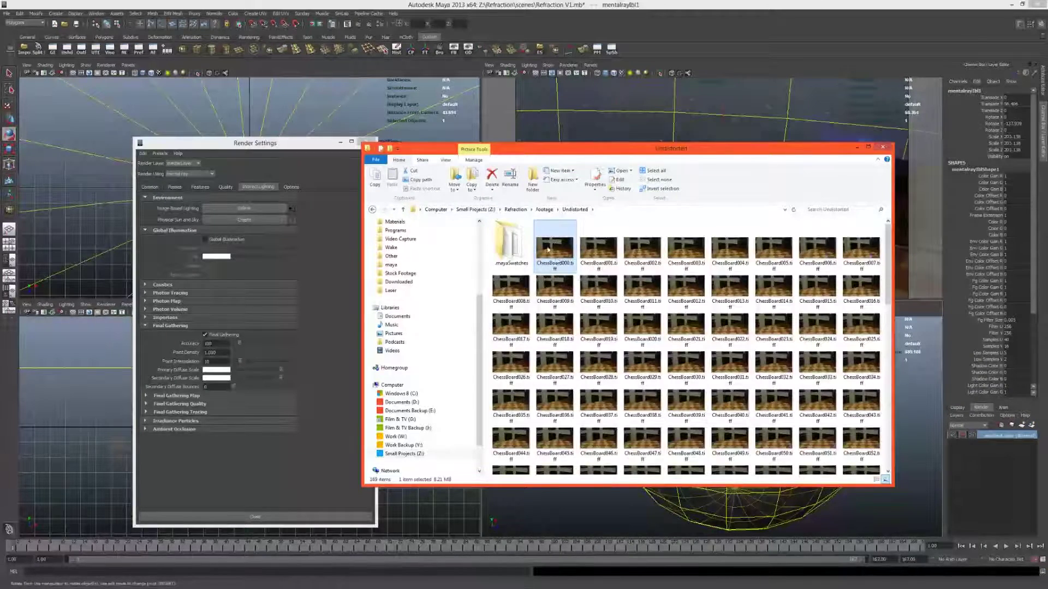
pyautogui.doubleClick(554, 245)
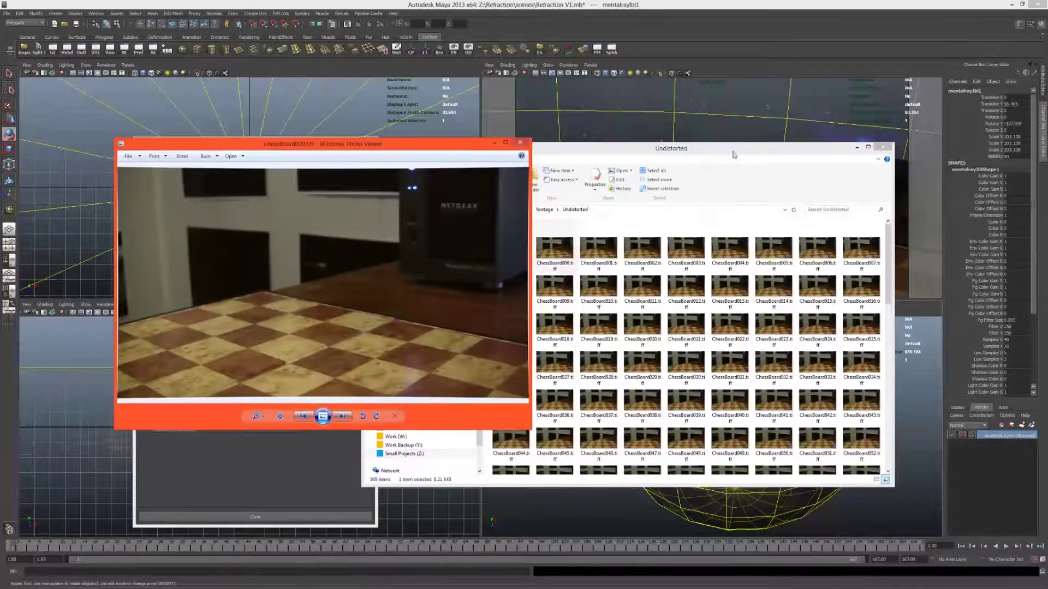
pyautogui.moveTo(733, 154); pyautogui.dragTo(1047, 234)
pyautogui.click(770, 363)
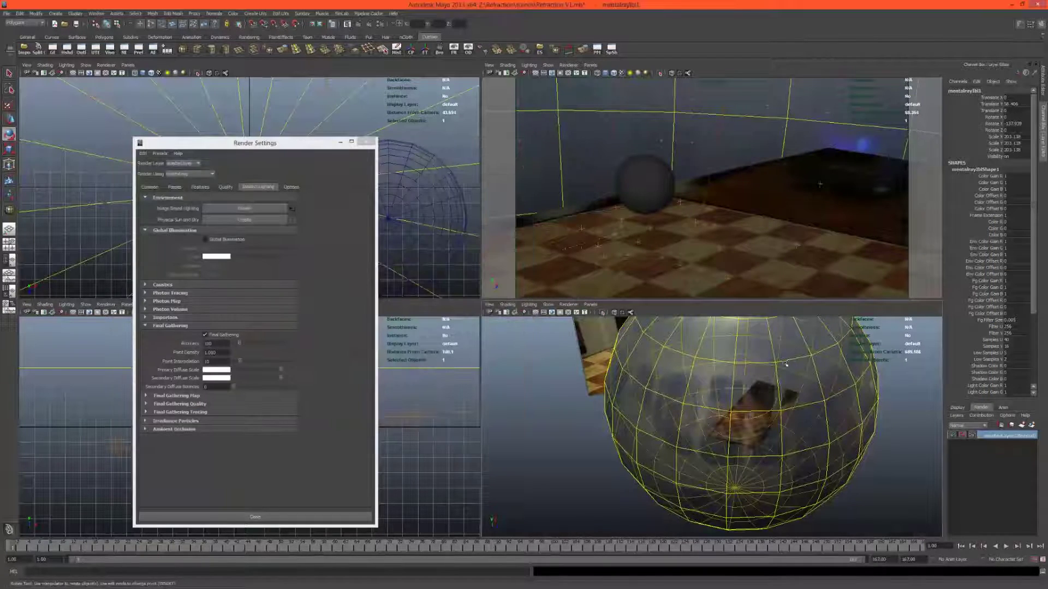
# Raise the image-based lighting sphere to a Translate Y of about 69, checking it against the reference frame
pyautogui.press('w')
pyautogui.moveTo(739, 375); pyautogui.dragTo(739, 355)
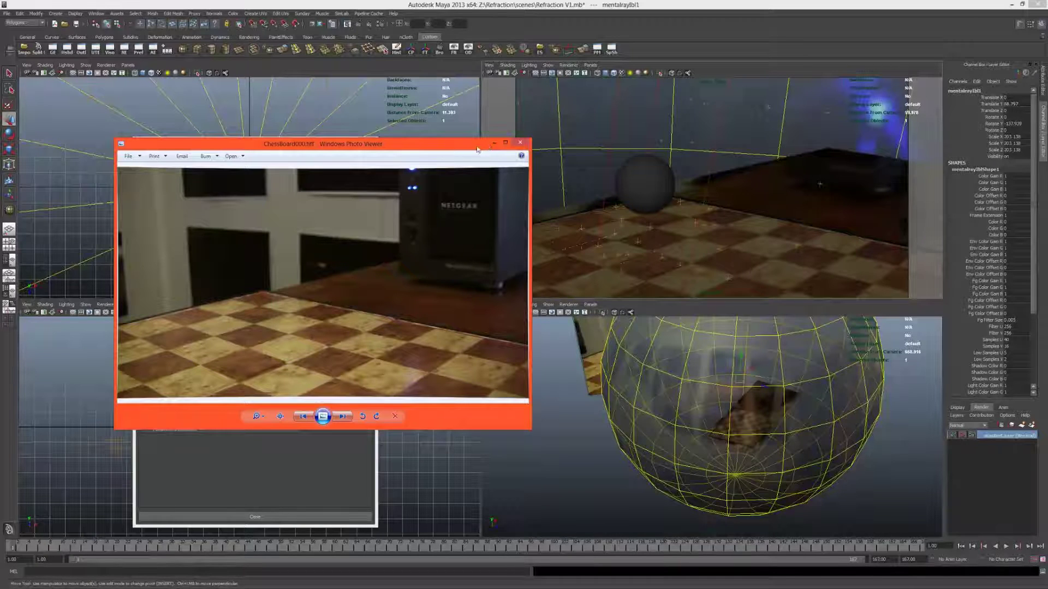
pyautogui.click(494, 143)
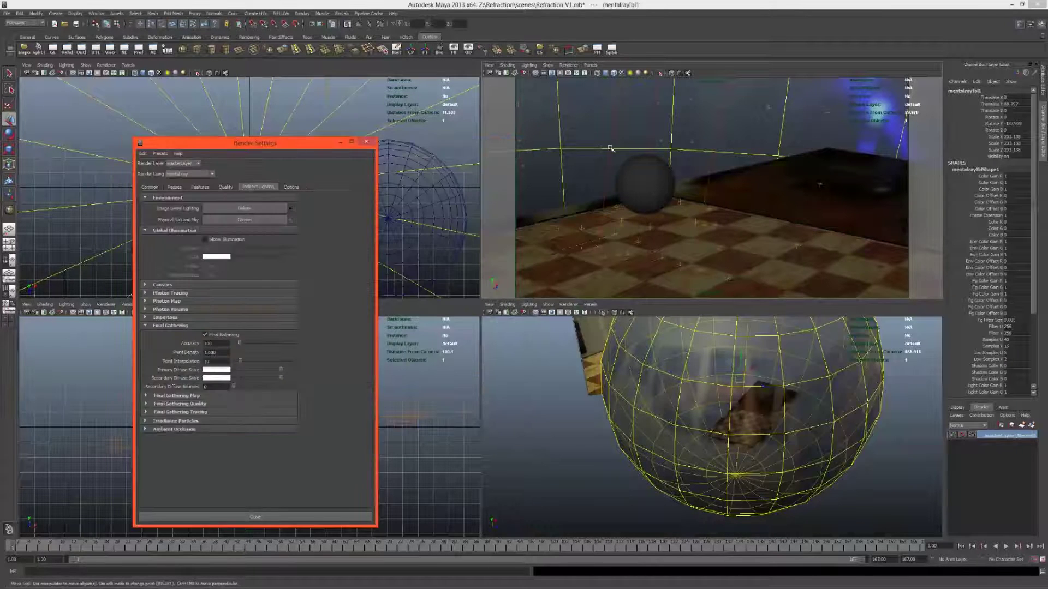
# Select the directional light and set its Rotate X to -90 so it points straight down
pyautogui.click(610, 148)
pyautogui.keyDown('alt'); pyautogui.moveTo(718, 458); pyautogui.dragTo(704, 494); pyautogui.keyUp('alt')
pyautogui.click(1021, 117)
pyautogui.write('0')
pyautogui.press('Return')
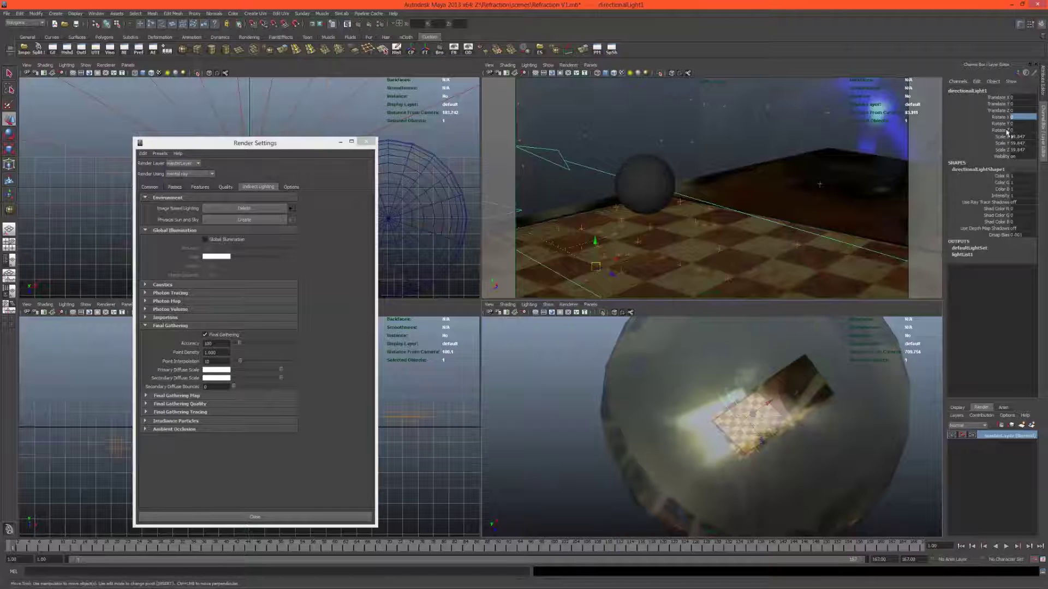
pyautogui.click(1020, 118)
pyautogui.write('90')
pyautogui.press('Return')
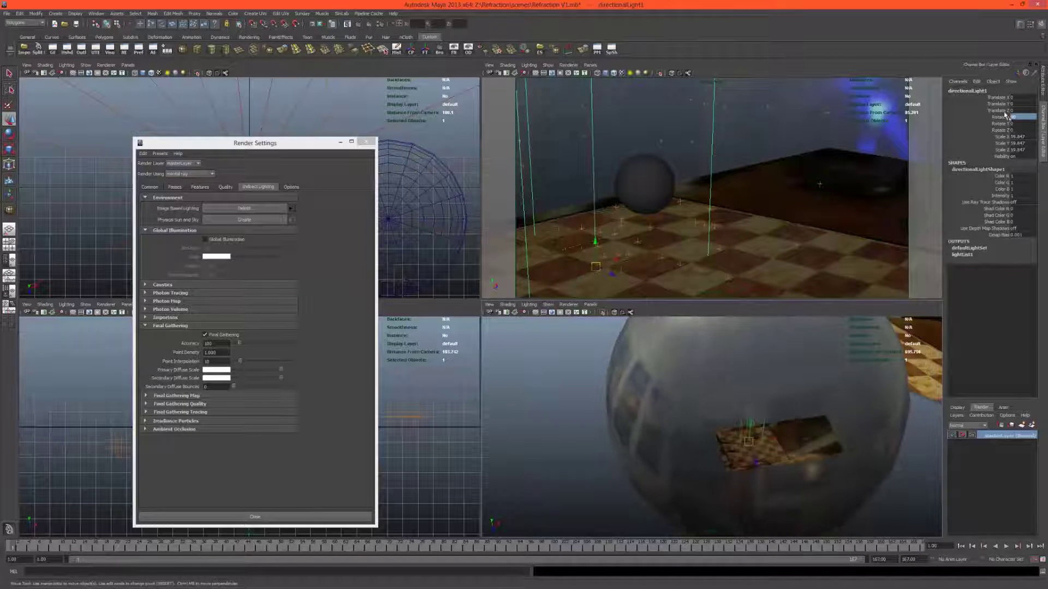
pyautogui.click(1015, 117)
pyautogui.press('Return')
# Tilt the directional light around its Z axis to about 22 degrees
pyautogui.press('e')
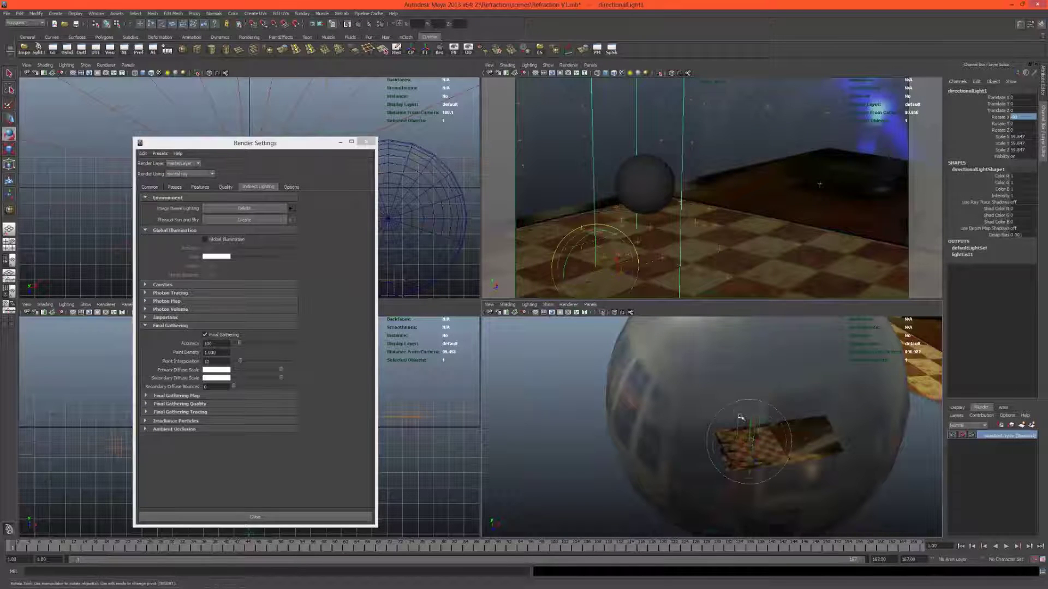
pyautogui.moveTo(739, 420); pyautogui.dragTo(760, 455)
pyautogui.keyDown('alt'); pyautogui.moveTo(691, 436); pyautogui.dragTo(665, 404, button='middle'); pyautogui.keyUp('alt')
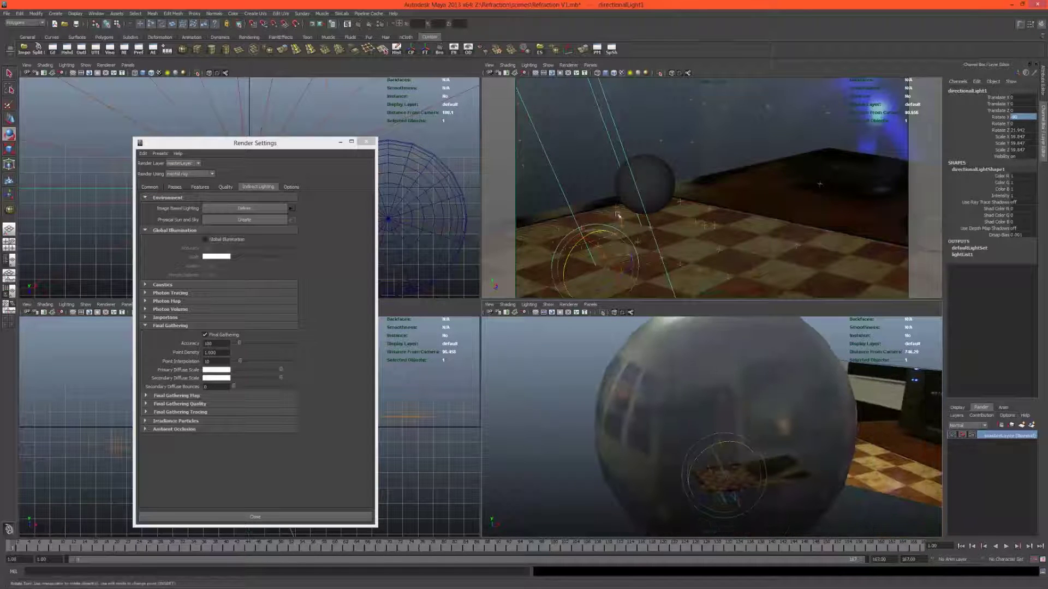
# Enable ray trace shadows in the directional light's shadow attributes
pyautogui.click(1042, 83)
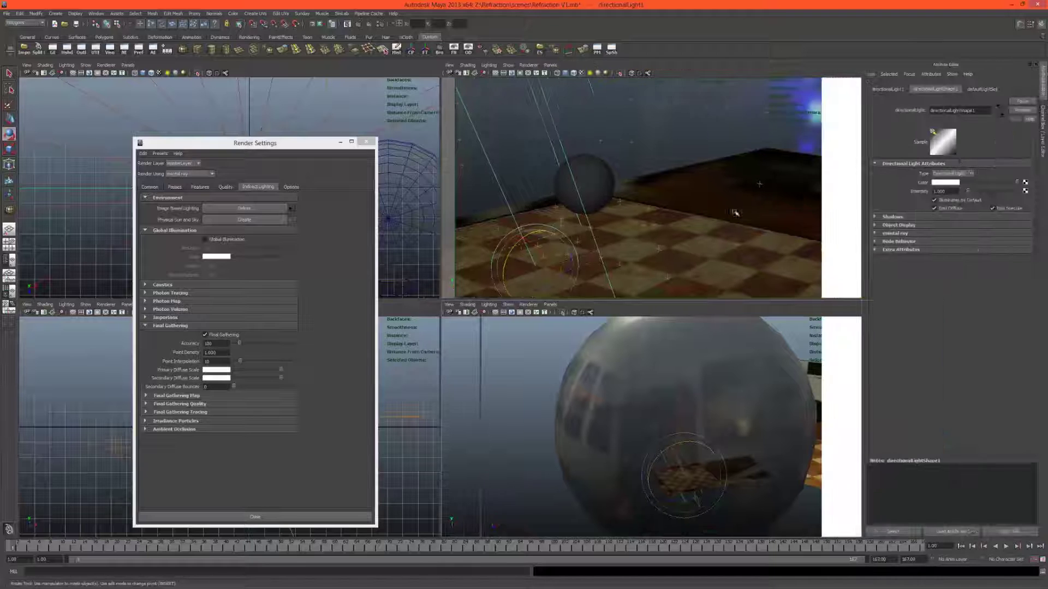
pyautogui.click(893, 217)
pyautogui.scroll(-1, 919, 347)
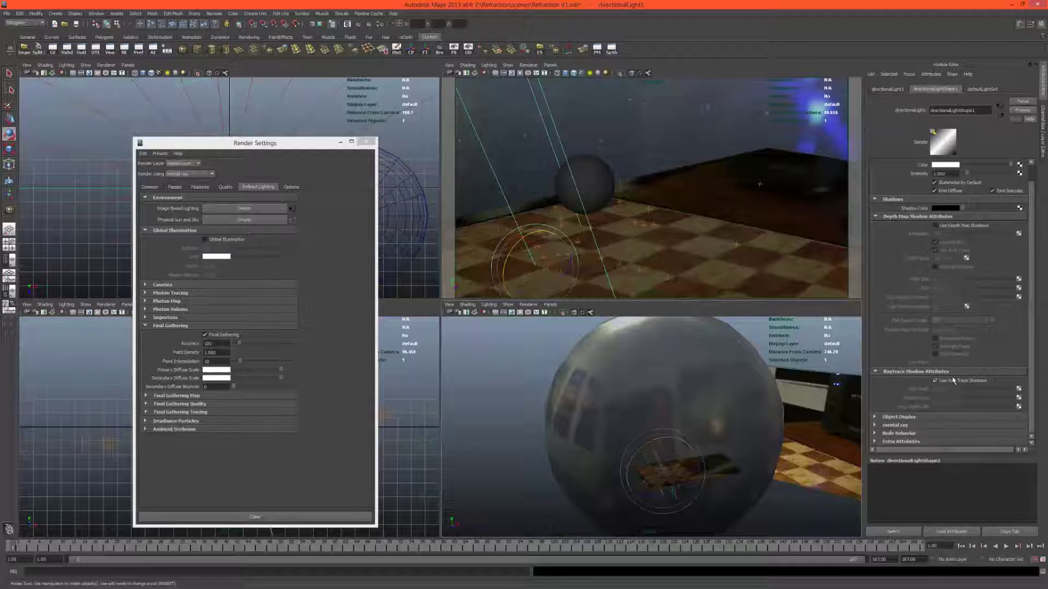
pyautogui.click(952, 380)
pyautogui.scroll(1, 907, 317)
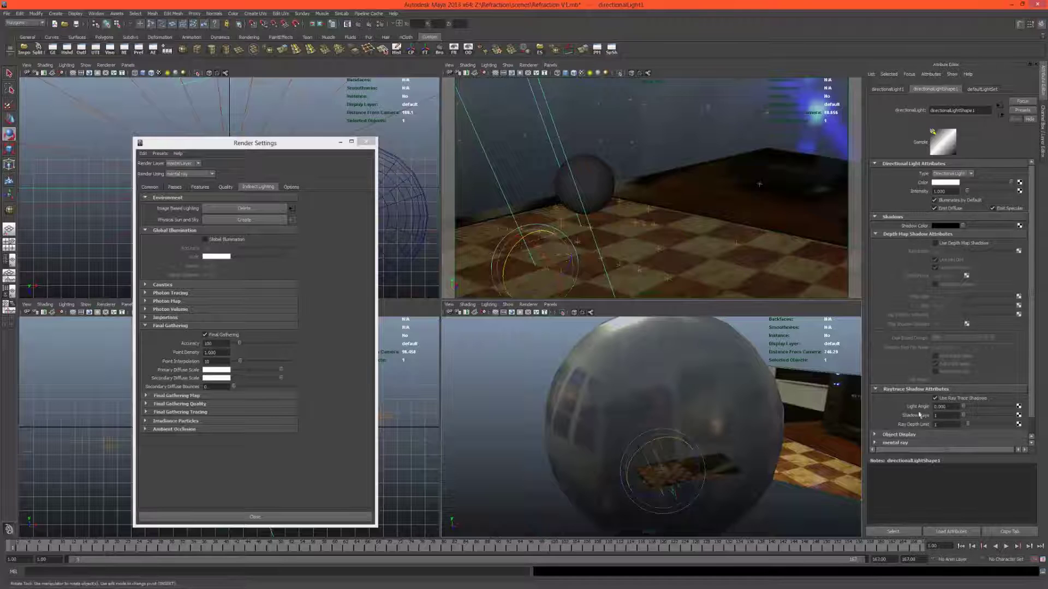
# Set the directional light's raytrace Light Angle to 4 and Shadow Rays to 16
pyautogui.moveTo(948, 406); pyautogui.dragTo(907, 414)
pyautogui.write('4')
pyautogui.press('Tab')
pyautogui.write('16')
pyautogui.press('Tab')
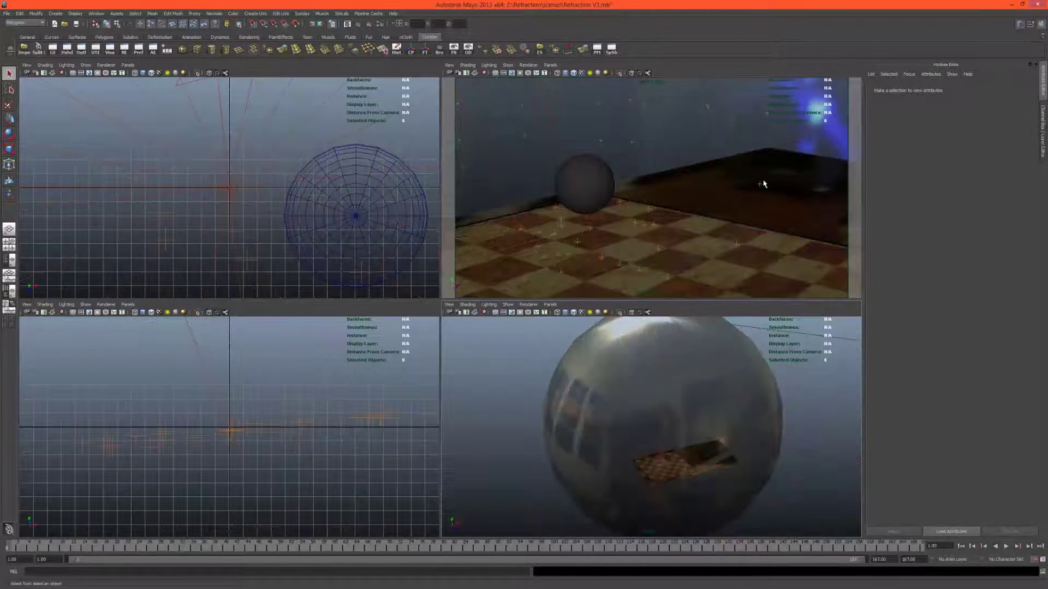
# Turn off Primary Visibility in the image-based lighting sphere's render stats and deselect the sphere
pyautogui.click(594, 397)
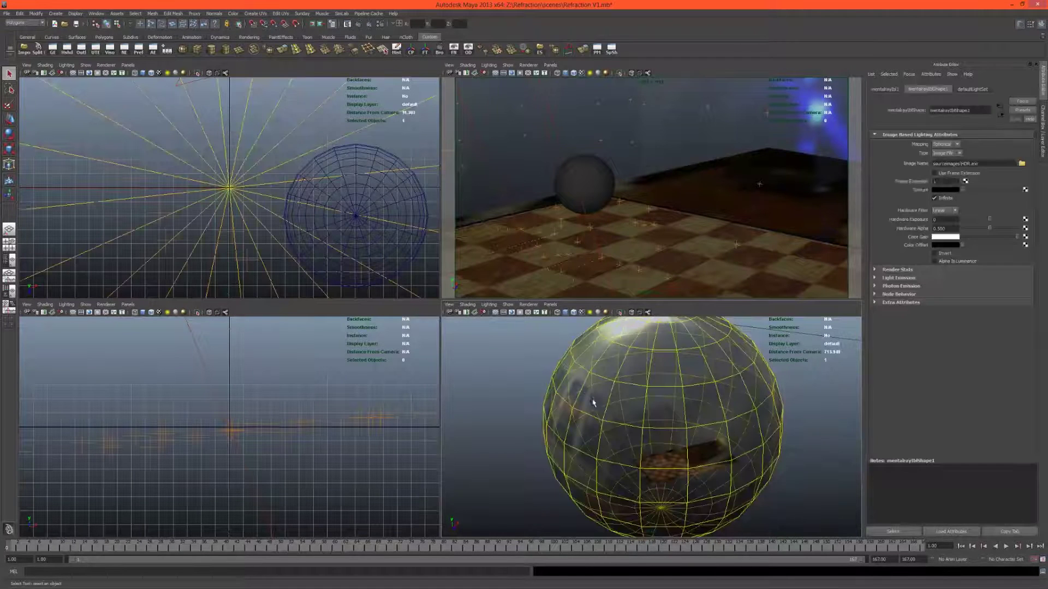
pyautogui.click(897, 270)
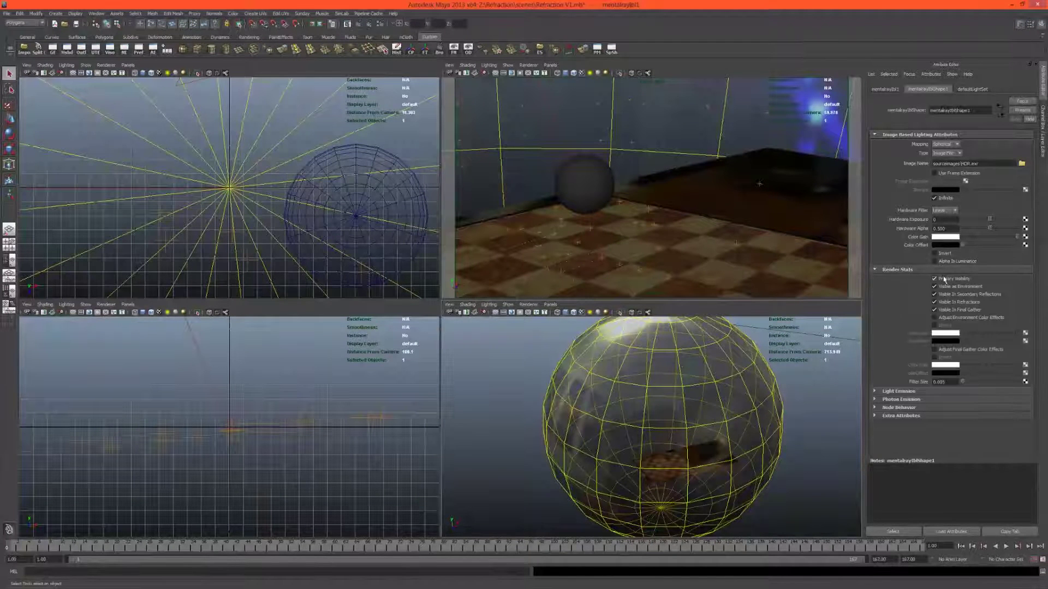
pyautogui.click(934, 279)
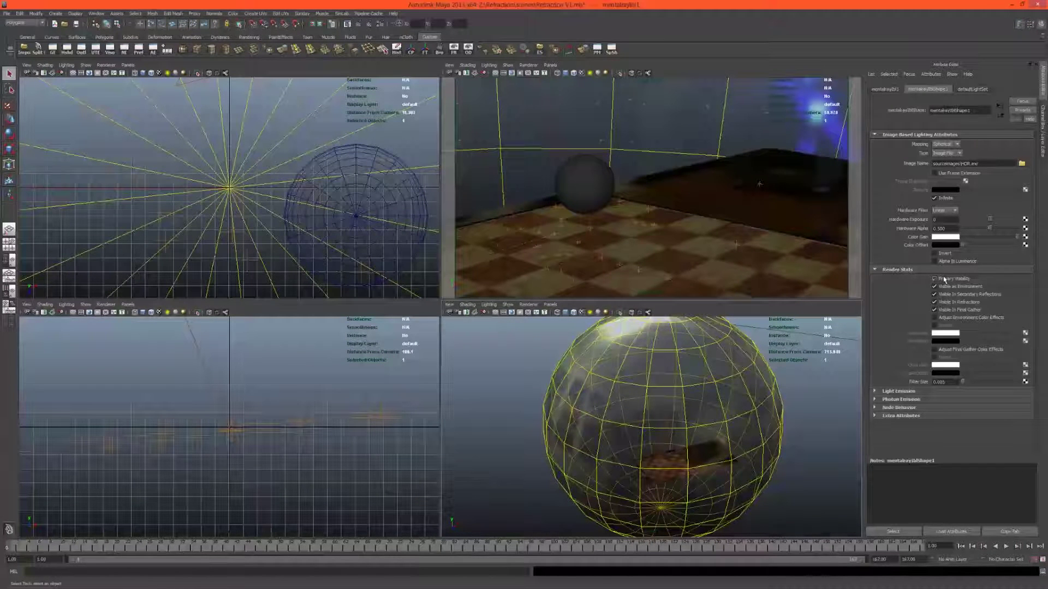
pyautogui.click(523, 367)
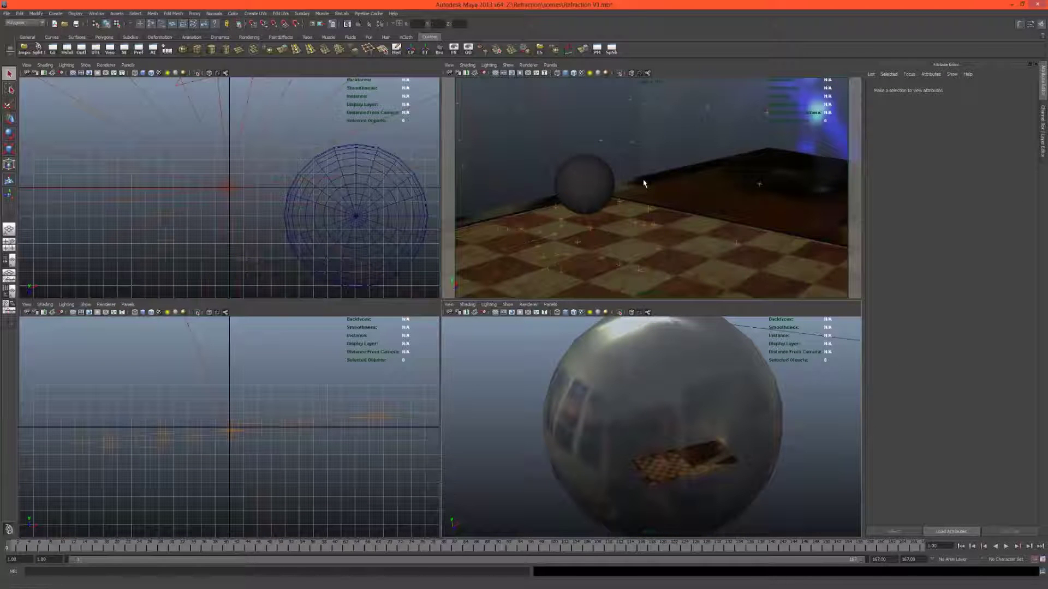
# Render a test frame from the render camera, move the render window clear of the camera view, and show the channel box
pyautogui.click(358, 24)
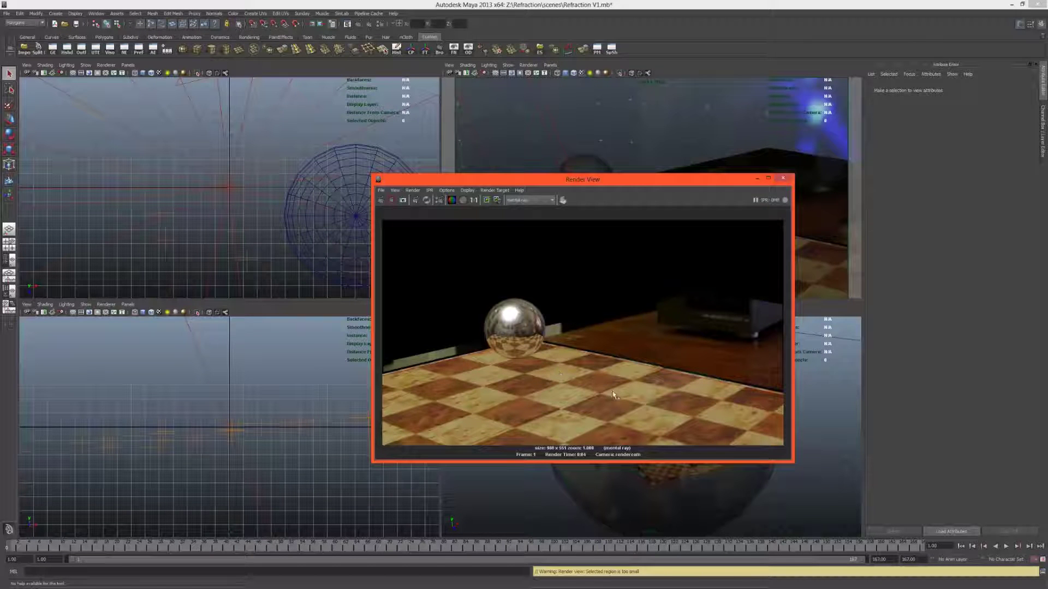
pyautogui.moveTo(660, 184); pyautogui.dragTo(339, 242)
pyautogui.hotkey('ctrl', 'a')
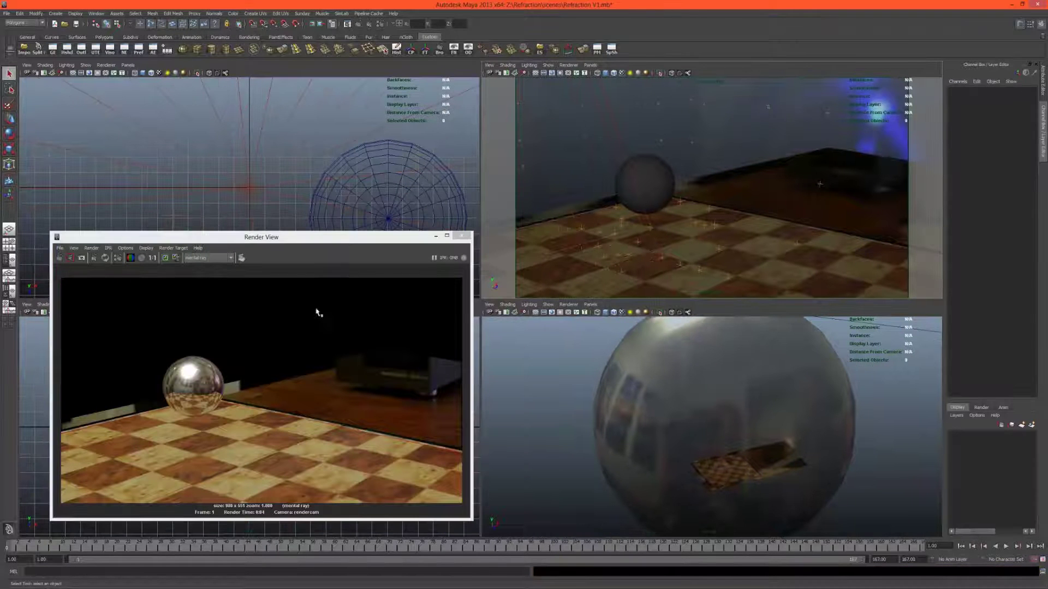
# Lower the chessboard plane slightly through its Translate Y value and render the frame again
pyautogui.click(756, 235)
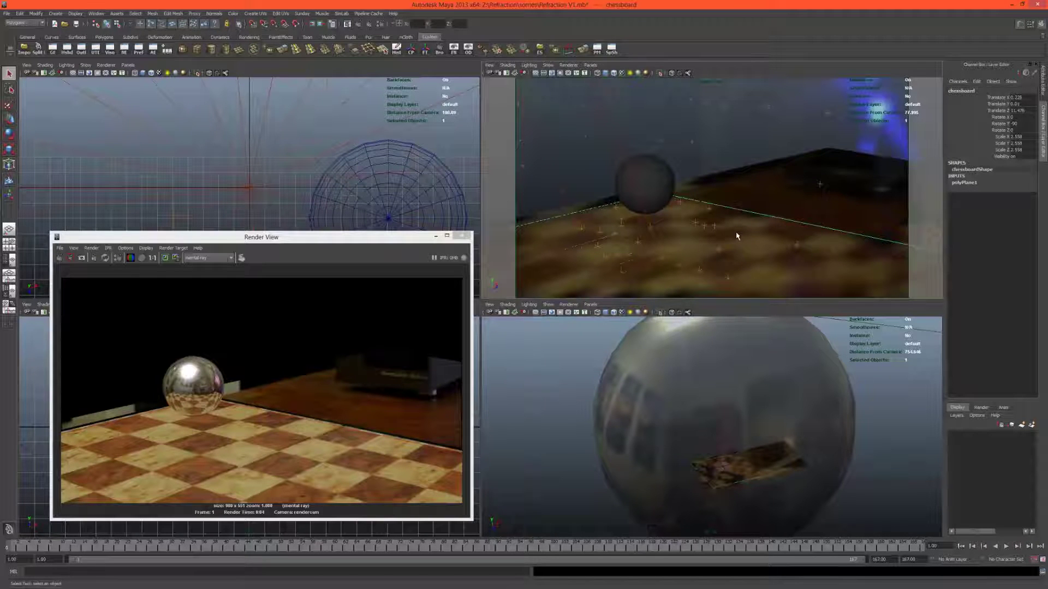
pyautogui.doubleClick(1015, 103)
pyautogui.press('Return')
pyautogui.click(61, 258)
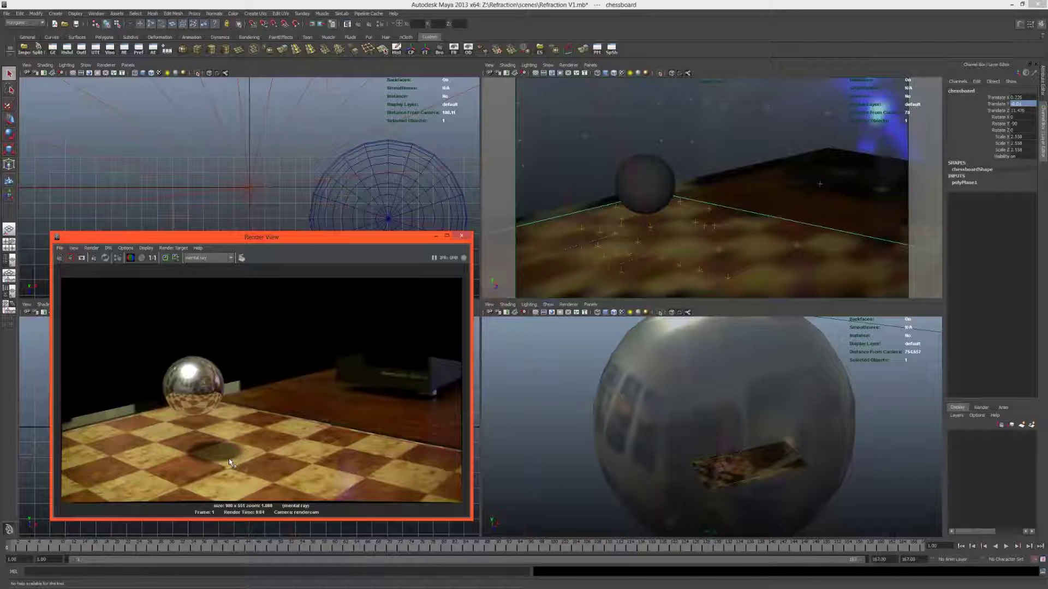
# Examine the directional light's mental ray and raytrace shadow attributes, leaving them as they are, and deselect the light
pyautogui.click(612, 145)
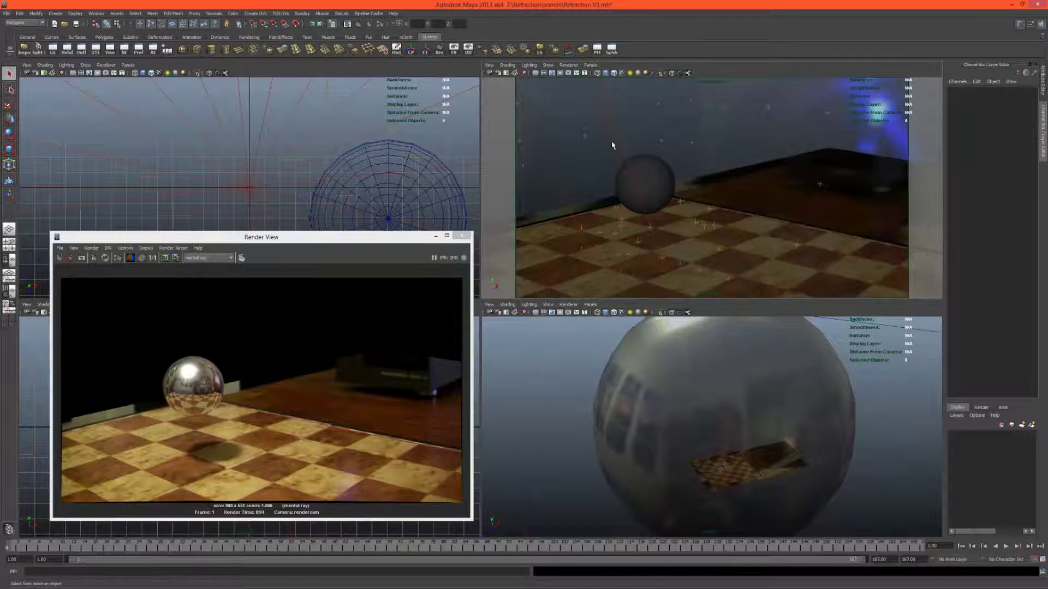
pyautogui.click(613, 144)
pyautogui.click(1042, 79)
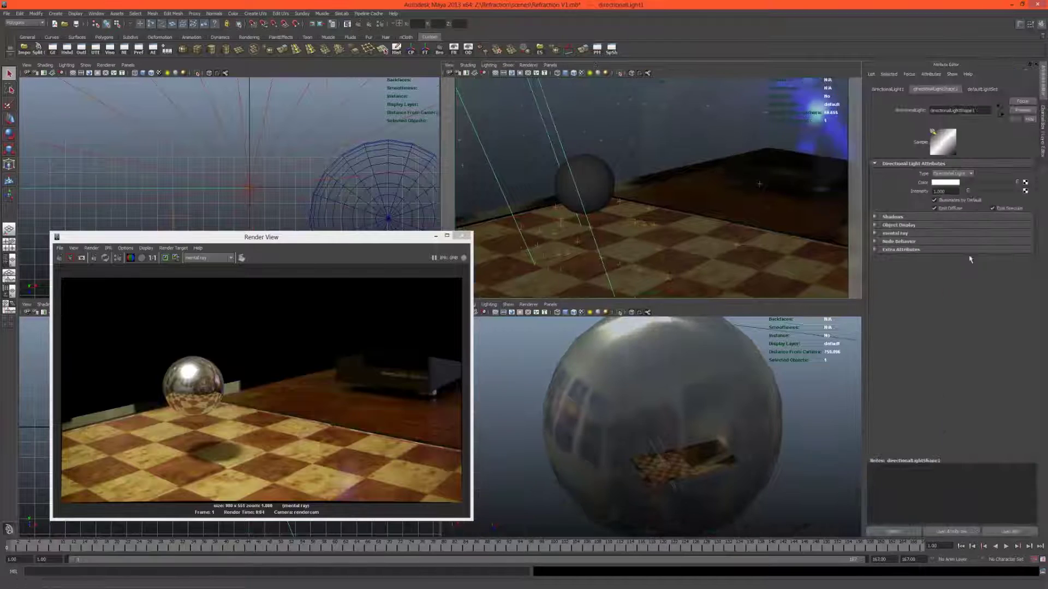
pyautogui.click(890, 233)
pyautogui.scroll(-3, 951, 404)
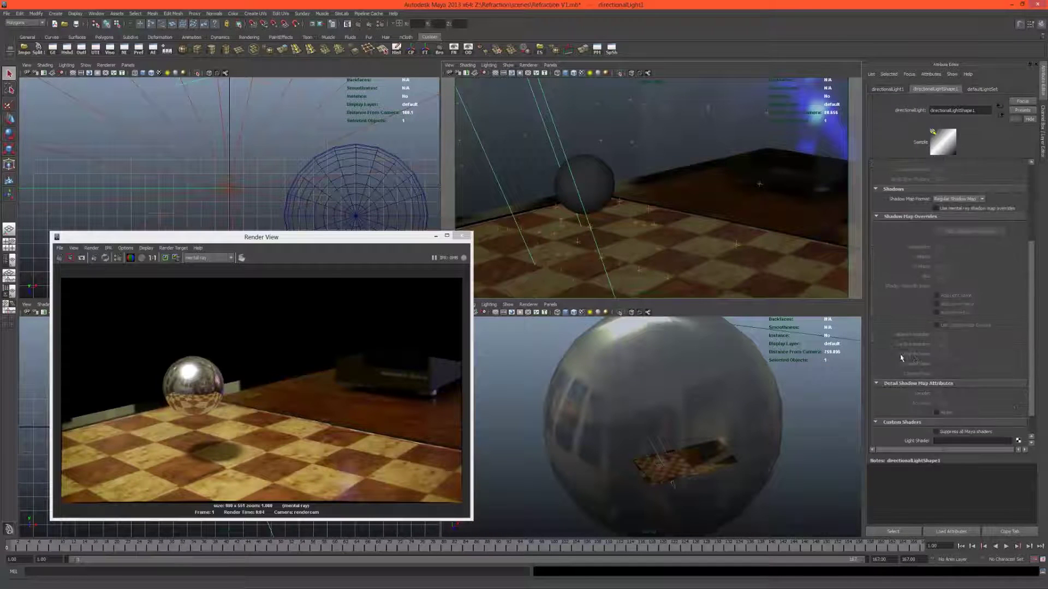
pyautogui.scroll(3, 909, 245)
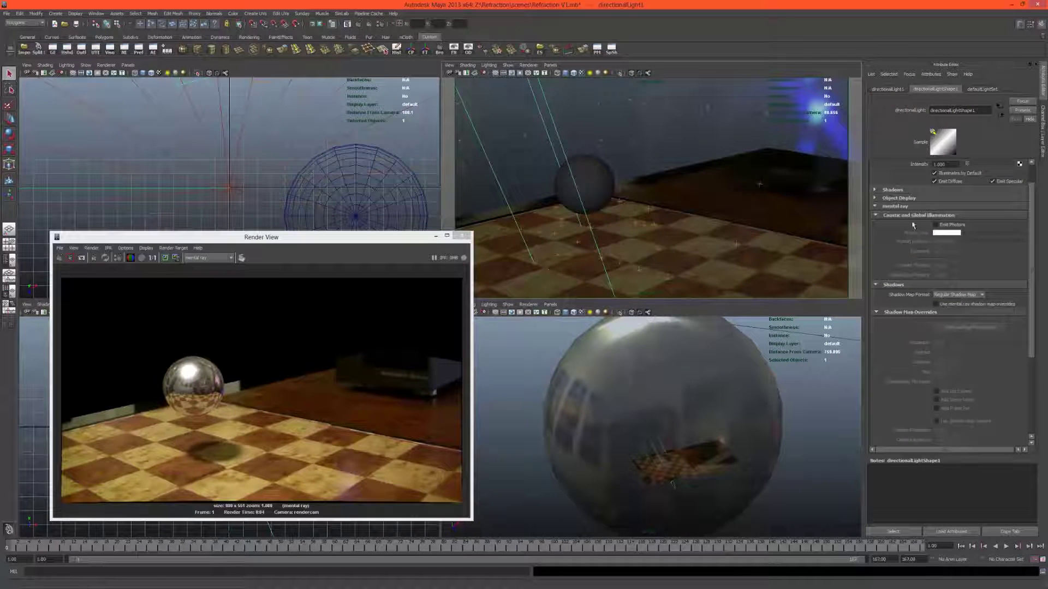
pyautogui.click(892, 190)
pyautogui.scroll(-2, 939, 338)
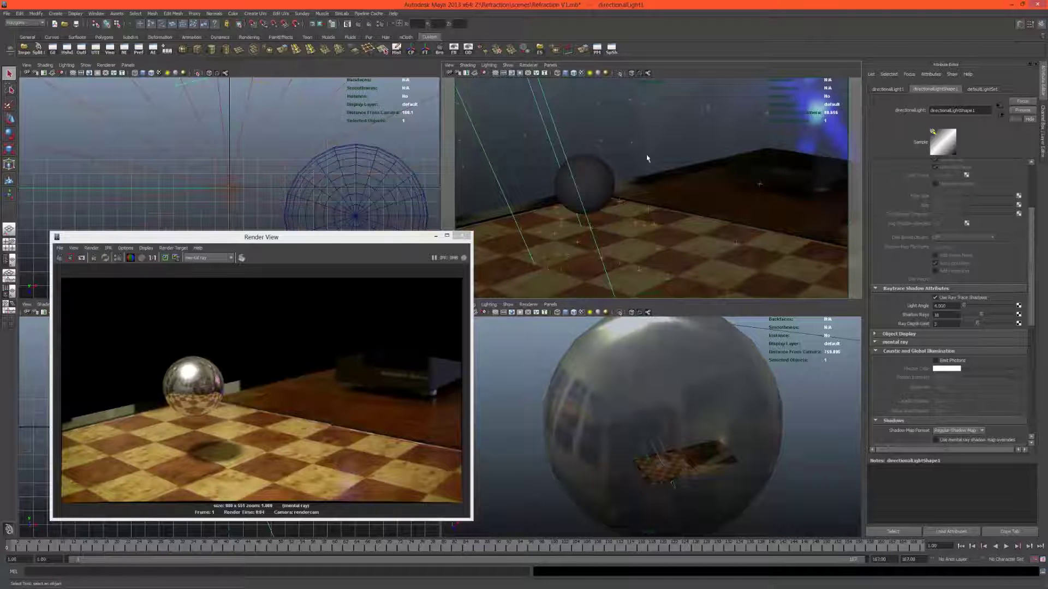
pyautogui.click(618, 177)
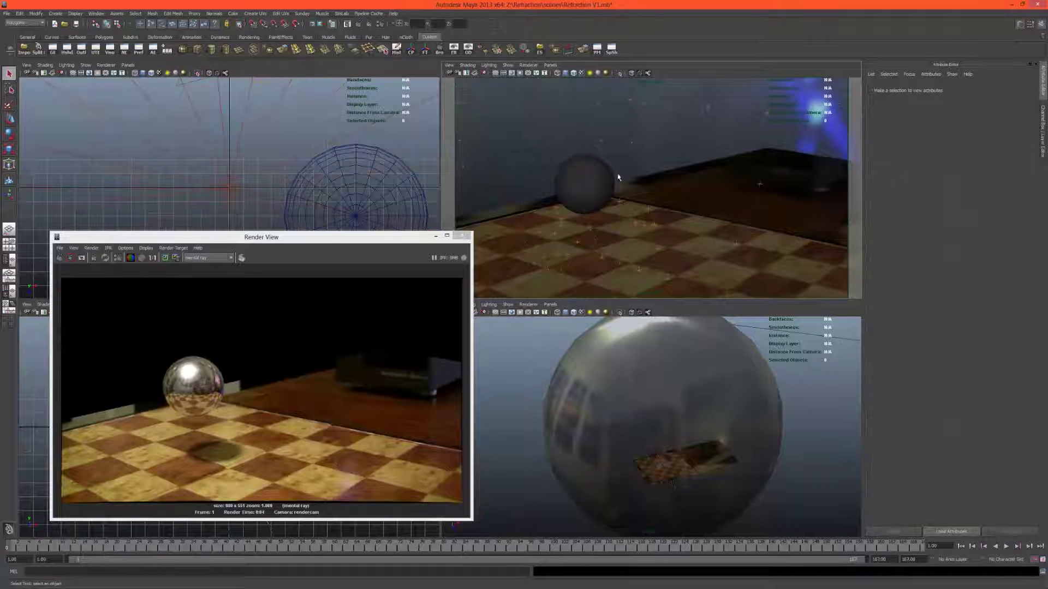
# Replace the chrome sphere with the human figure mesh and raise the figure above the chessboard
pyautogui.click(572, 190)
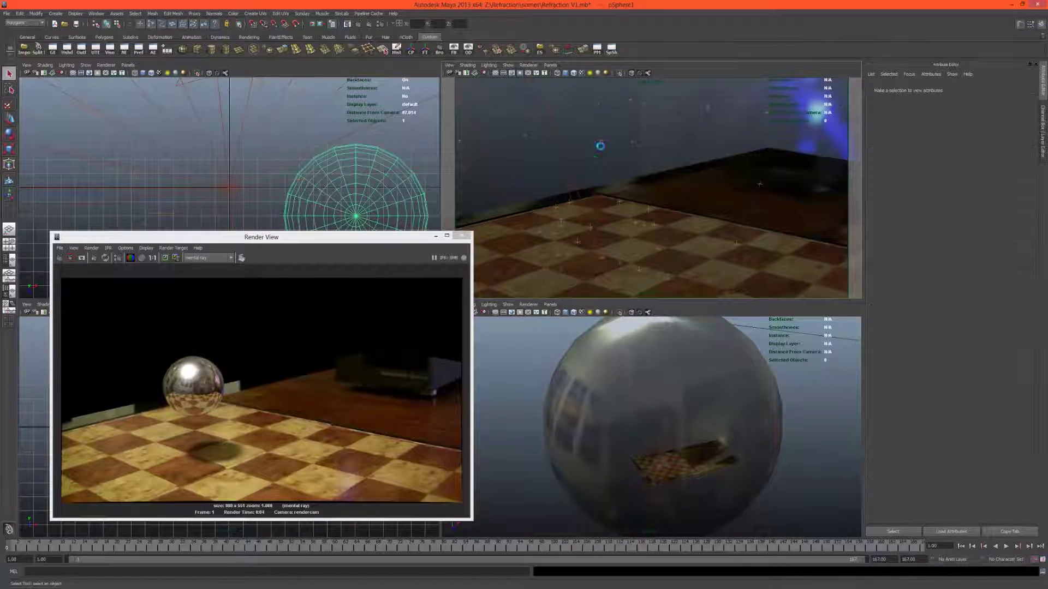
pyautogui.click(600, 148)
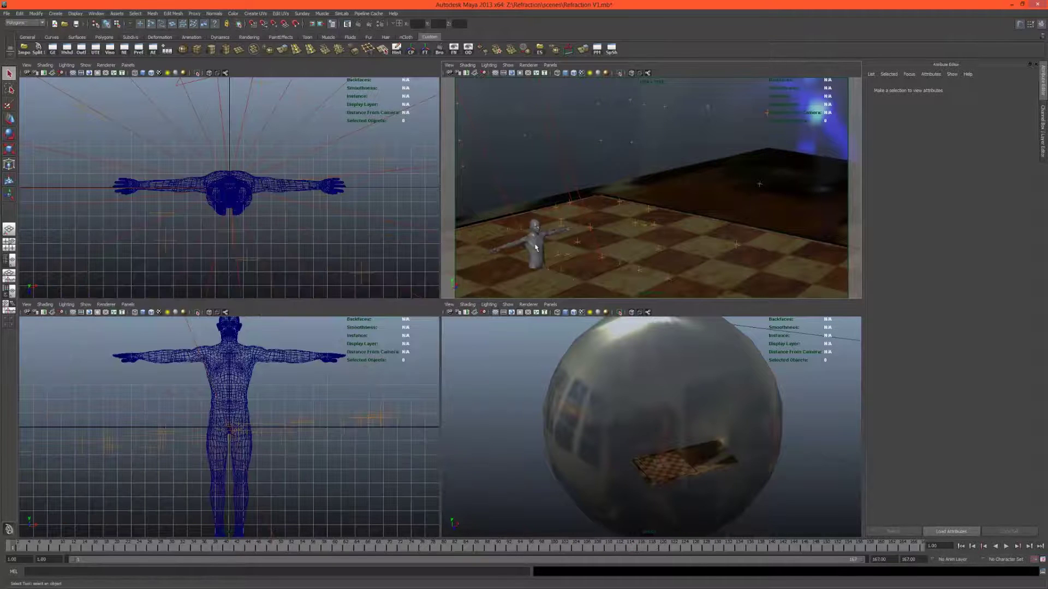
pyautogui.click(543, 232)
pyautogui.press('w')
pyautogui.moveTo(536, 244); pyautogui.dragTo(521, 154)
# Scale the human figure up uniformly so that it nearly fills the height of the camera view
pyautogui.press('e')
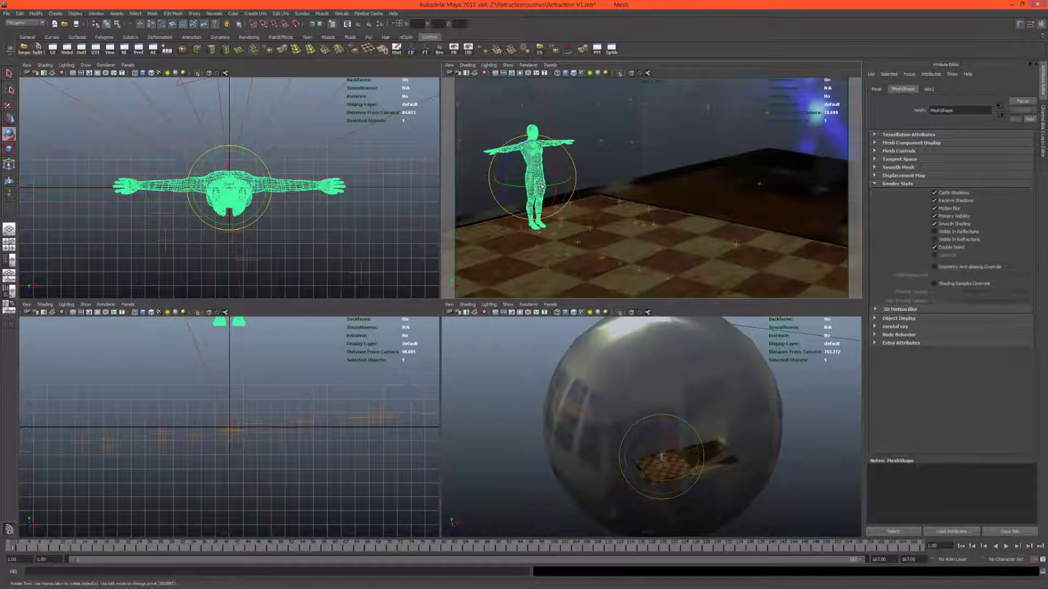
pyautogui.middleClick(662, 391)
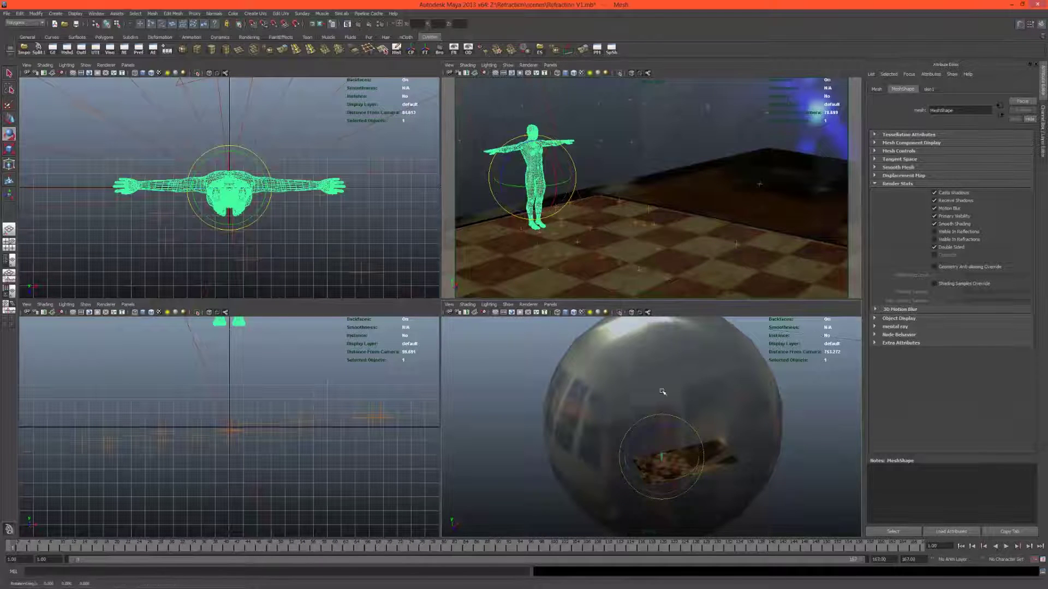
pyautogui.press('f')
pyautogui.keyDown('alt'); pyautogui.moveTo(652, 424); pyautogui.dragTo(660, 440); pyautogui.keyUp('alt')
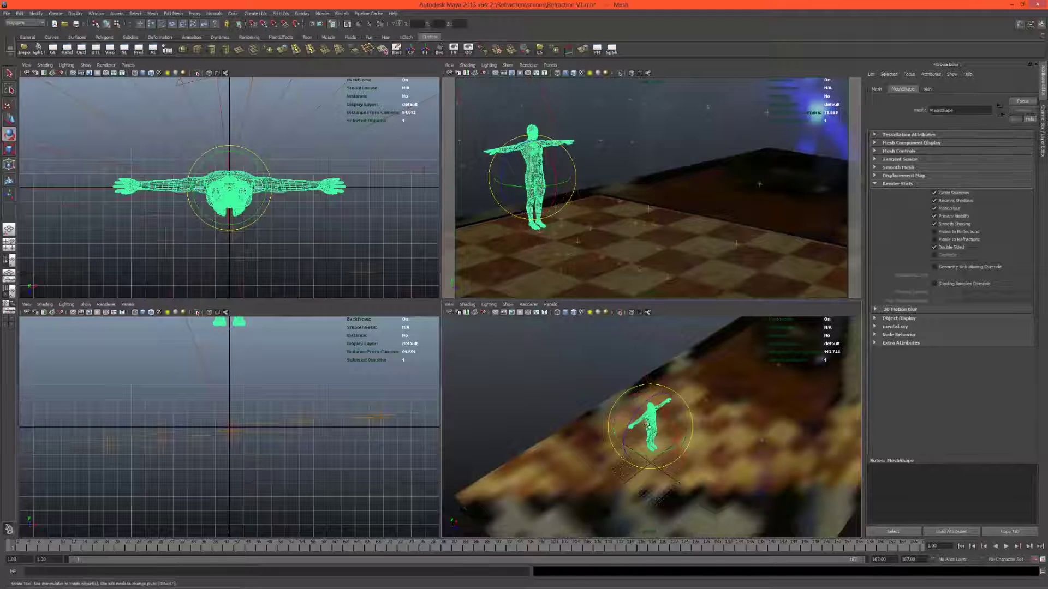
pyautogui.press('r')
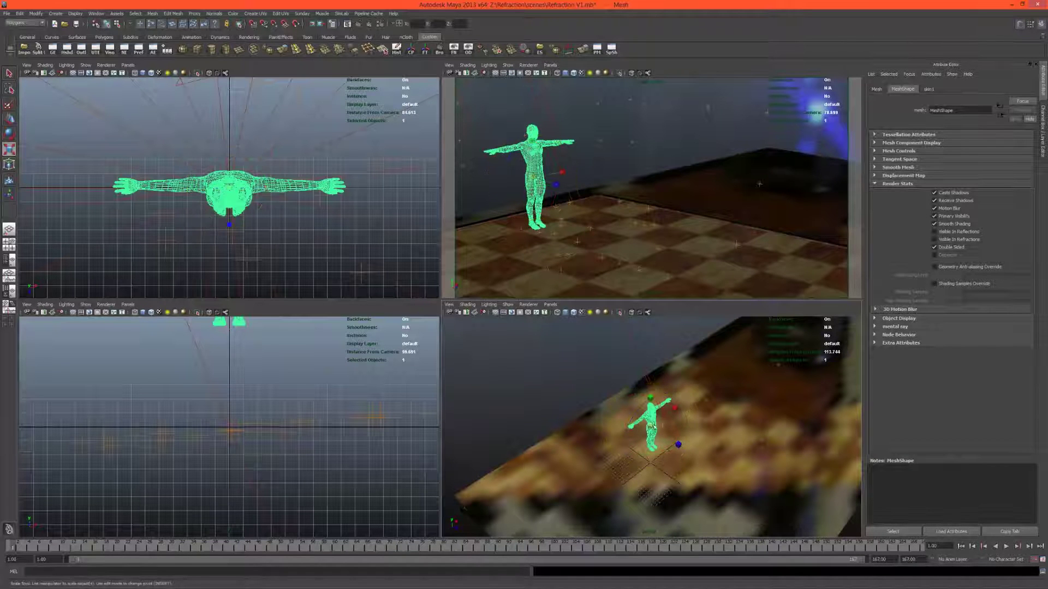
pyautogui.moveTo(652, 425); pyautogui.dragTo(622, 432)
pyautogui.press('e')
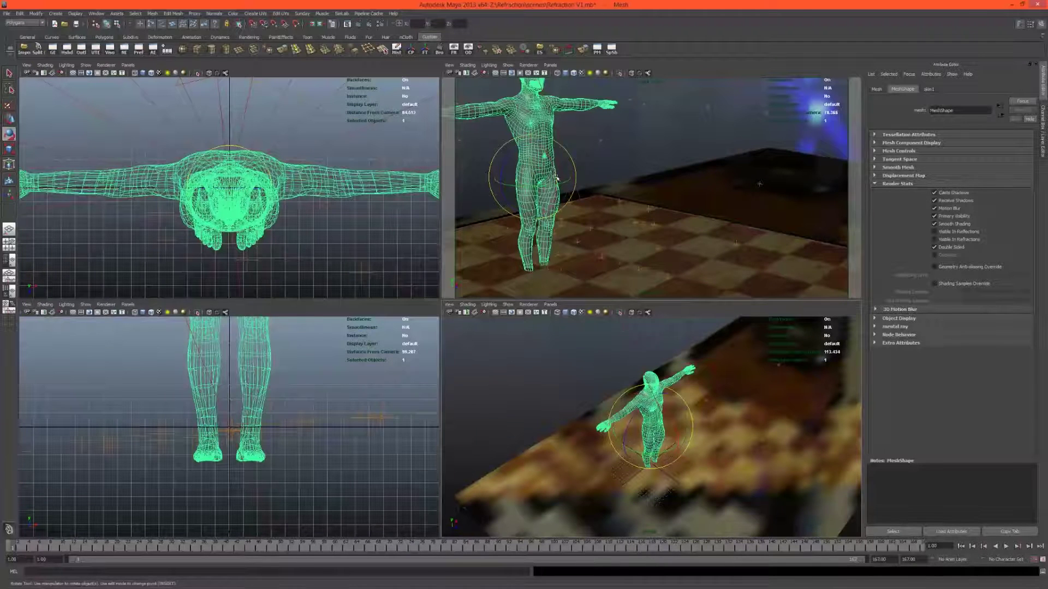
pyautogui.press('r')
pyautogui.moveTo(674, 438); pyautogui.dragTo(676, 436)
pyautogui.moveTo(516, 181)
pyautogui.mouseDown(button='middle')
pyautogui.moveTo(496, 187)
pyautogui.moveTo(513, 181)
pyautogui.mouseUp(button='middle')
# Rotate the human figure into a tilted, floating reclining pose and shift it along X toward the edge of the shot
pyautogui.press('e')
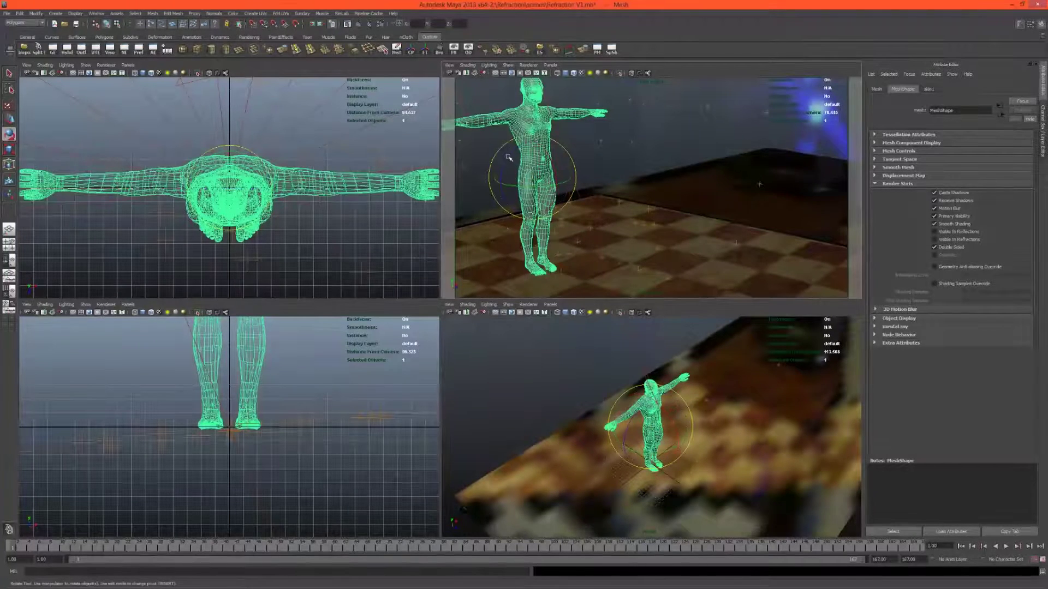
pyautogui.moveTo(508, 157)
pyautogui.mouseDown()
pyautogui.moveTo(544, 173)
pyautogui.moveTo(504, 151)
pyautogui.moveTo(519, 146)
pyautogui.moveTo(522, 157)
pyautogui.mouseUp()
pyautogui.press('w')
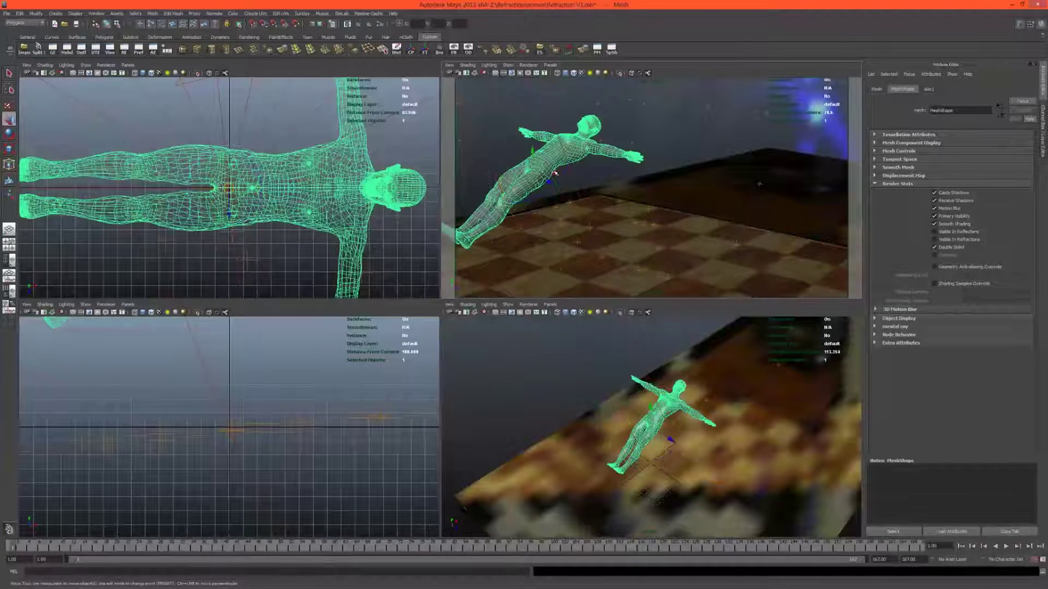
pyautogui.moveTo(553, 173); pyautogui.dragTo(494, 184)
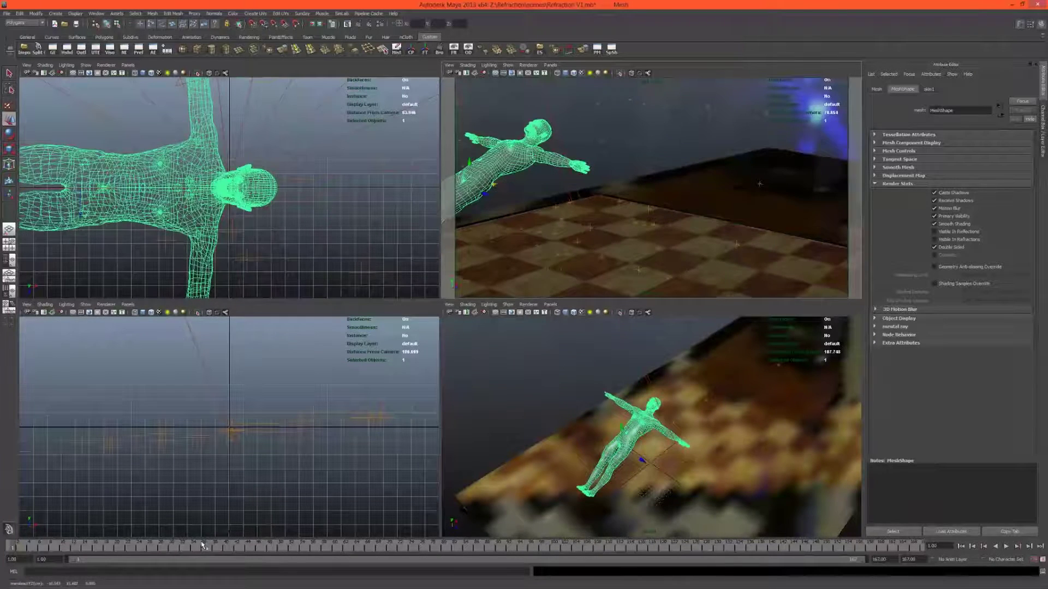
# Move the human figure further along negative X, checking its framing by playing and scrubbing through the shot
pyautogui.hotkey('alt', 'v')
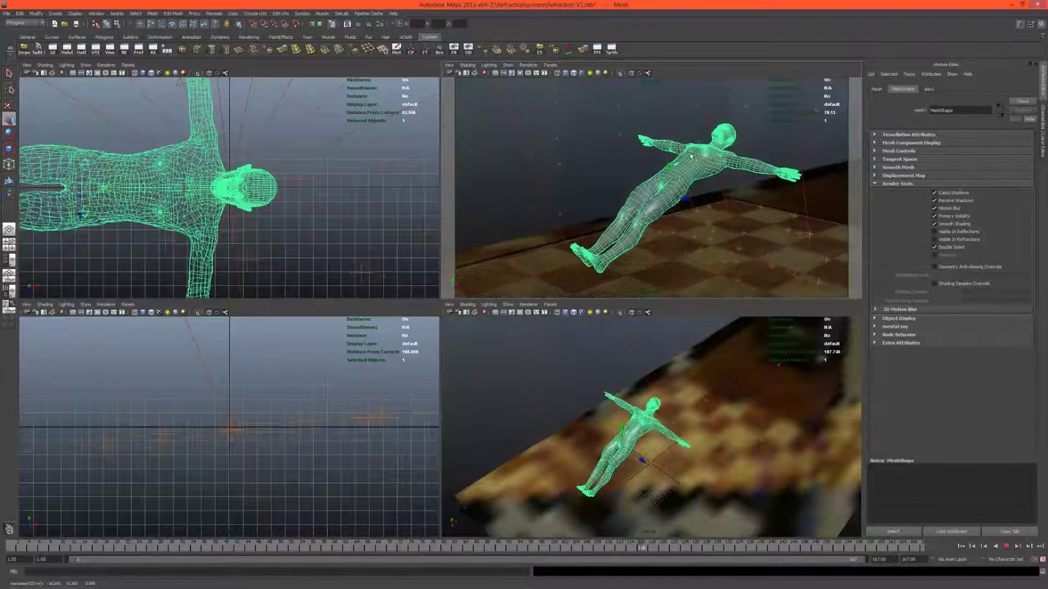
pyautogui.hotkey('alt', 'v')
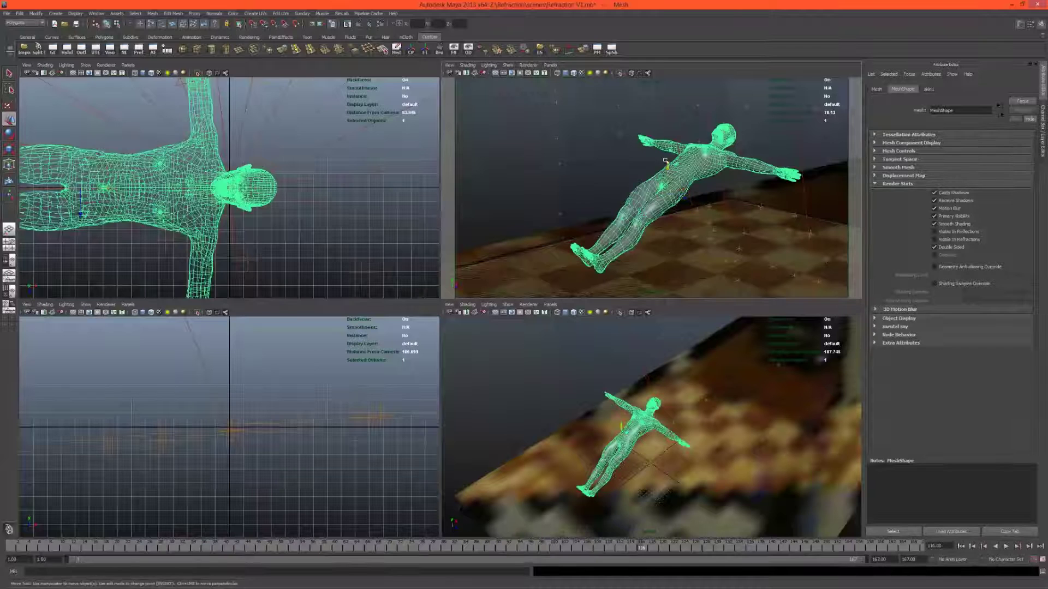
pyautogui.moveTo(667, 173); pyautogui.dragTo(631, 188)
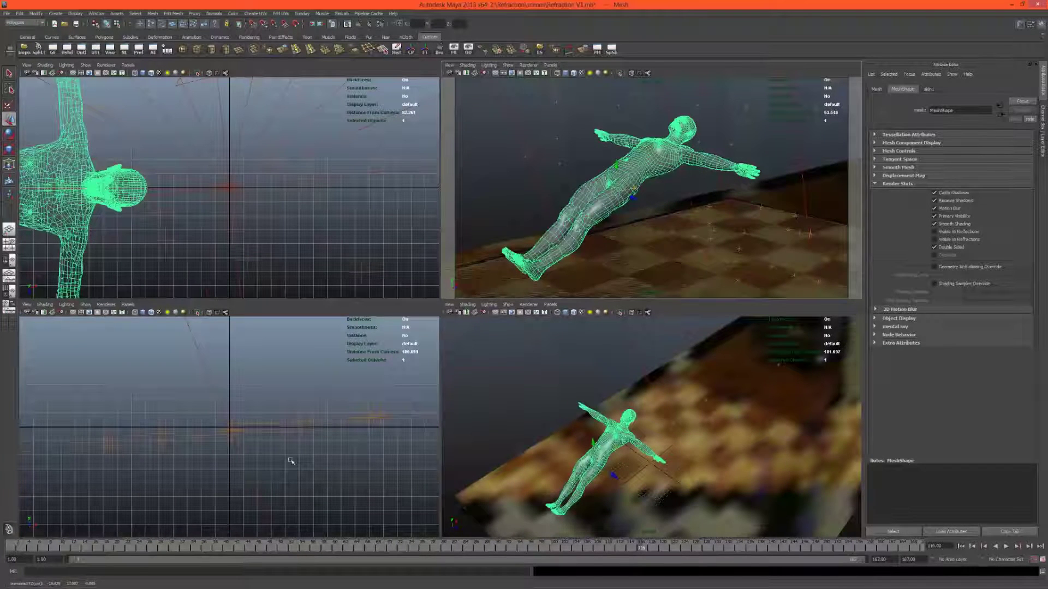
pyautogui.moveTo(167, 547); pyautogui.dragTo(1, 546)
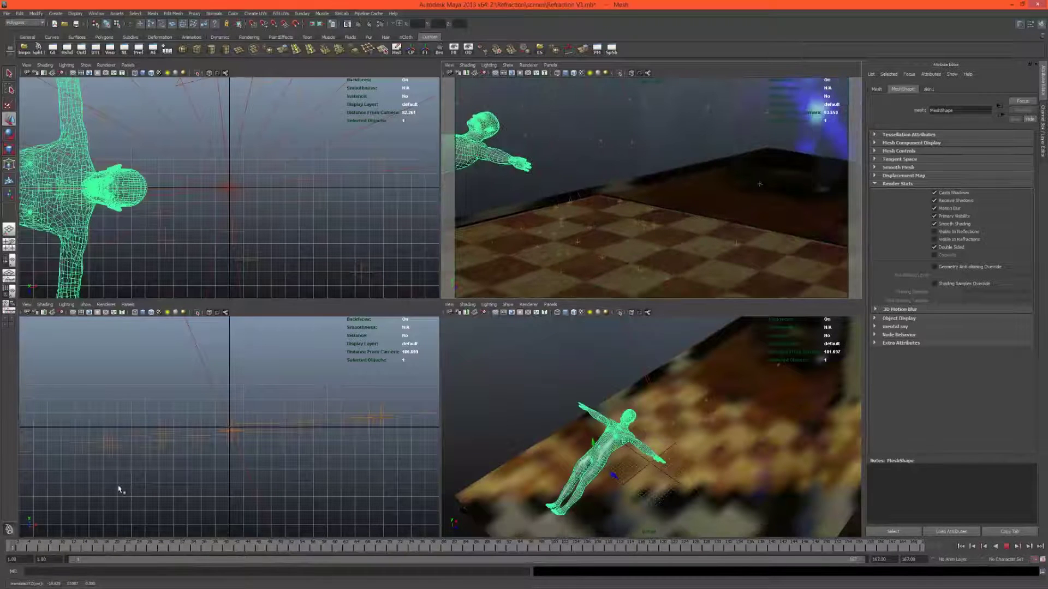
pyautogui.moveTo(65, 548); pyautogui.dragTo(335, 548)
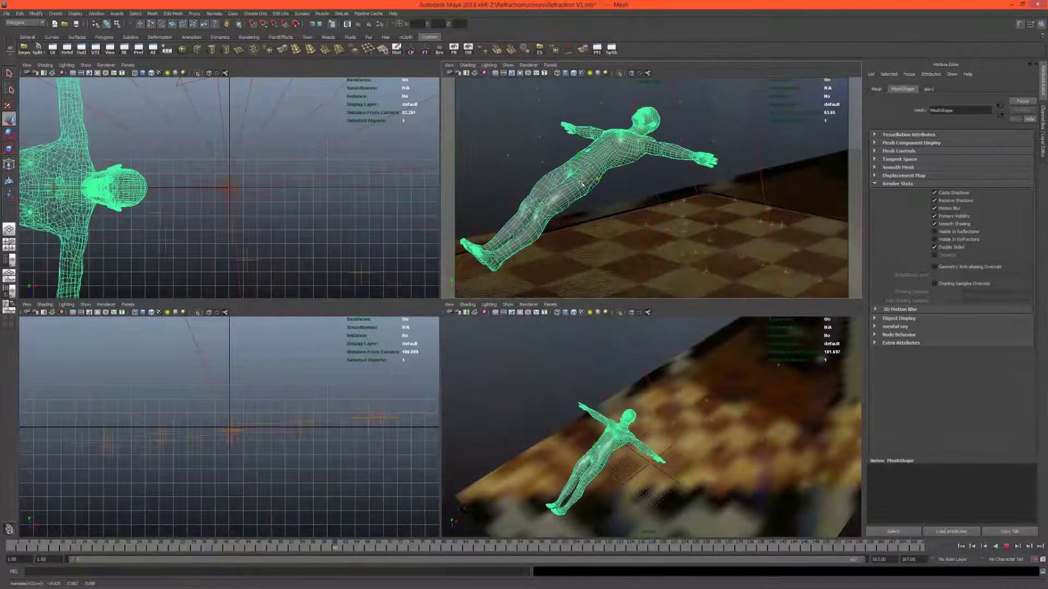
pyautogui.hotkey('alt', 'v')
# Scale the human figure up slightly and play the shot back to check its framing
pyautogui.press('r')
pyautogui.moveTo(577, 182); pyautogui.dragTo(593, 178)
pyautogui.hotkey('alt', 'v')
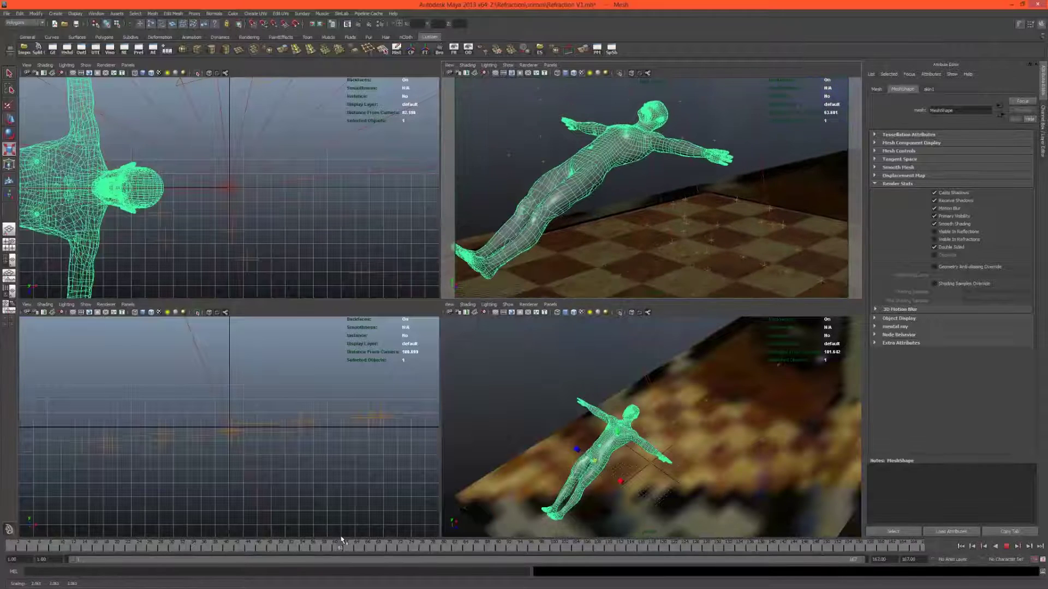
pyautogui.hotkey('alt', 'v')
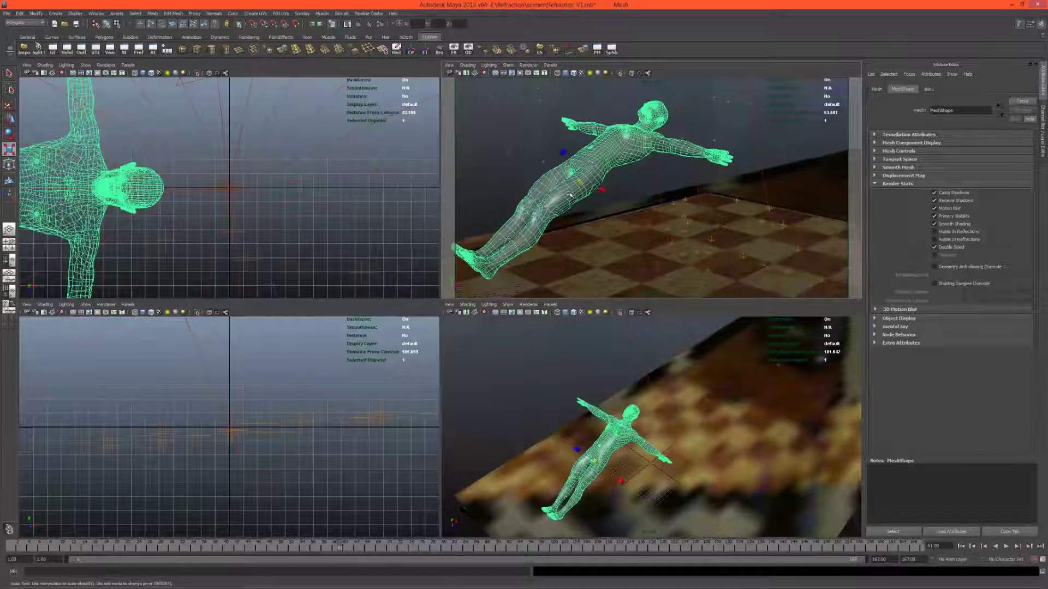
pyautogui.click(258, 546)
# Rotate the human figure and key its rotation so it turns during the shot, checking the motion in playback
pyautogui.press('e')
pyautogui.moveTo(568, 210); pyautogui.dragTo(534, 164)
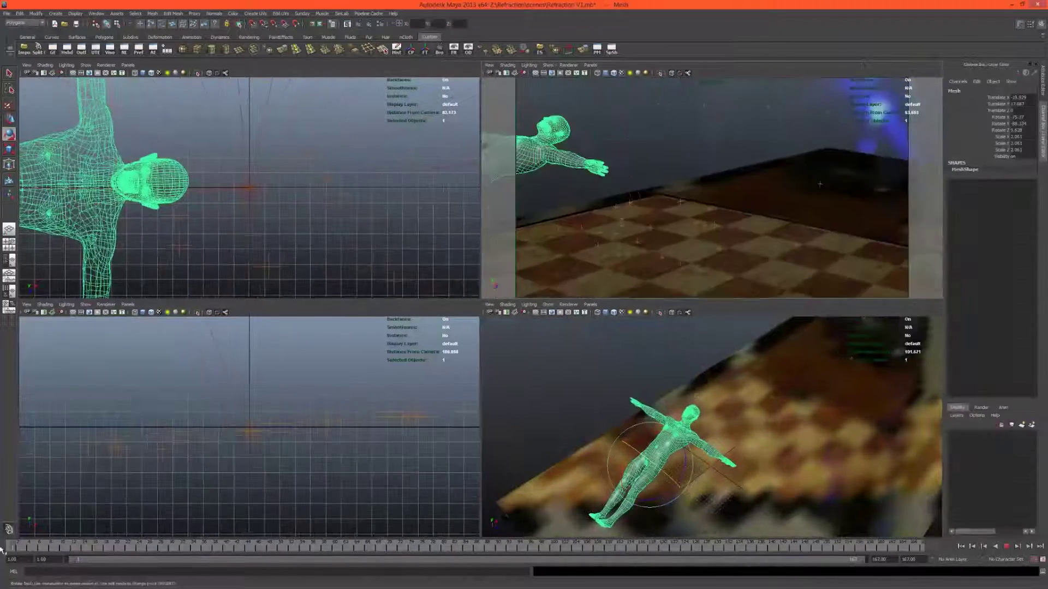
pyautogui.moveTo(723, 190); pyautogui.dragTo(712, 214)
pyautogui.click(1006, 546)
pyautogui.click(972, 545)
# Move the human figure further back from the chessboard and adjust its keyed rotation at frame 167
pyautogui.press('w')
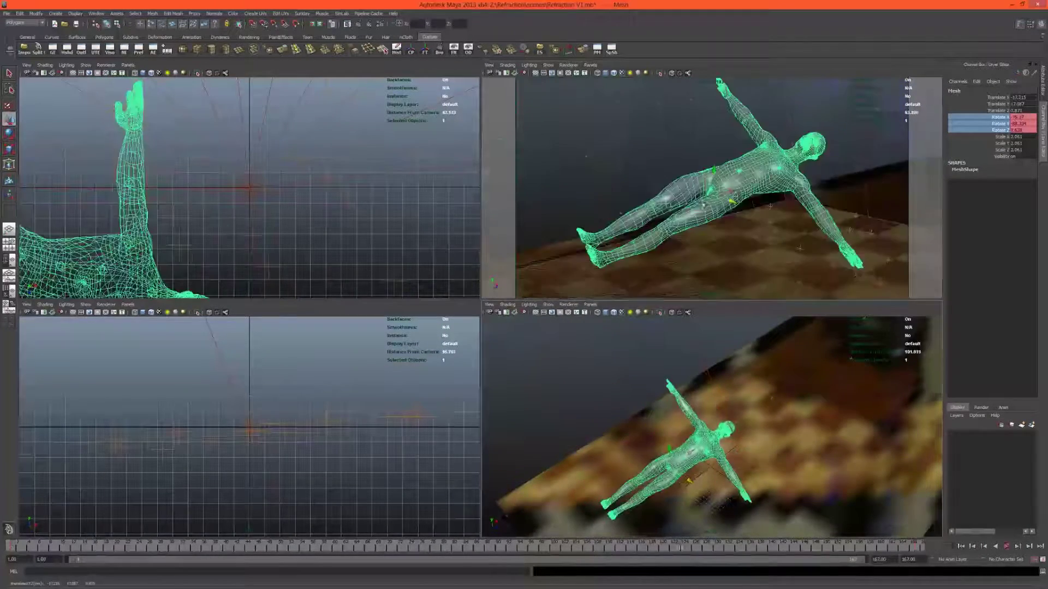
pyautogui.moveTo(710, 168); pyautogui.dragTo(692, 175)
pyautogui.click(555, 550)
pyautogui.press('e')
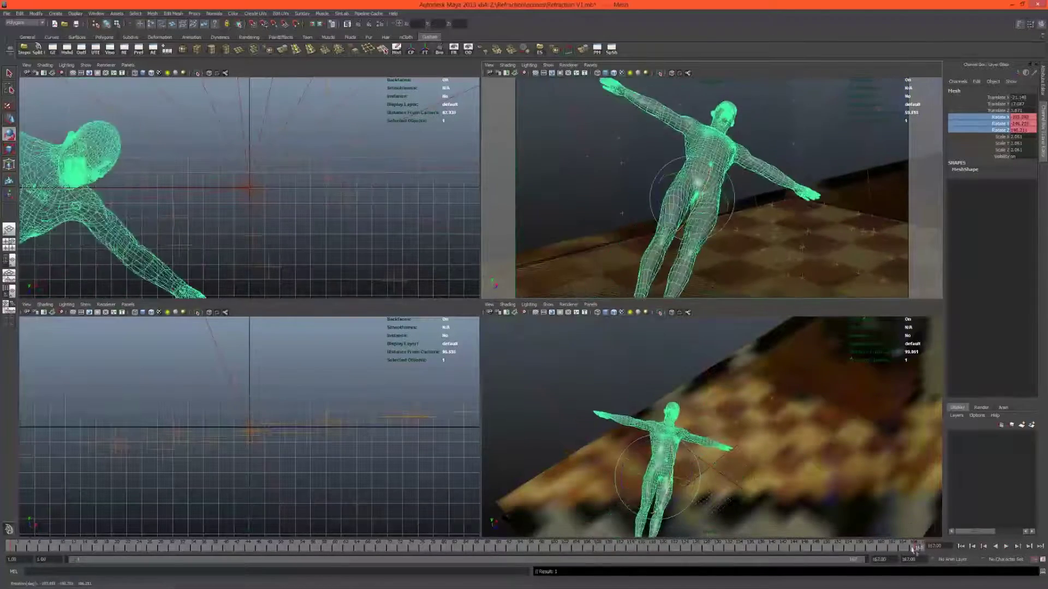
pyautogui.click(340, 546)
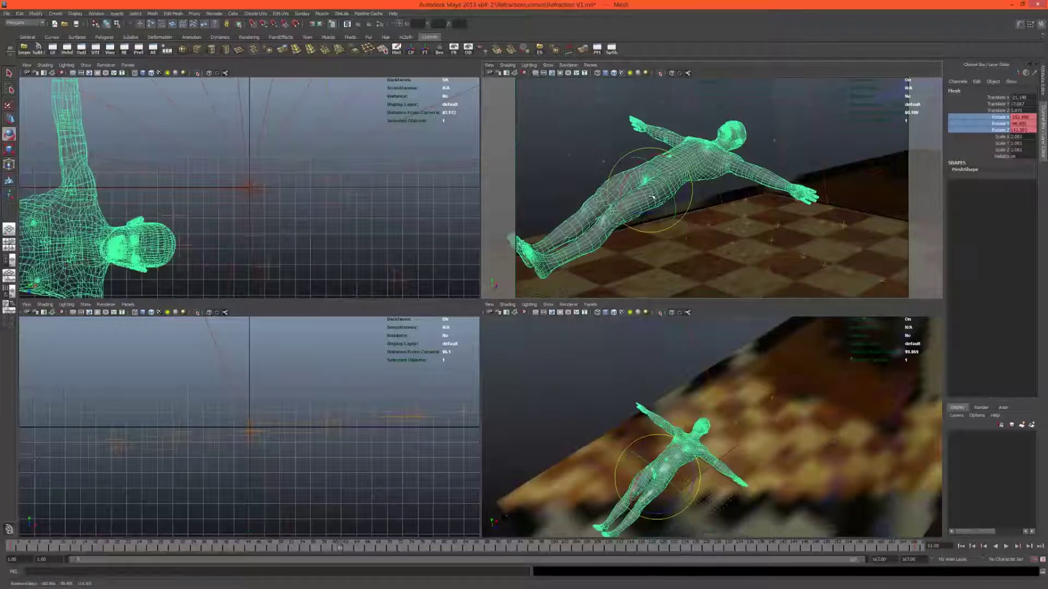
# Turn on smooth preview for the human figure and create a mental ray mia_material_x_passes material in the Hypershade
pyautogui.press('3')
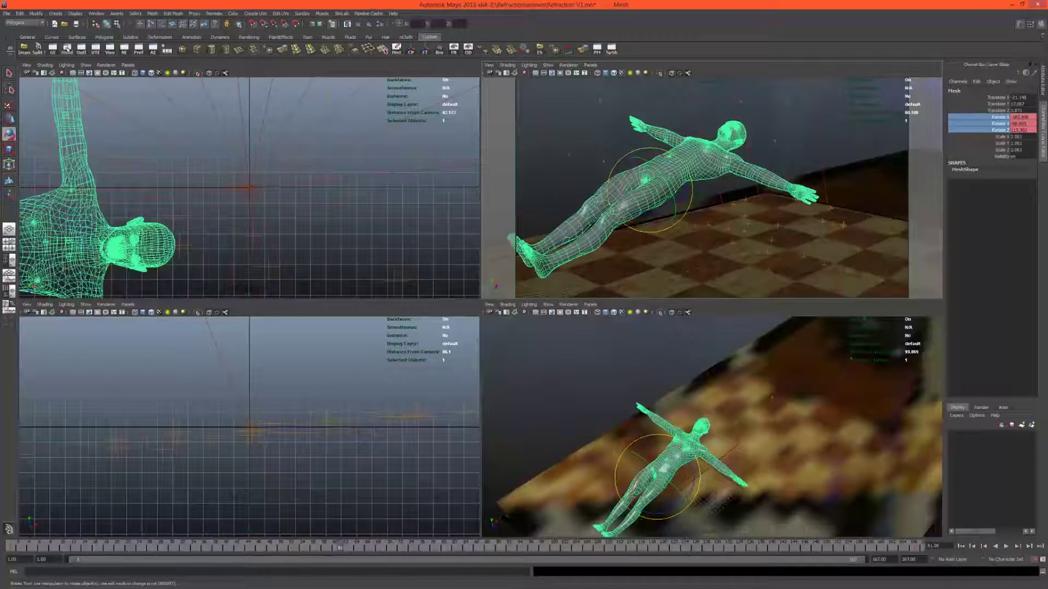
pyautogui.click(66, 50)
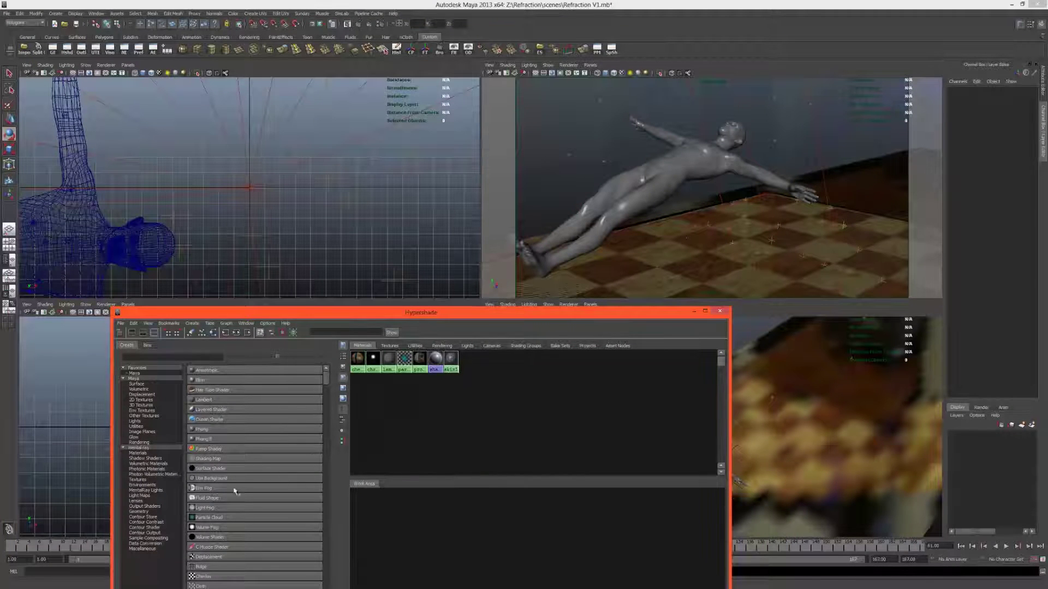
pyautogui.click(153, 452)
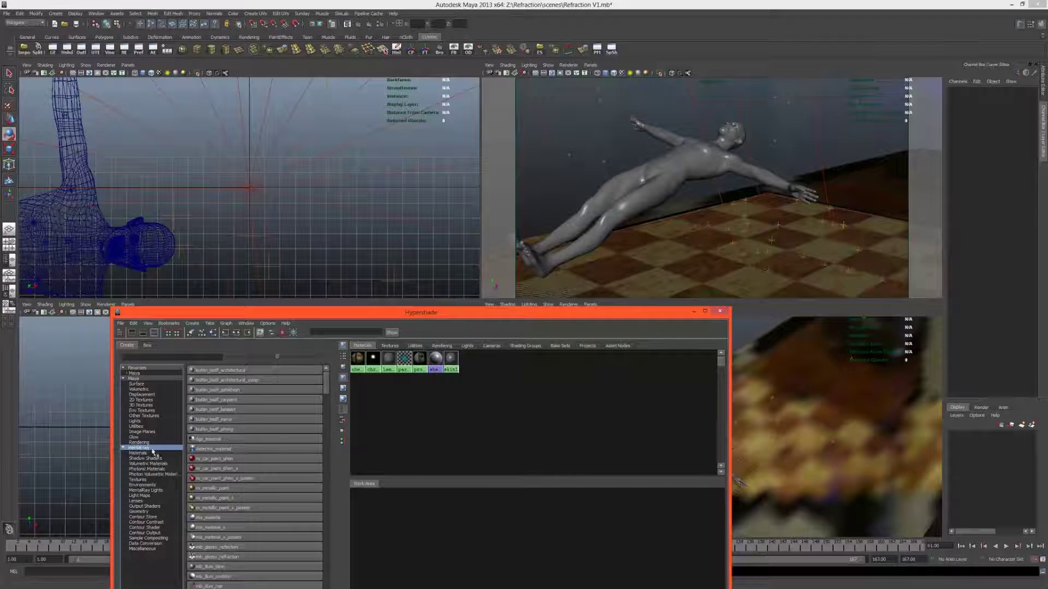
pyautogui.click(223, 538)
pyautogui.click(1006, 94)
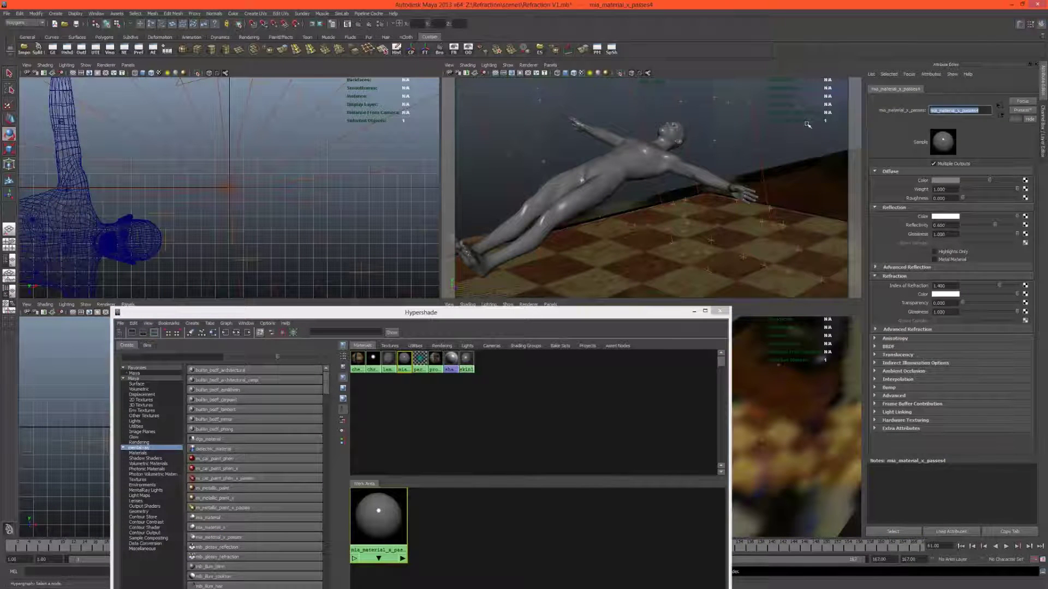
# Rename the new mia_material_x_passes material as glass and replace its settings with the GlassPhysical preset
pyautogui.write('glass')
pyautogui.press('Return')
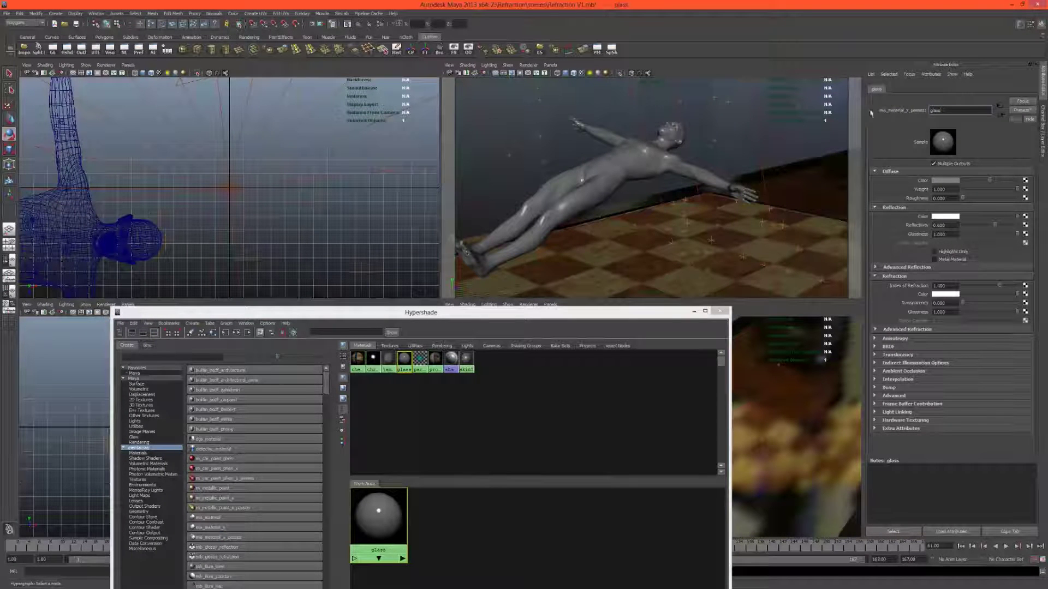
pyautogui.click(1021, 109)
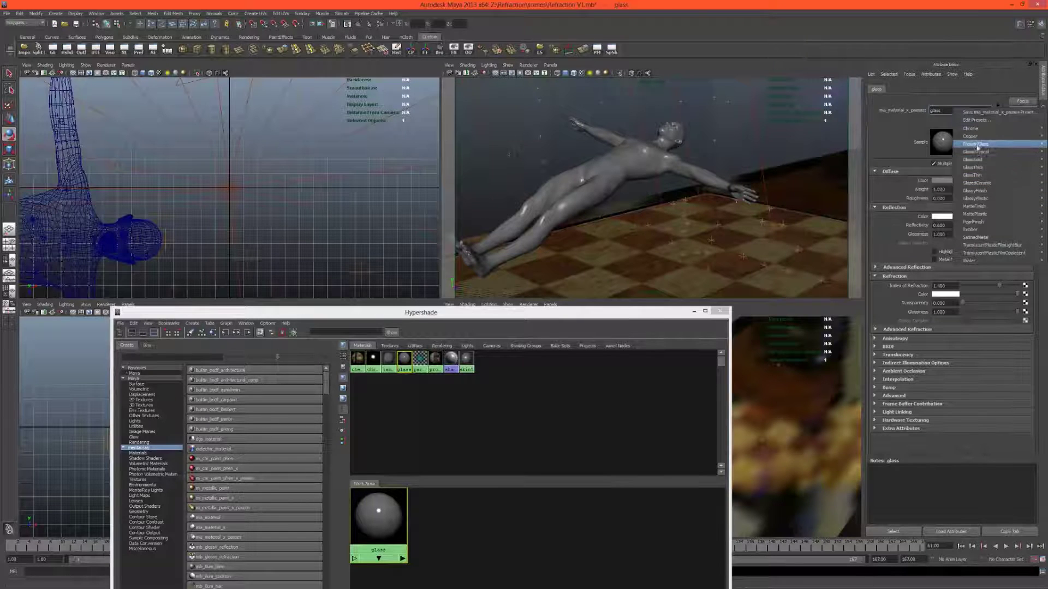
pyautogui.moveTo(976, 154)
pyautogui.click(912, 153)
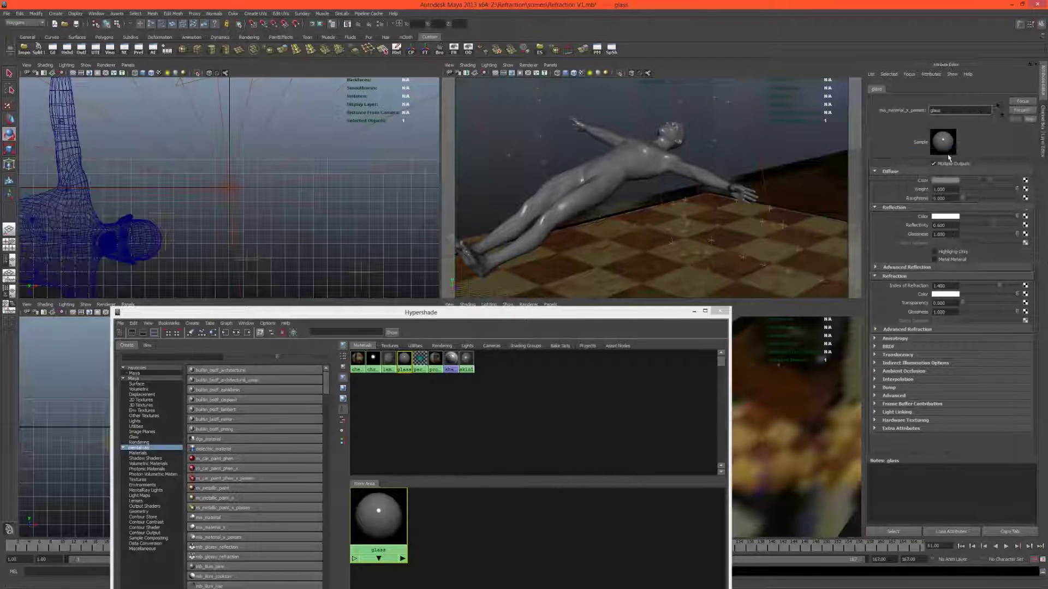
# Assign the glass material to the human figure and render the frame through the render camera
pyautogui.click(425, 344)
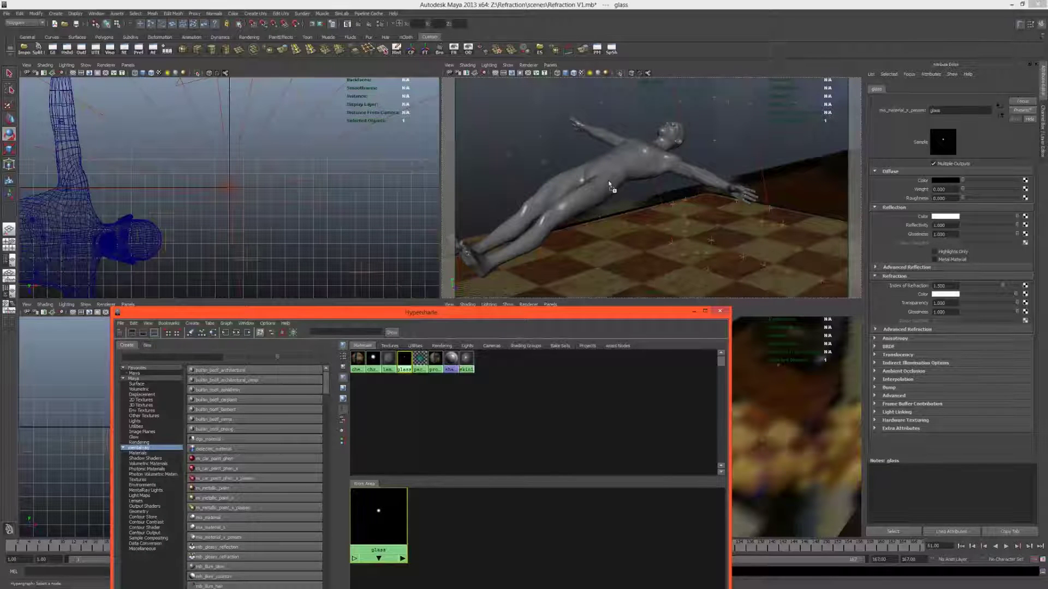
pyautogui.click(538, 137)
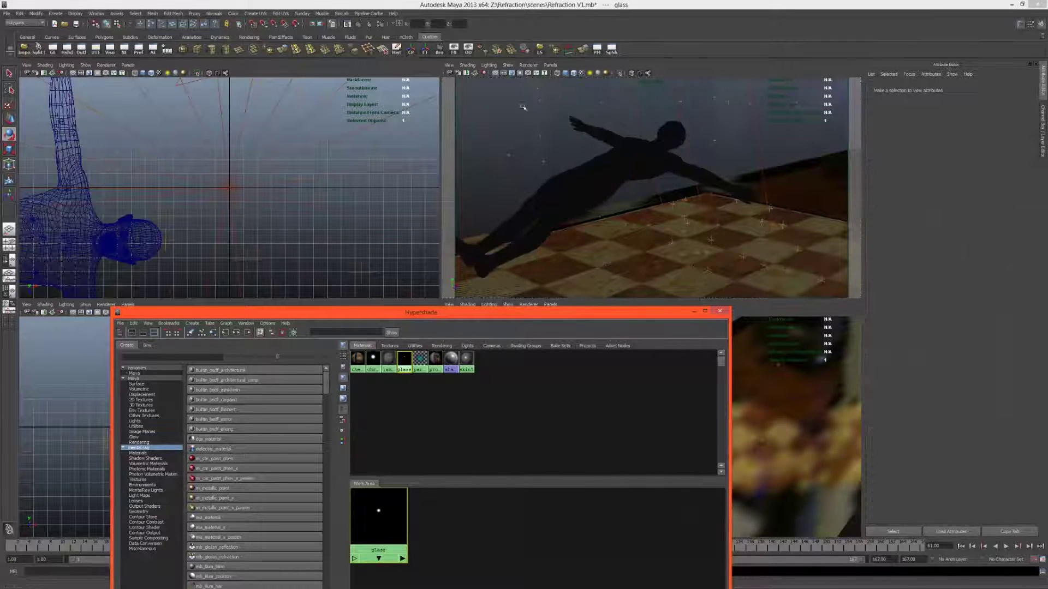
pyautogui.click(357, 22)
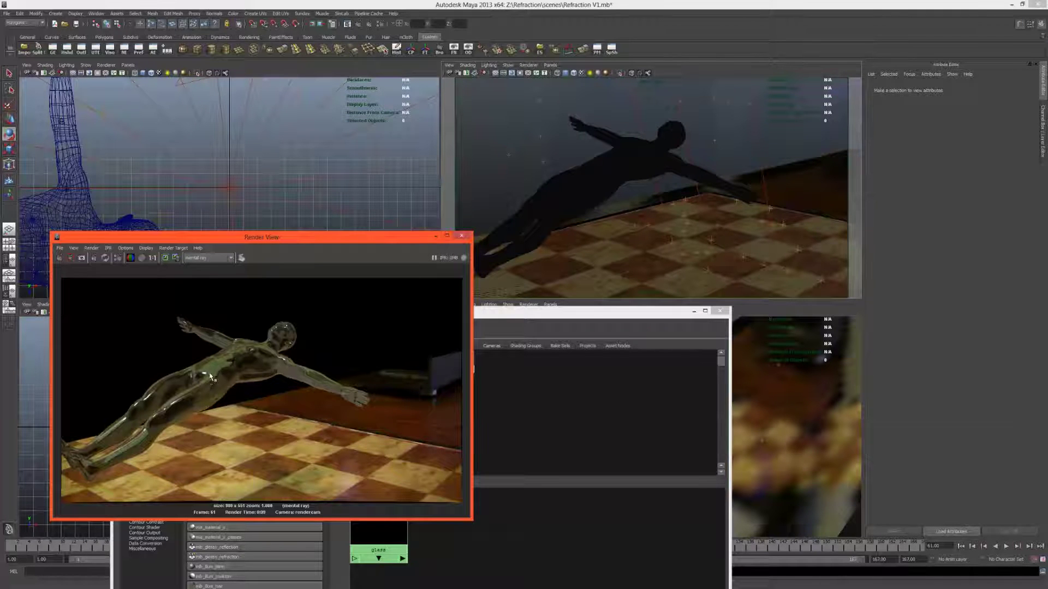
pyautogui.moveTo(324, 238); pyautogui.dragTo(596, 439)
# Set the glass material's advanced refraction Max Distance to 300 and render the figure again
pyautogui.click(402, 367)
pyautogui.click(402, 366)
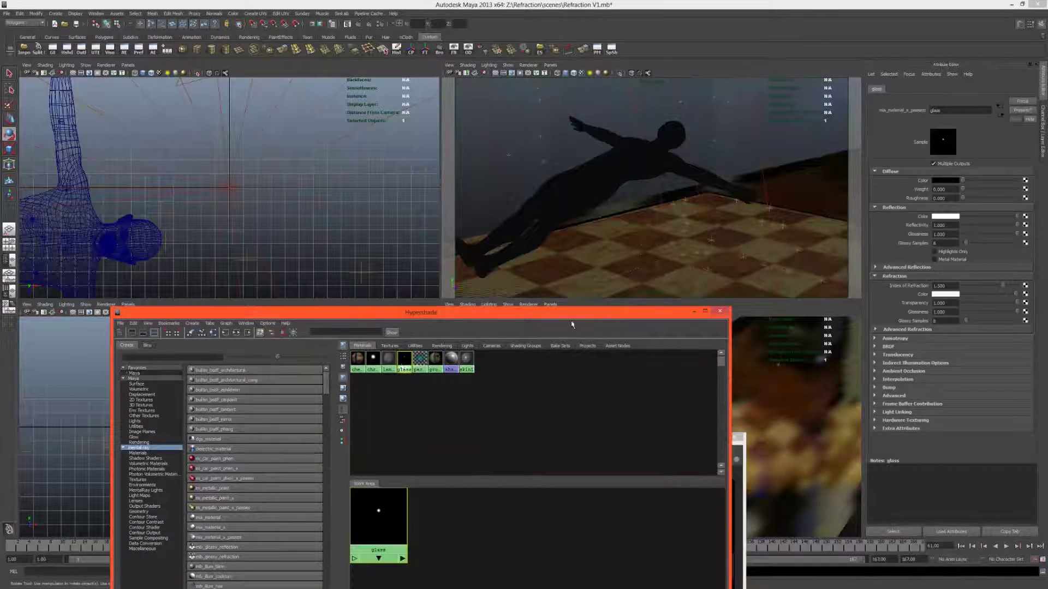
pyautogui.click(896, 268)
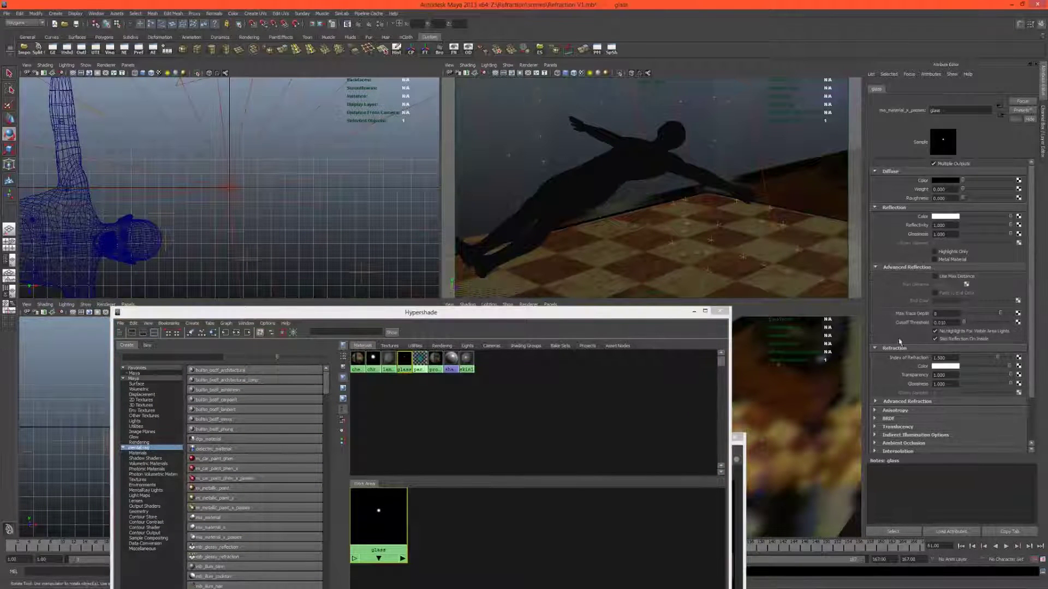
pyautogui.click(895, 402)
pyautogui.scroll(-2, 893, 385)
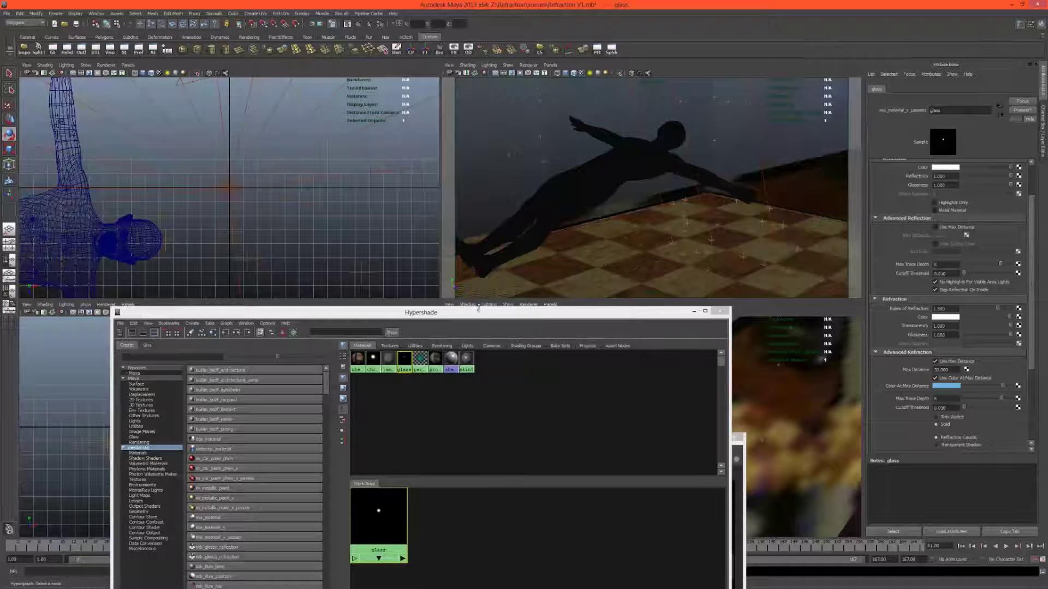
pyautogui.moveTo(477, 310); pyautogui.dragTo(402, 142)
pyautogui.moveTo(681, 432); pyautogui.dragTo(548, 245)
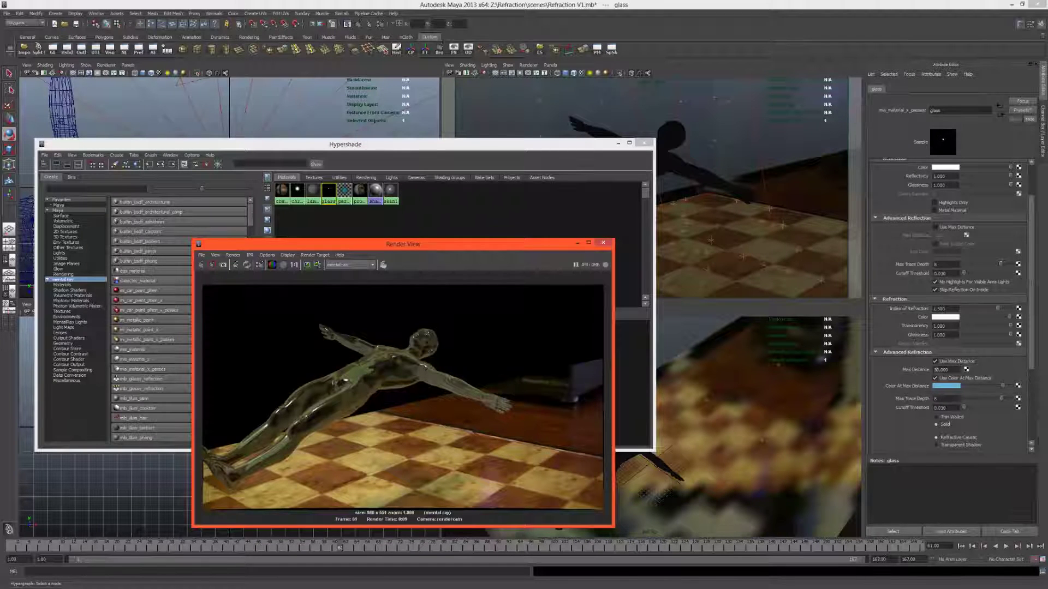
pyautogui.click(937, 370)
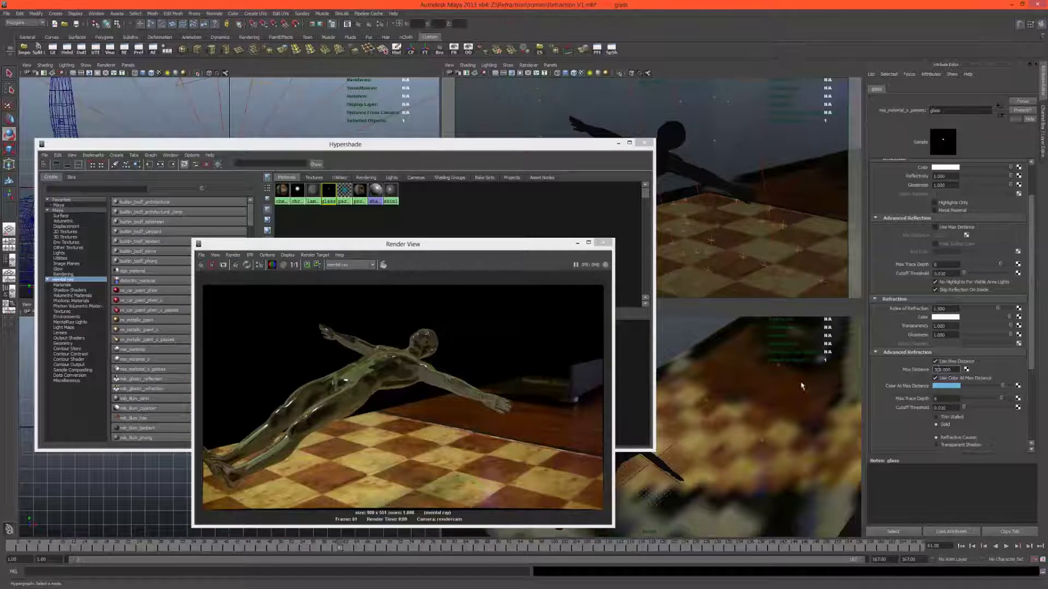
pyautogui.click(224, 265)
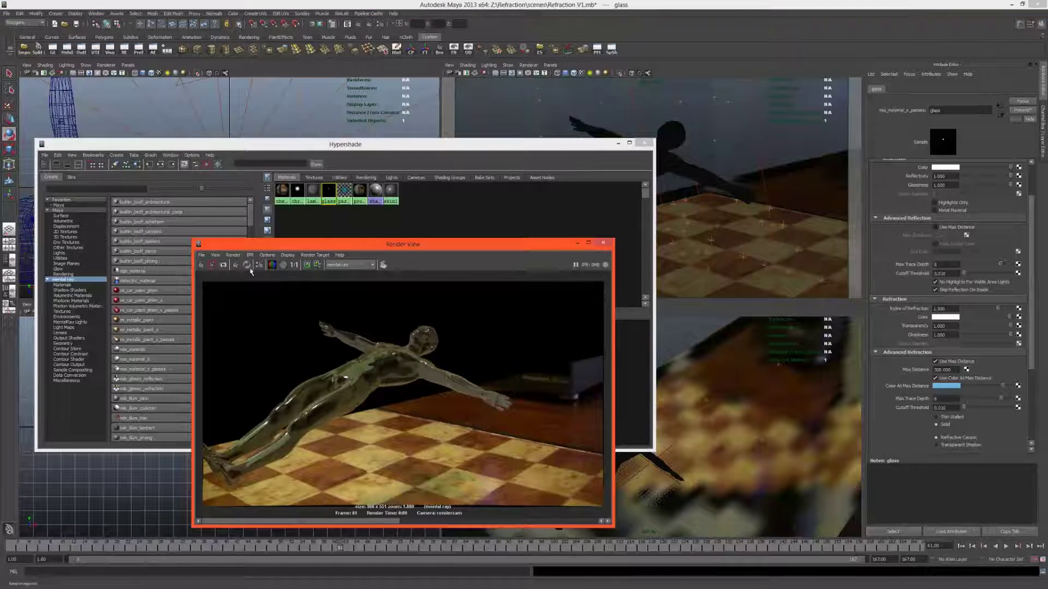
pyautogui.click(199, 265)
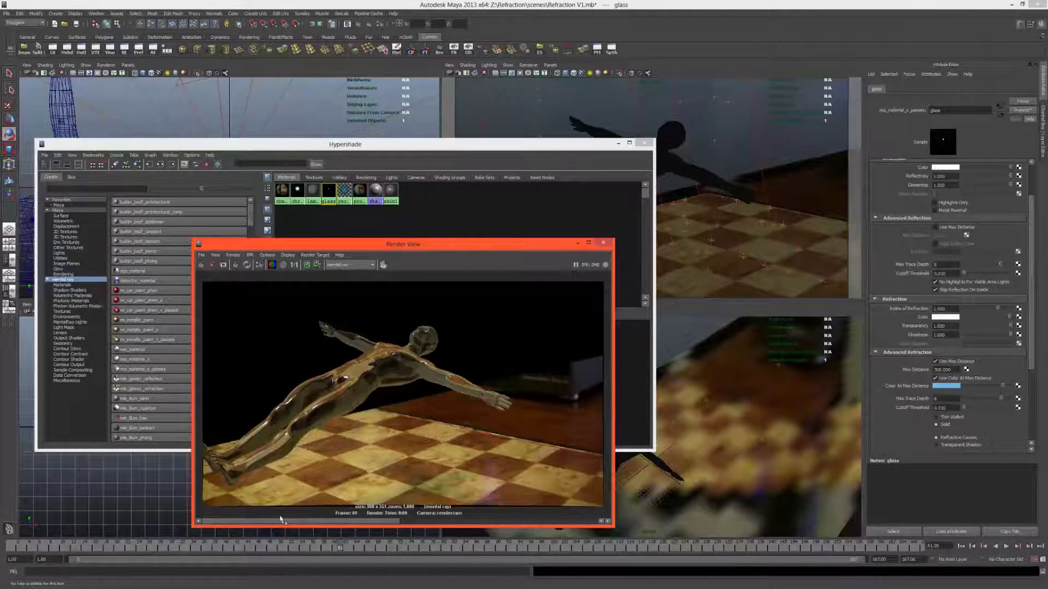
pyautogui.moveTo(316, 523)
pyautogui.mouseDown()
pyautogui.moveTo(456, 515)
pyautogui.moveTo(299, 510)
pyautogui.mouseUp()
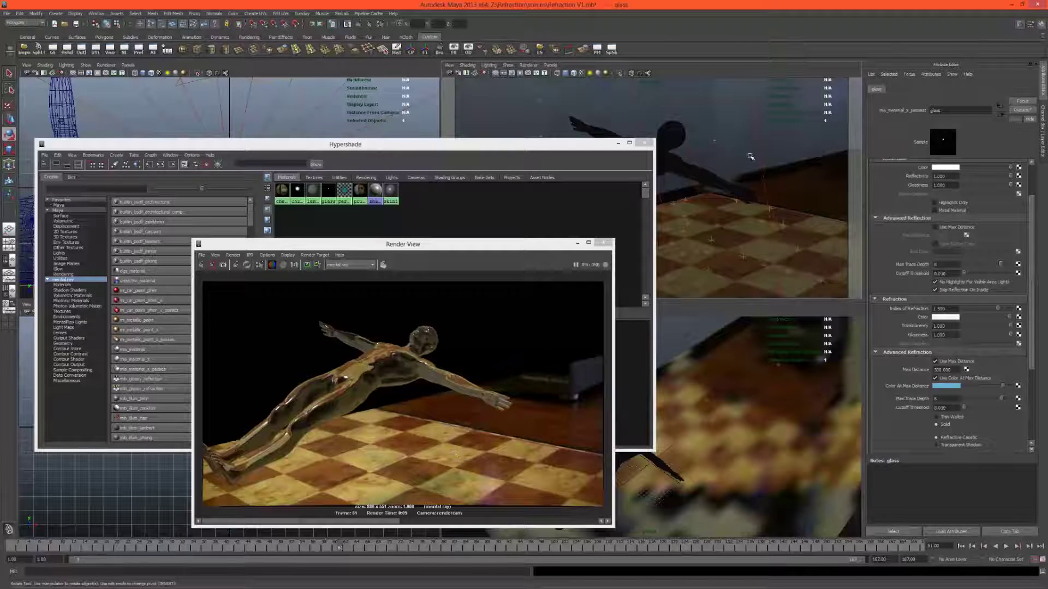
# Set the directional light's intensity to 1 and its raytrace Light Angle to 3.5, and re-render the frame
pyautogui.click(760, 158)
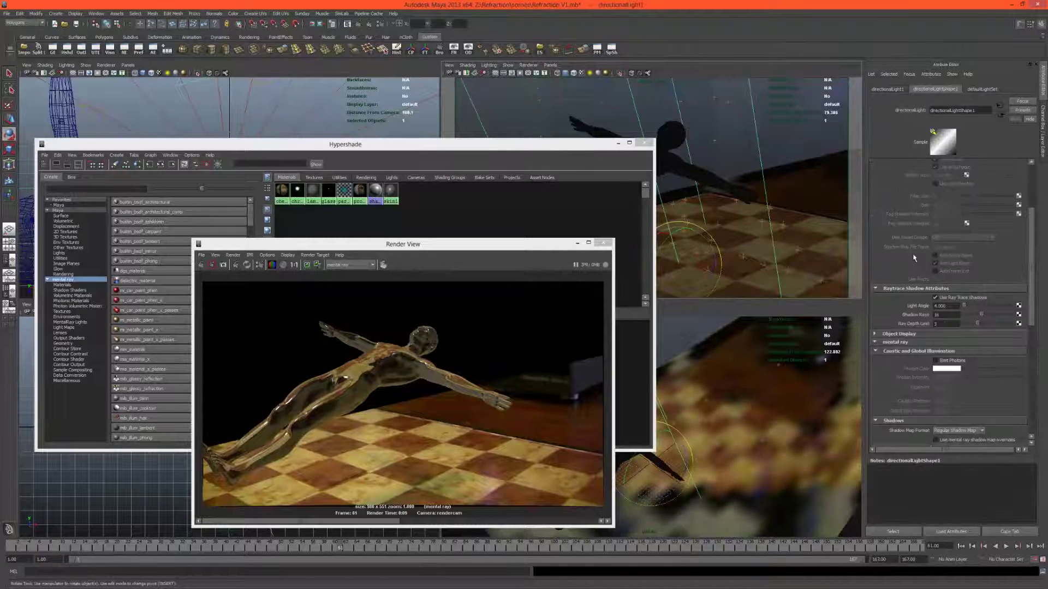
pyautogui.scroll(3, 918, 247)
pyautogui.doubleClick(941, 165)
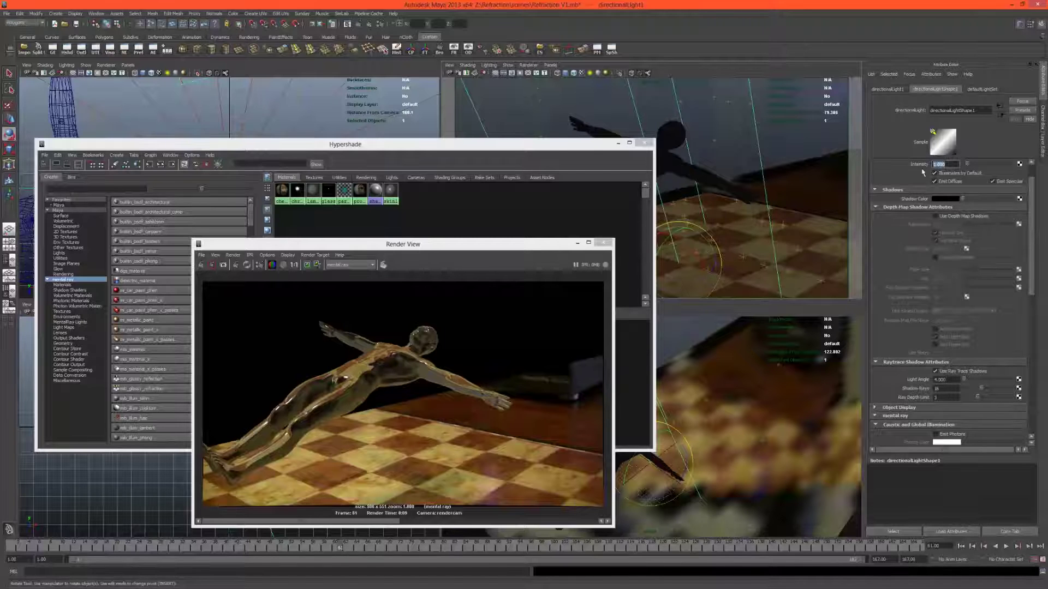
pyautogui.write('1')
pyautogui.scroll(-3, 909, 288)
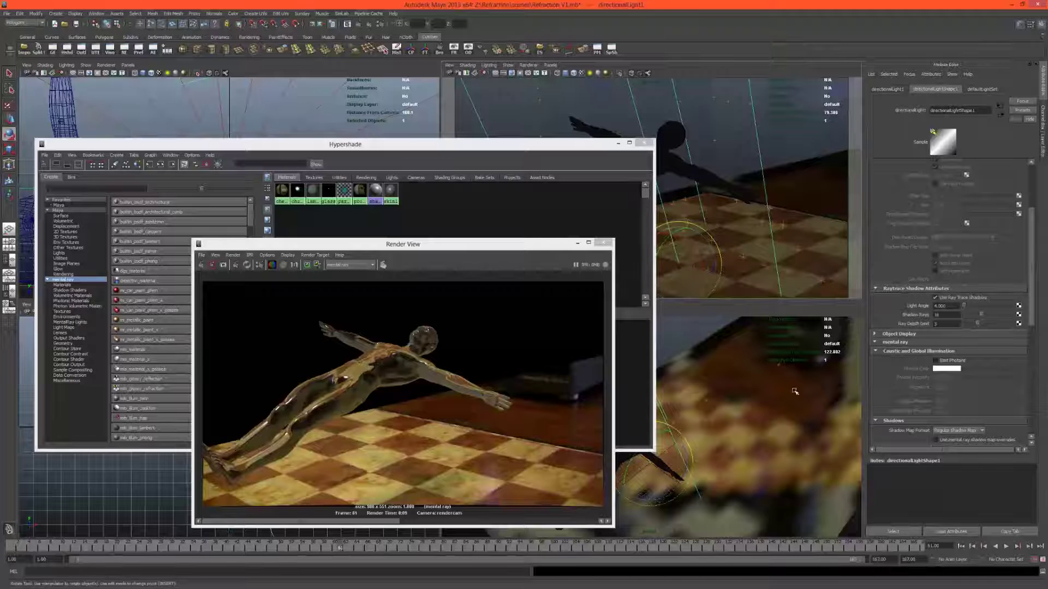
pyautogui.scroll(-3, 886, 316)
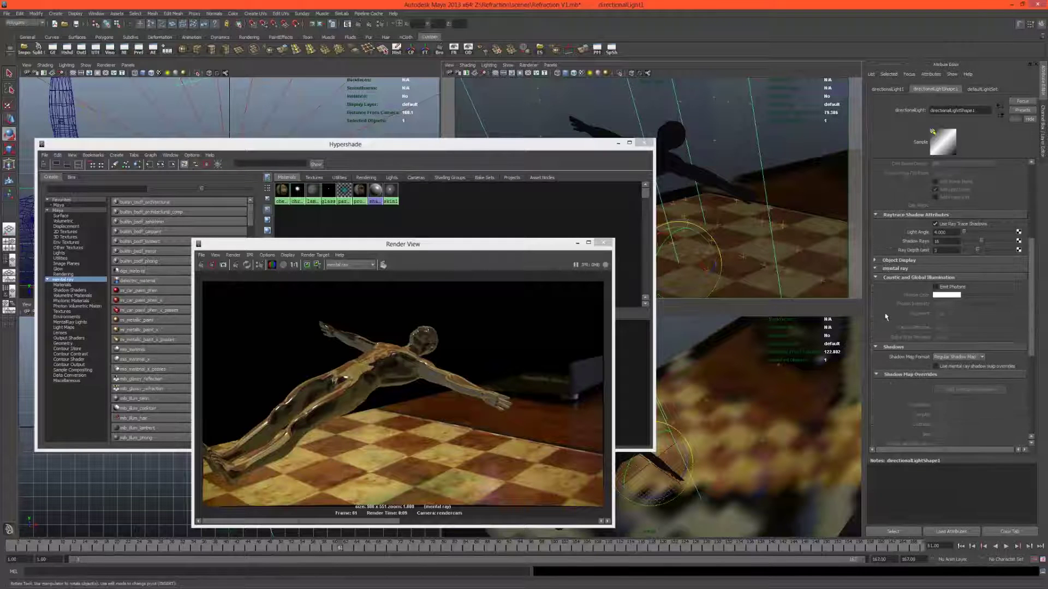
pyautogui.scroll(2, 885, 316)
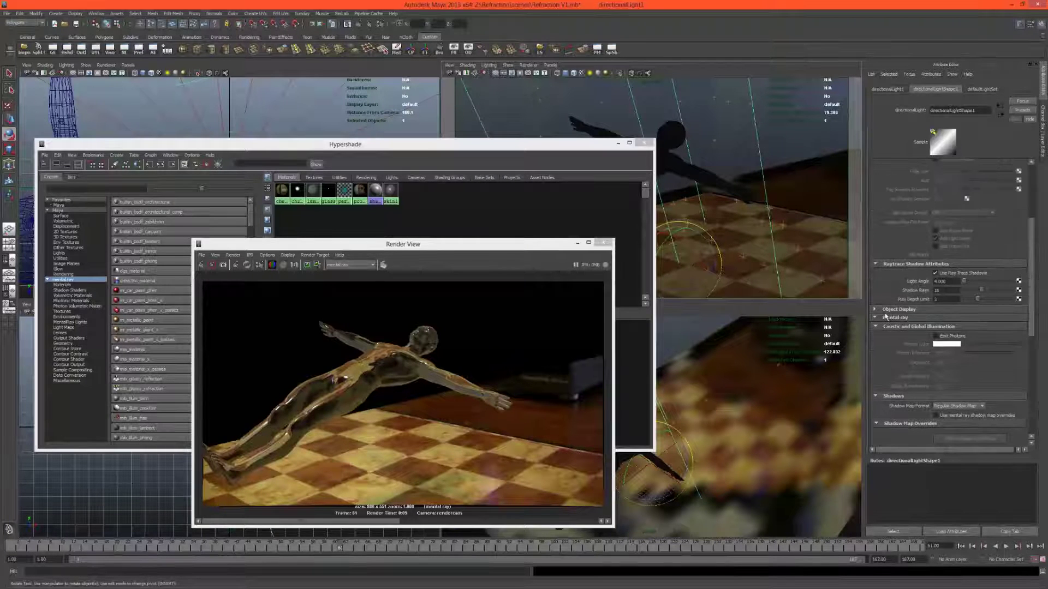
pyautogui.click(950, 281)
pyautogui.click(201, 265)
# Clear the Hypershade out of the way and render the shot at frame 117
pyautogui.click(616, 145)
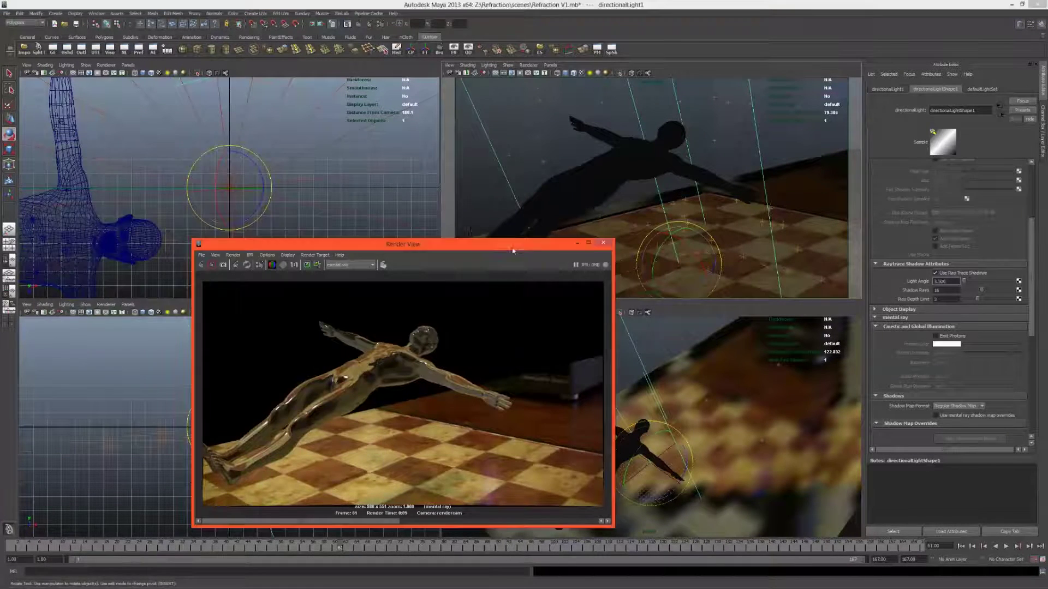
pyautogui.moveTo(511, 245); pyautogui.dragTo(388, 125)
pyautogui.moveTo(209, 546); pyautogui.dragTo(647, 545)
pyautogui.click(79, 142)
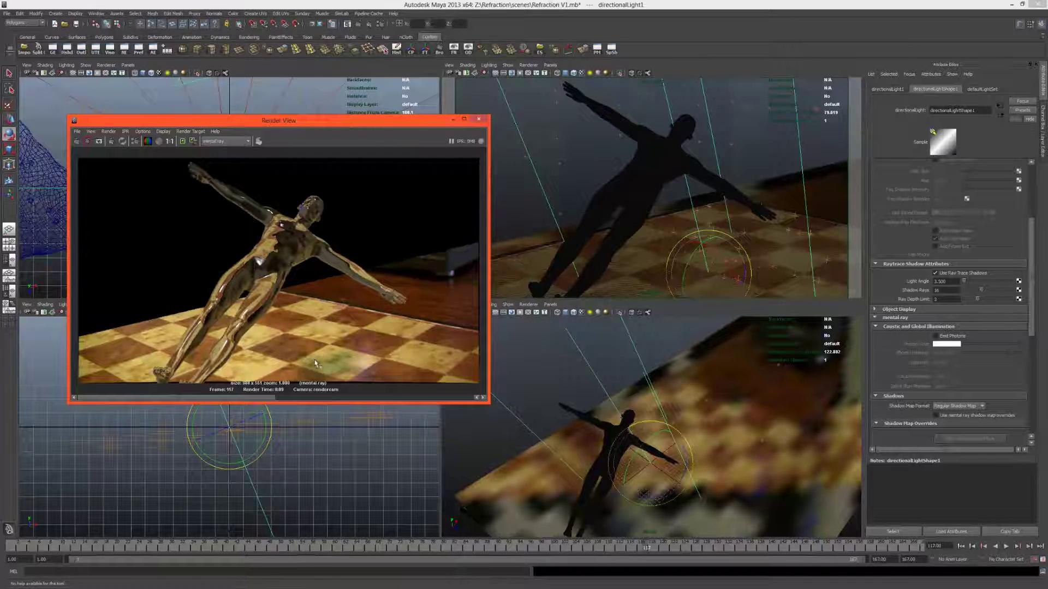
# Create a spot light in the scene
pyautogui.click(570, 403)
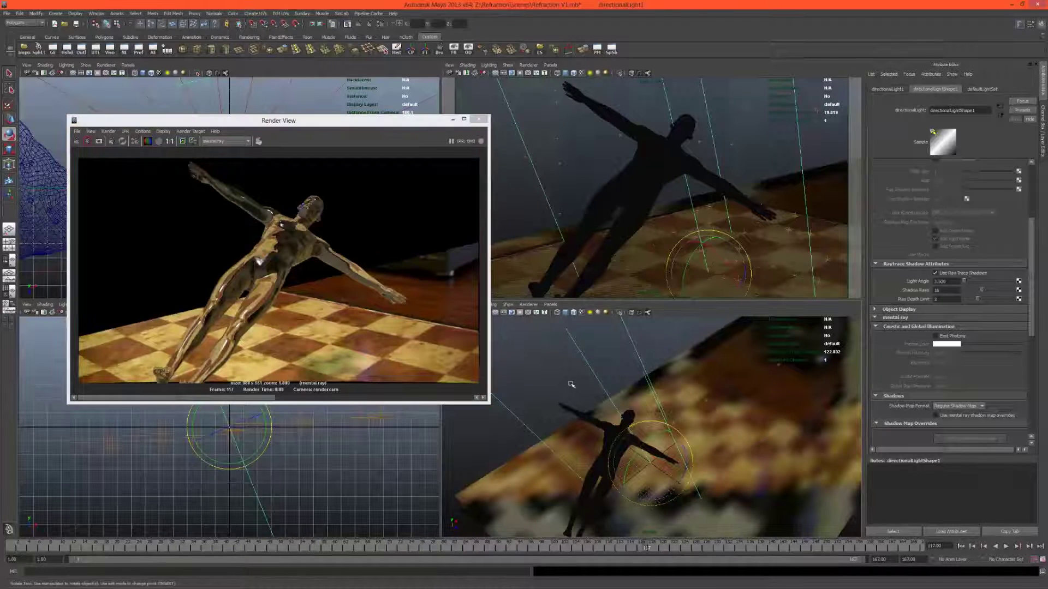
pyautogui.keyDown('alt'); pyautogui.moveTo(573, 429); pyautogui.dragTo(595, 429); pyautogui.keyUp('alt')
pyautogui.click(595, 429)
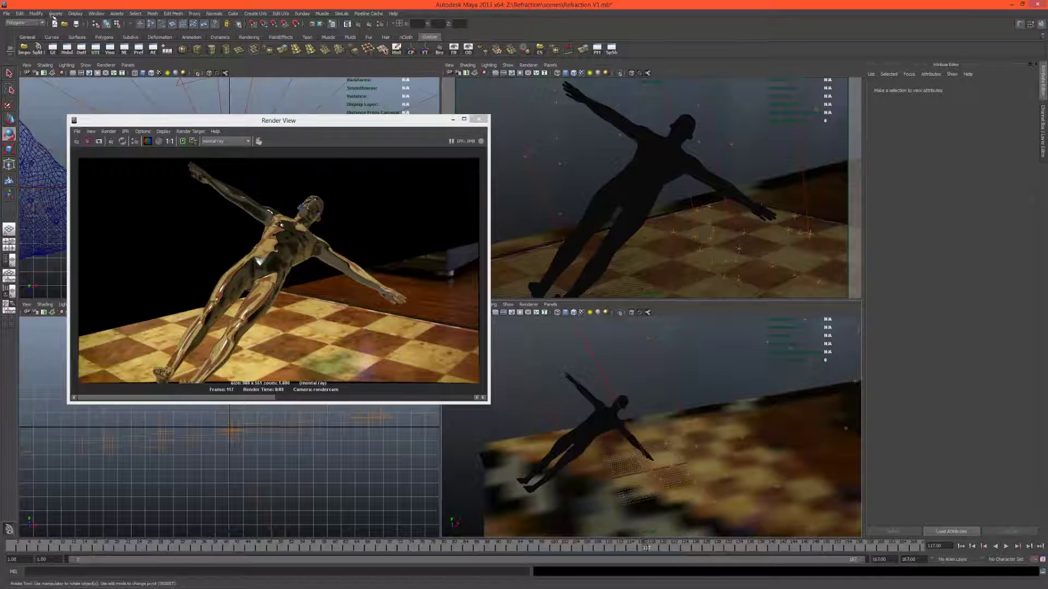
pyautogui.click(55, 13)
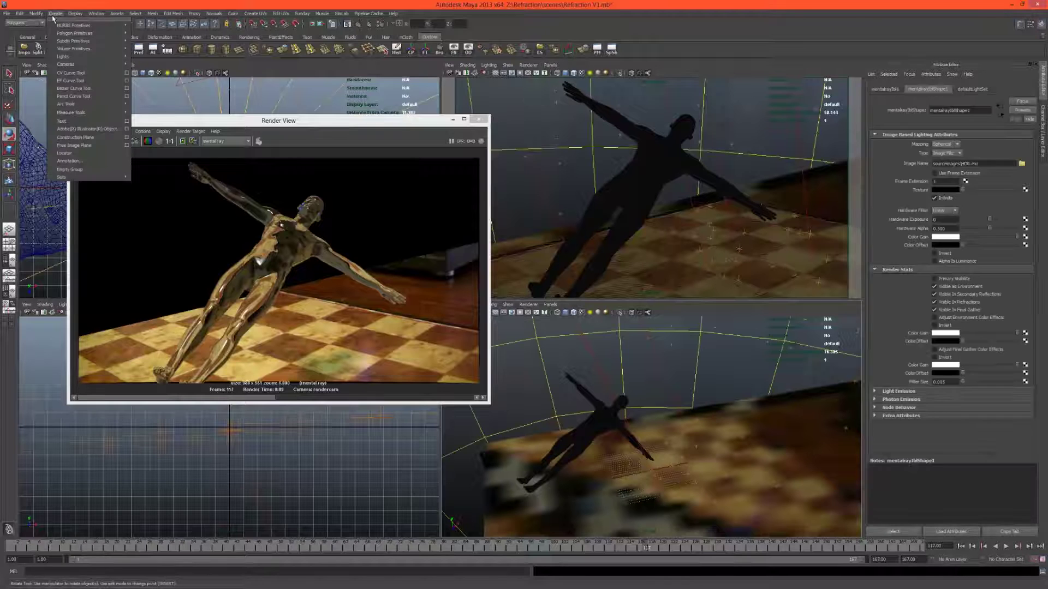
pyautogui.moveTo(71, 57)
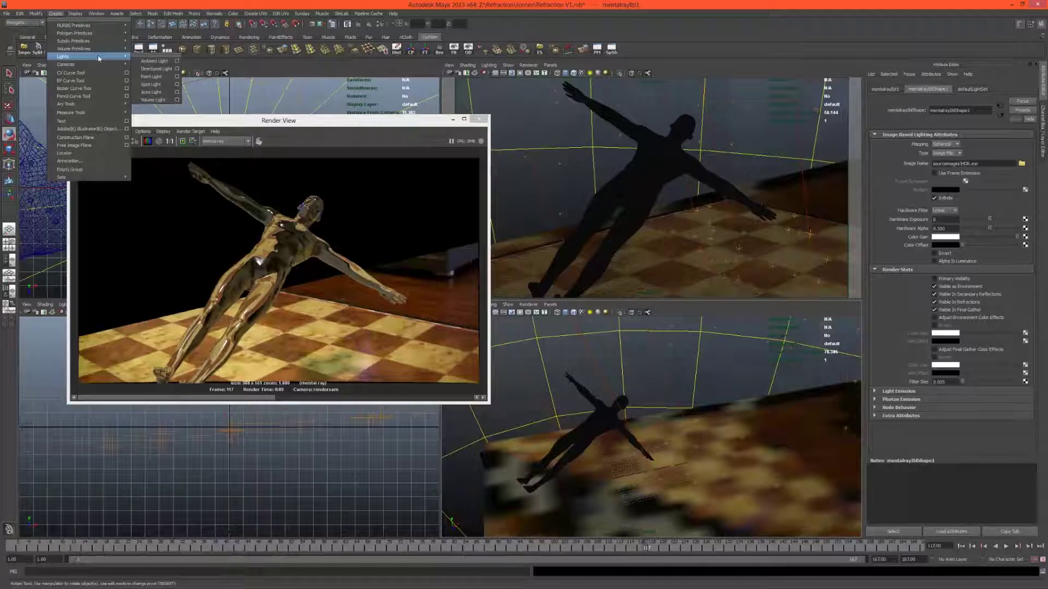
pyautogui.click(151, 84)
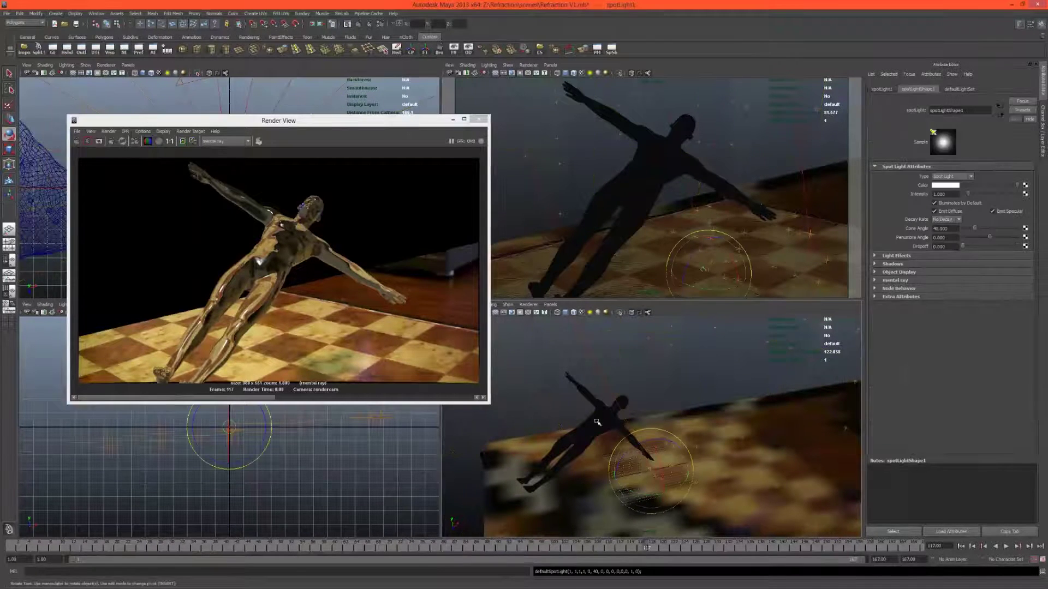
# Look through the spot light, aim it down at the human figure and chessboard, and check its coverage in playback
pyautogui.click(550, 304)
pyautogui.click(571, 331)
pyautogui.keyDown('alt'); pyautogui.moveTo(662, 409); pyautogui.dragTo(666, 445, button='middle'); pyautogui.keyUp('alt')
pyautogui.keyDown('alt'); pyautogui.moveTo(666, 444); pyautogui.dragTo(657, 412); pyautogui.keyUp('alt')
pyautogui.hotkey('alt', 'v')
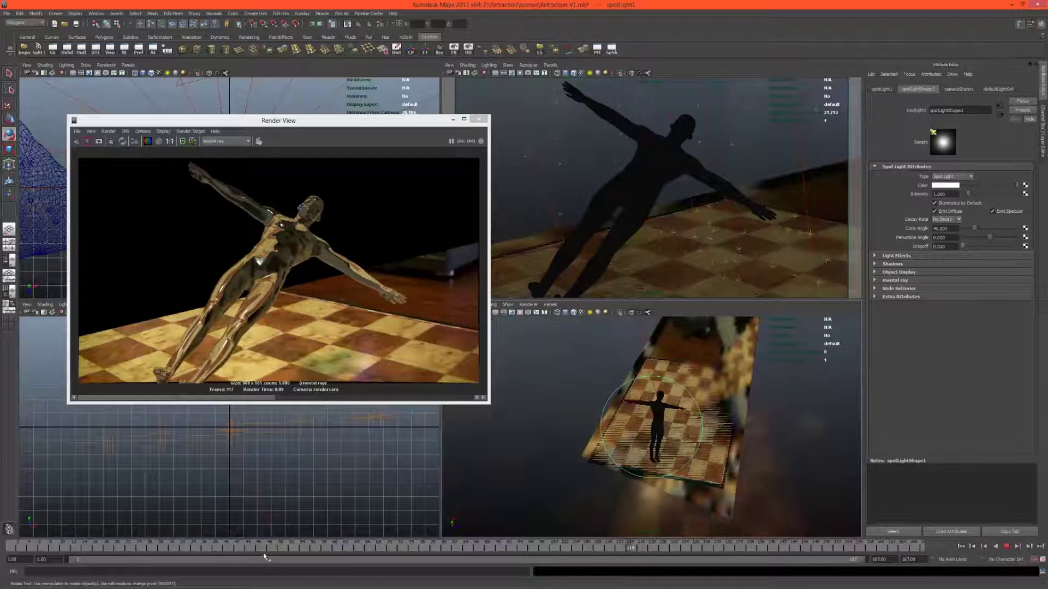
pyautogui.hotkey('alt', 'v')
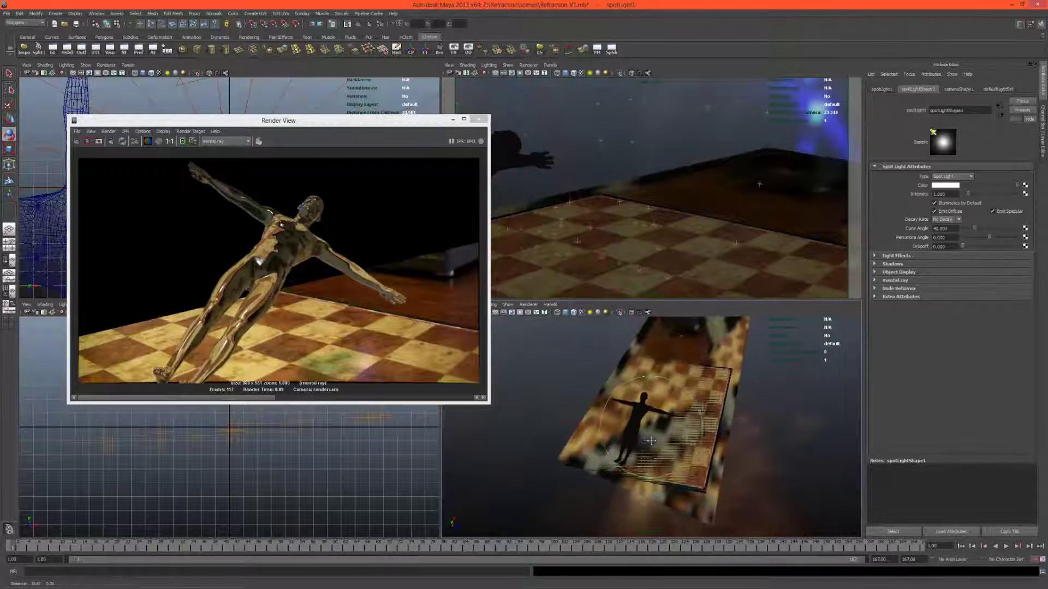
# Reposition the spot light to centre its cone on the human figure over the chessboard, and recheck the coverage in playback
pyautogui.keyDown('alt'); pyautogui.moveTo(652, 441); pyautogui.dragTo(670, 432); pyautogui.keyUp('alt')
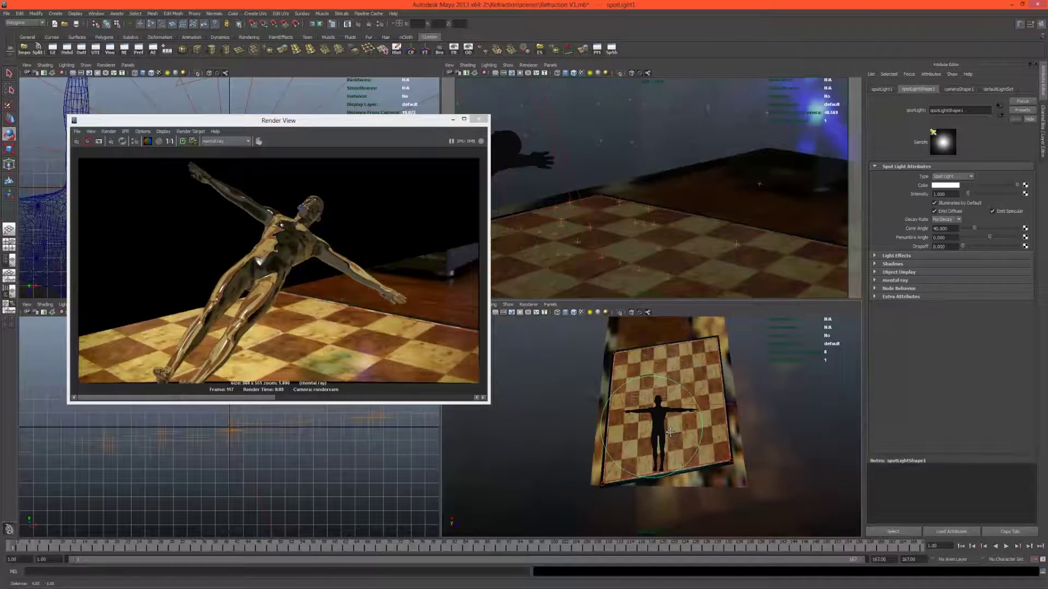
pyautogui.click(624, 544)
pyautogui.hotkey('alt', 'v')
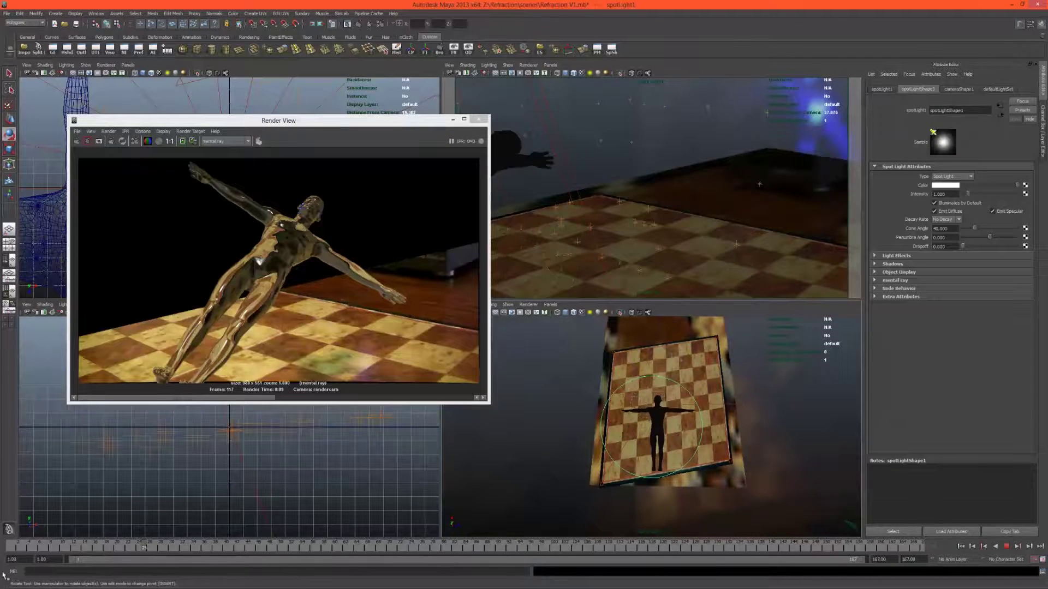
pyautogui.hotkey('alt', 'v')
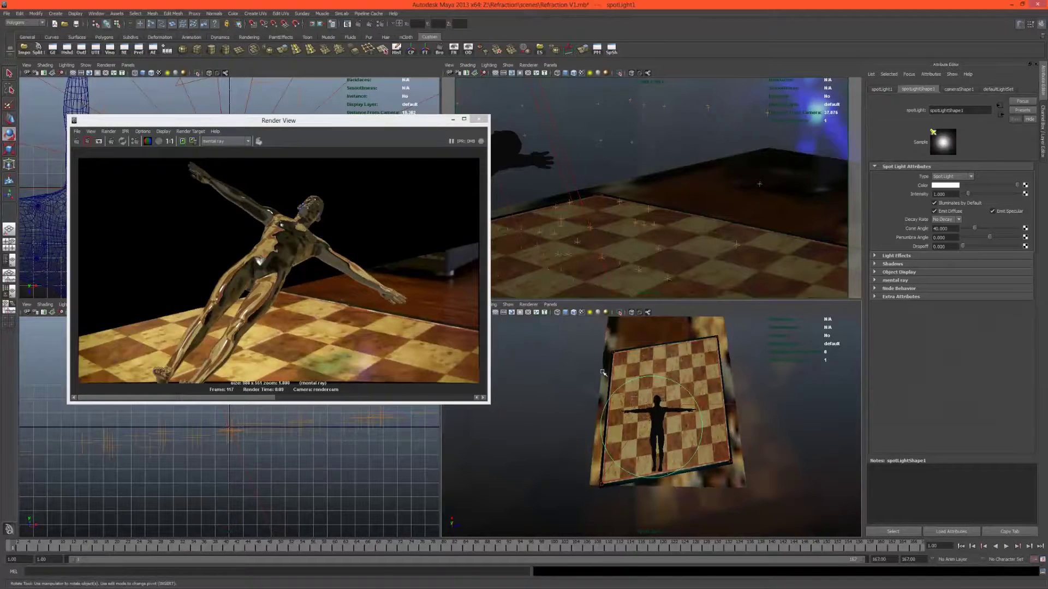